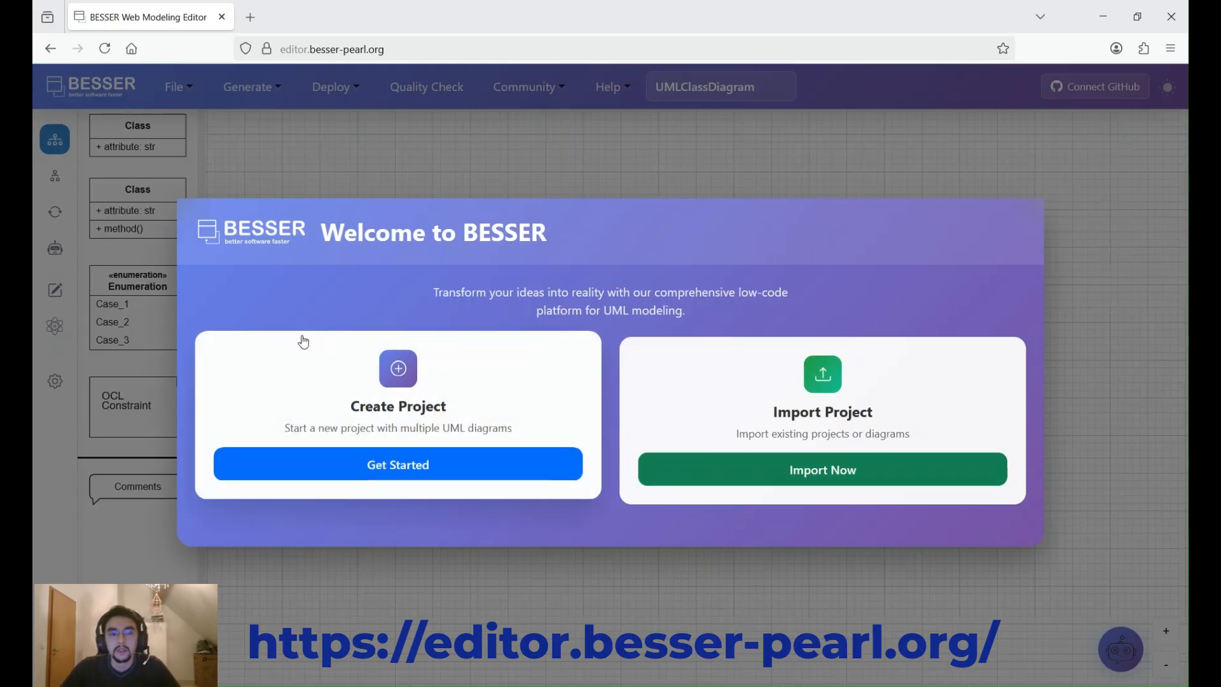
- Start a new project, name it "Demo besser" and enter the owner's name
click(398, 470)
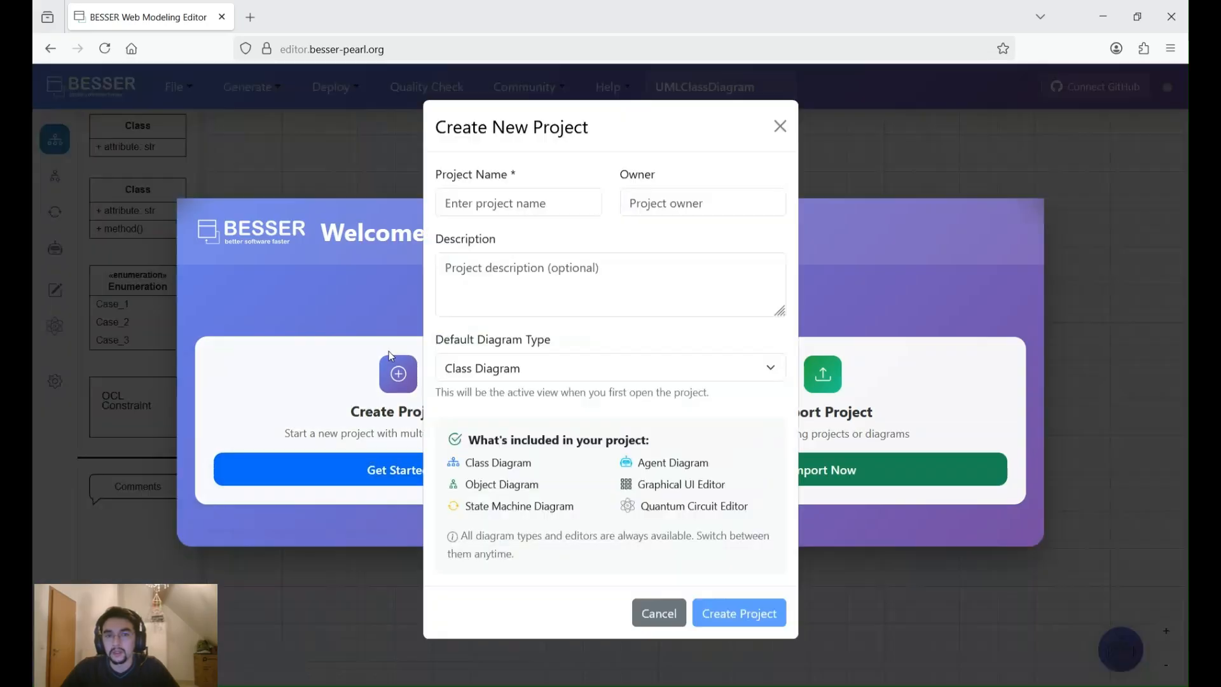
click(491, 209)
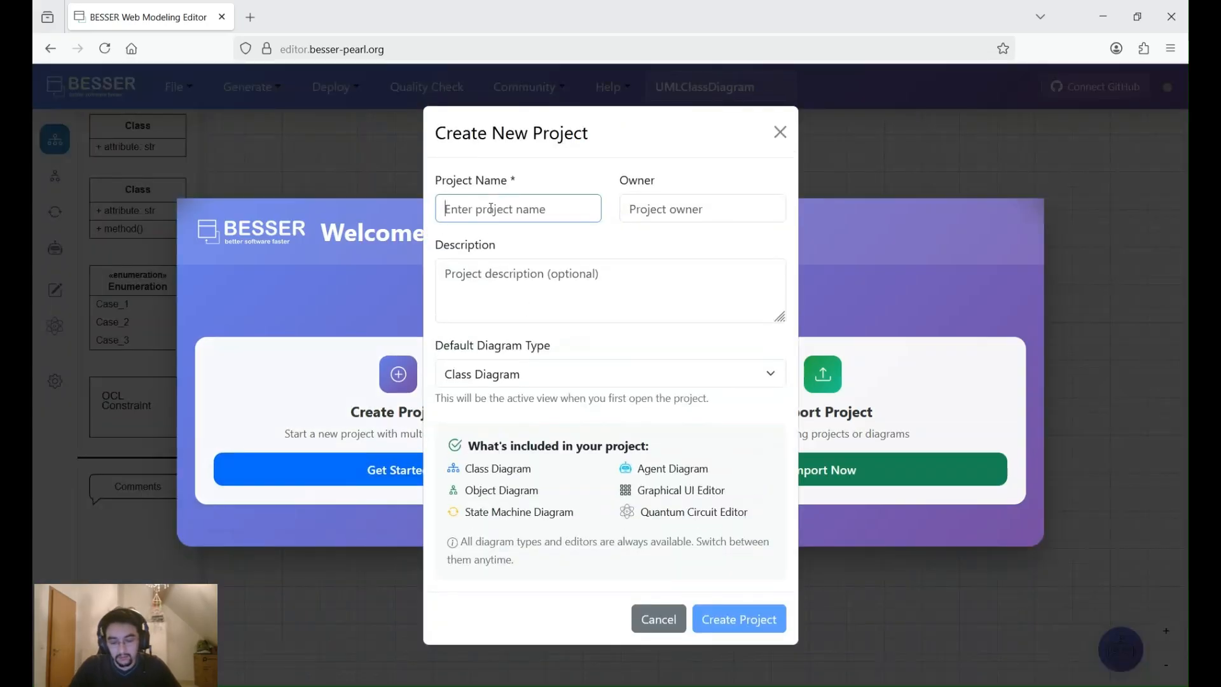
text(Demo besser)
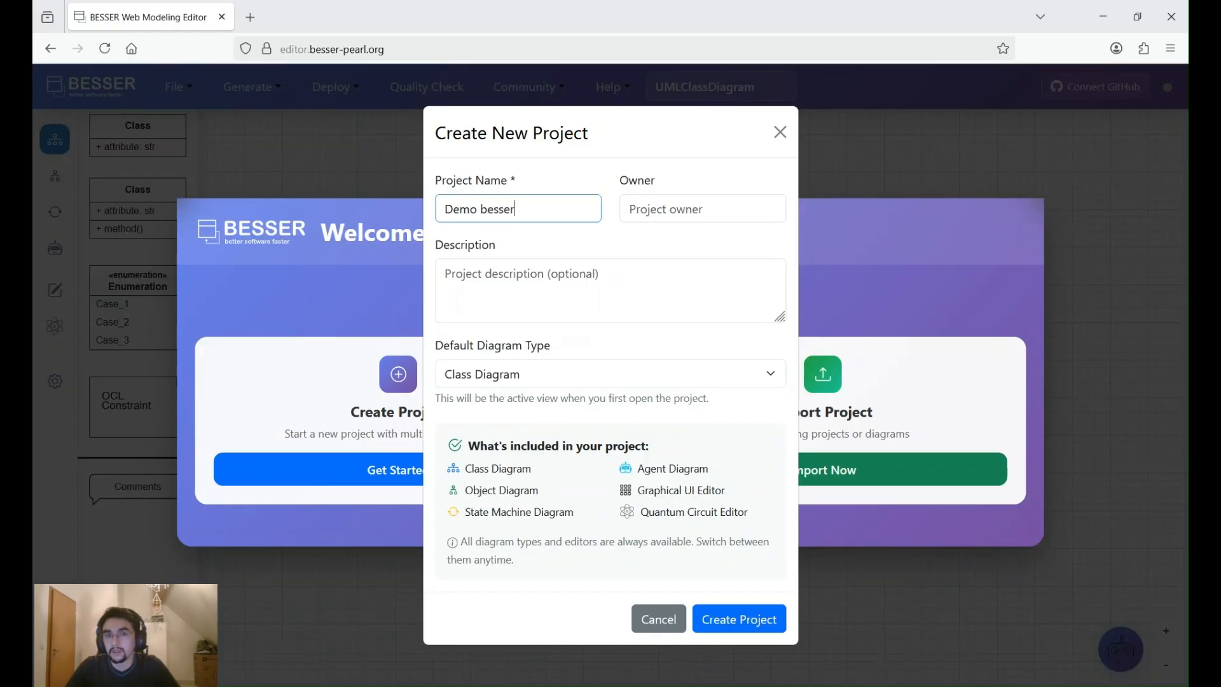
key(Tab)
text(Iv)
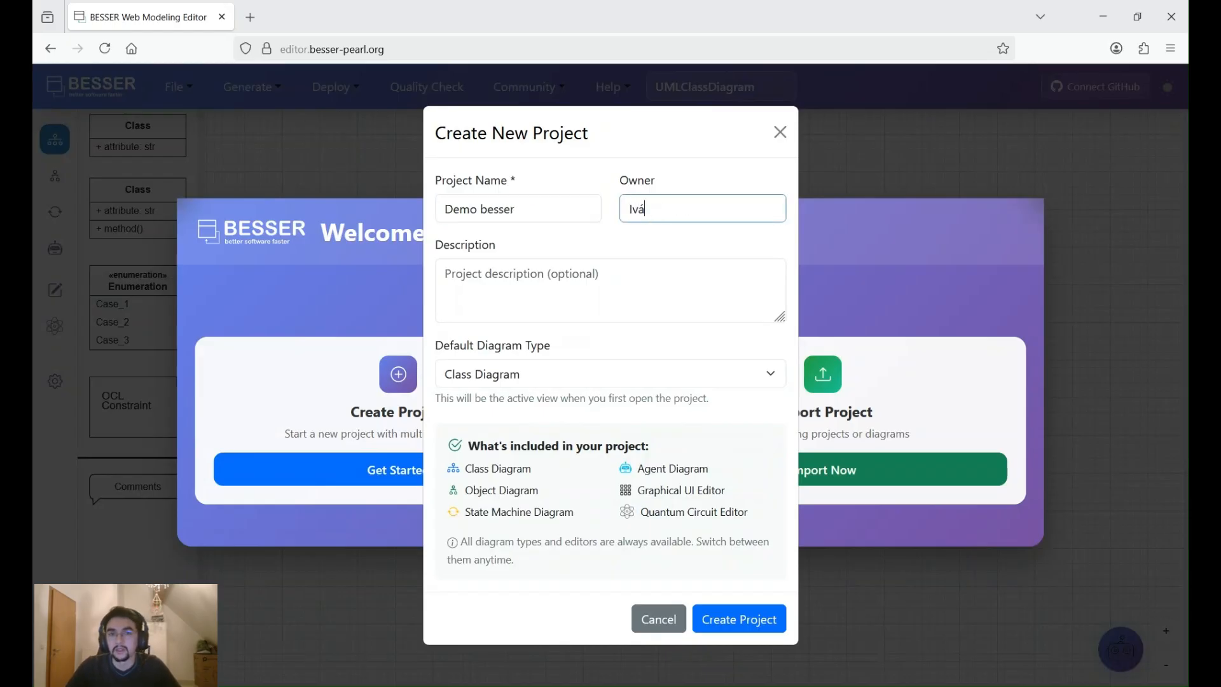
key(Tab)
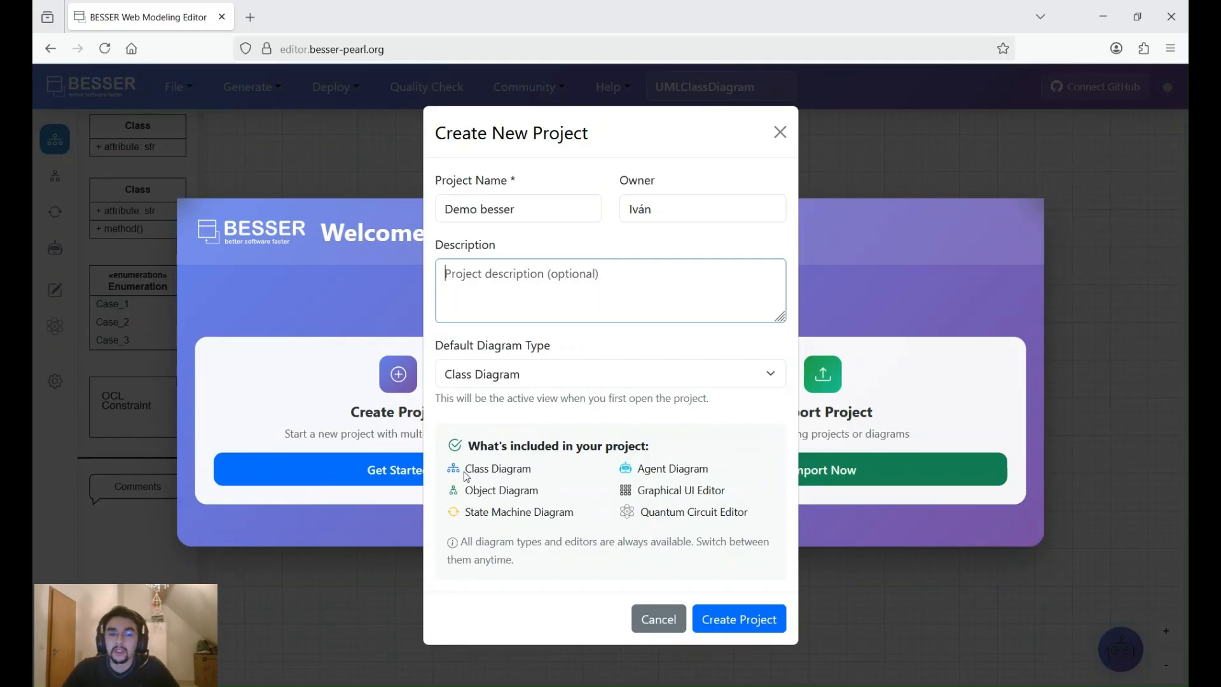
- Review the diagram types included in the project and create it with Class Diagram as the default type
drag(466, 475, 758, 521)
click(757, 515)
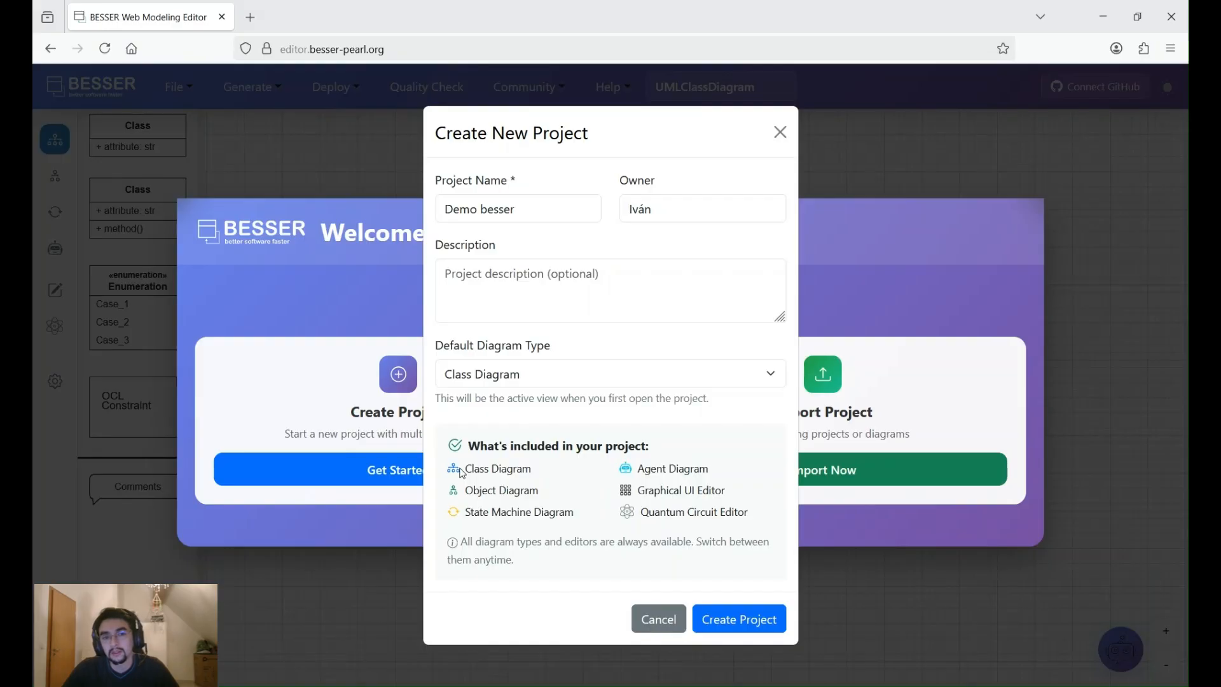
drag(467, 470, 535, 474)
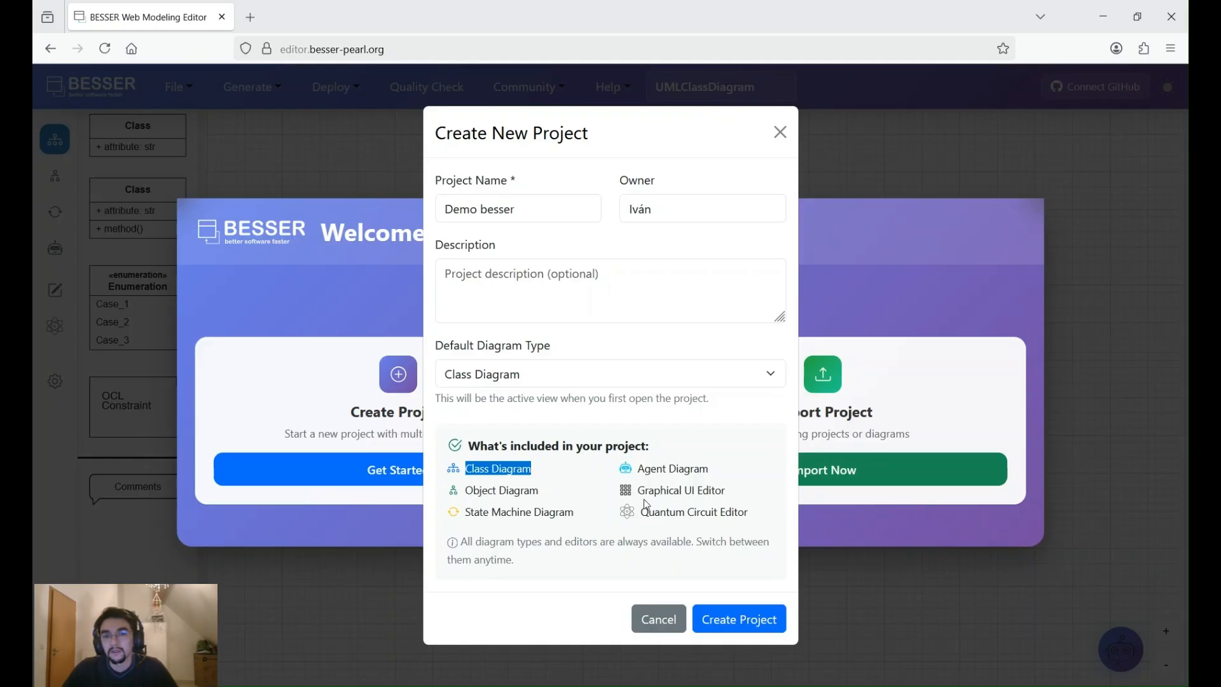
drag(638, 495, 726, 491)
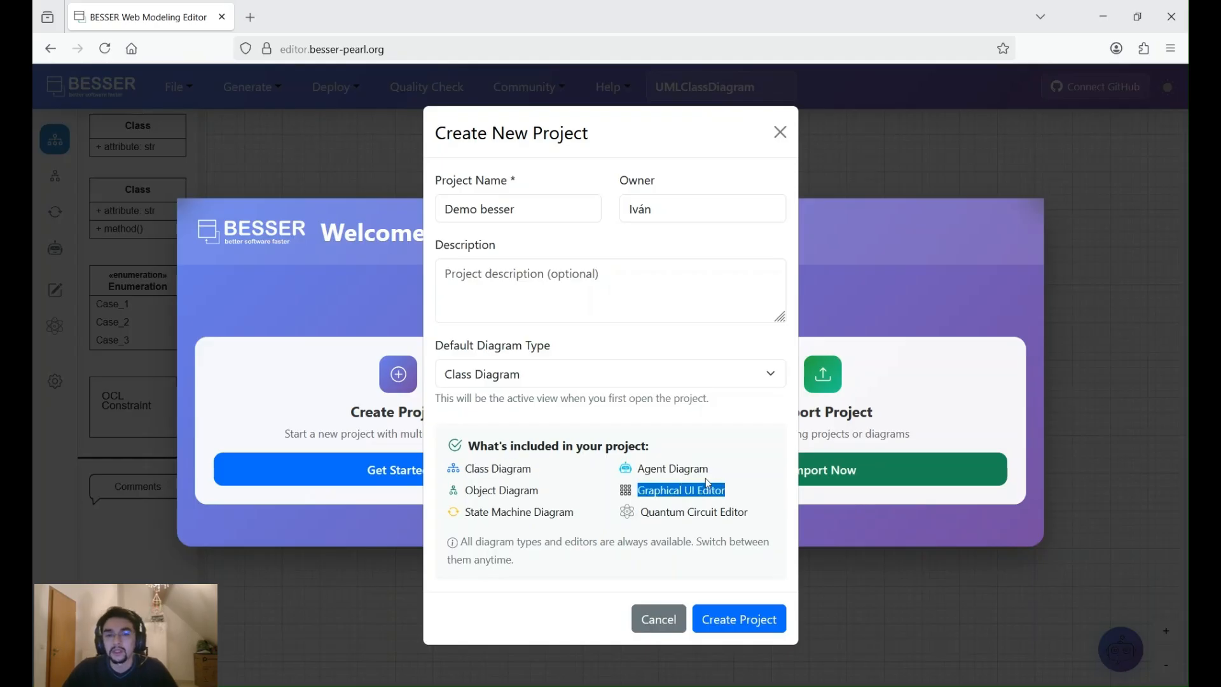
drag(638, 469, 669, 471)
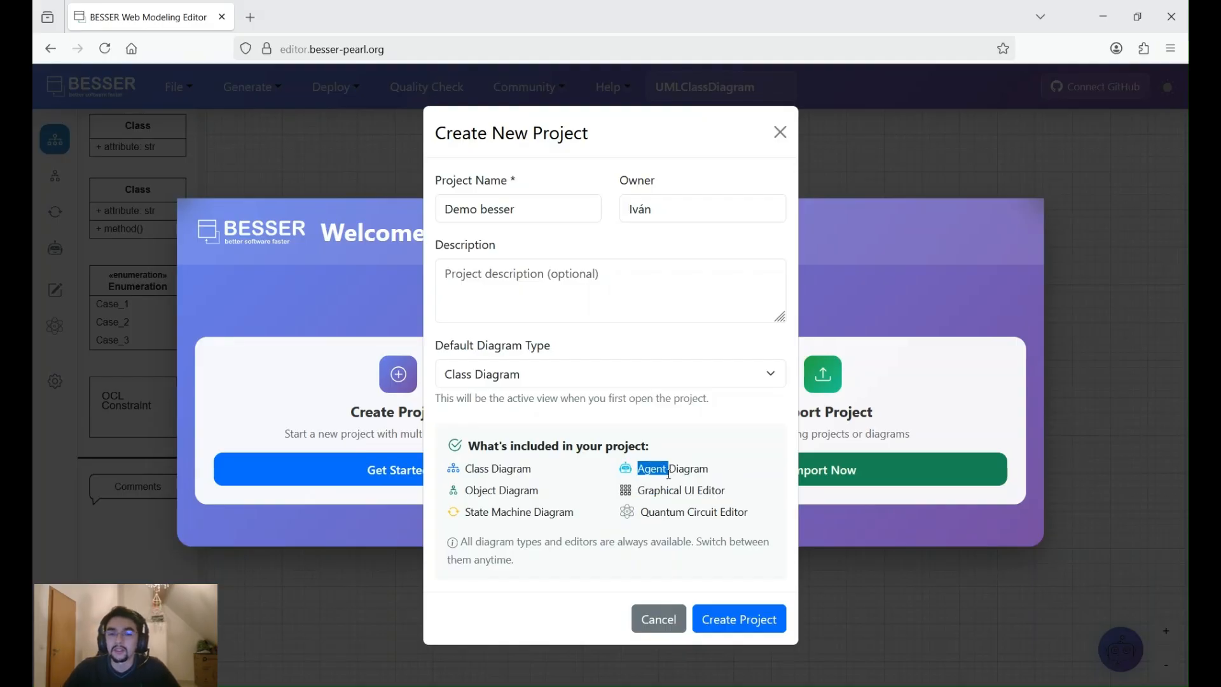
click(749, 620)
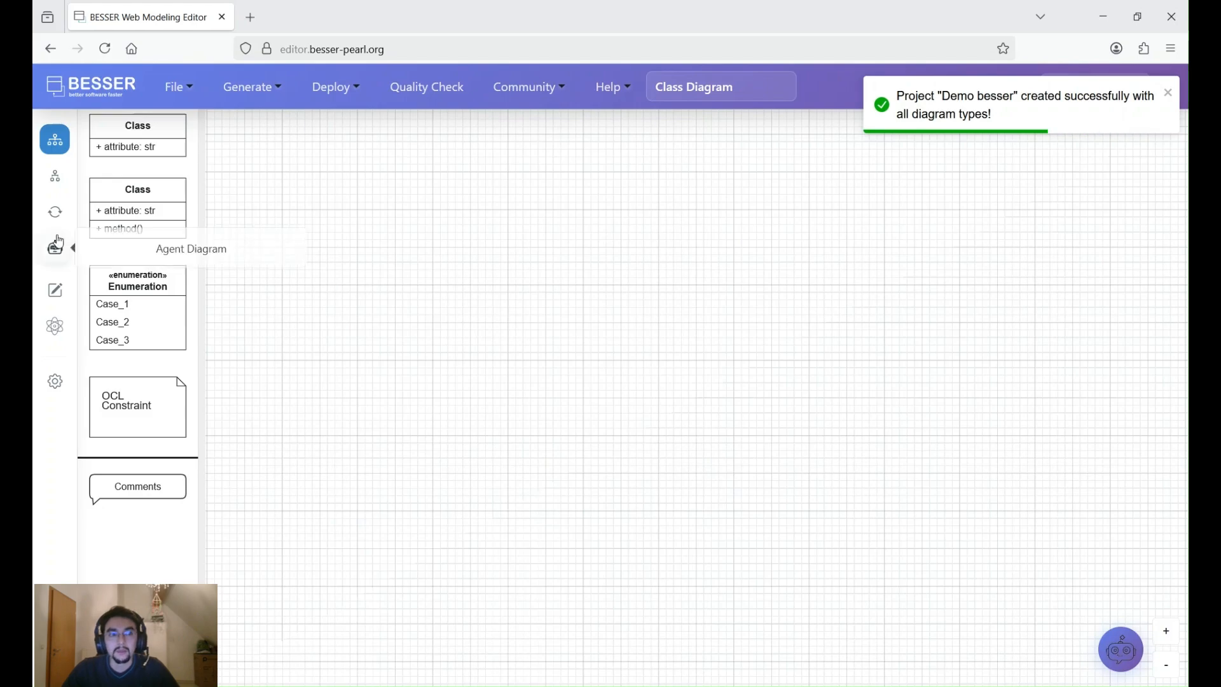
- View the object diagram, state machine and quantum circuit editors, and return to the class diagram
click(56, 177)
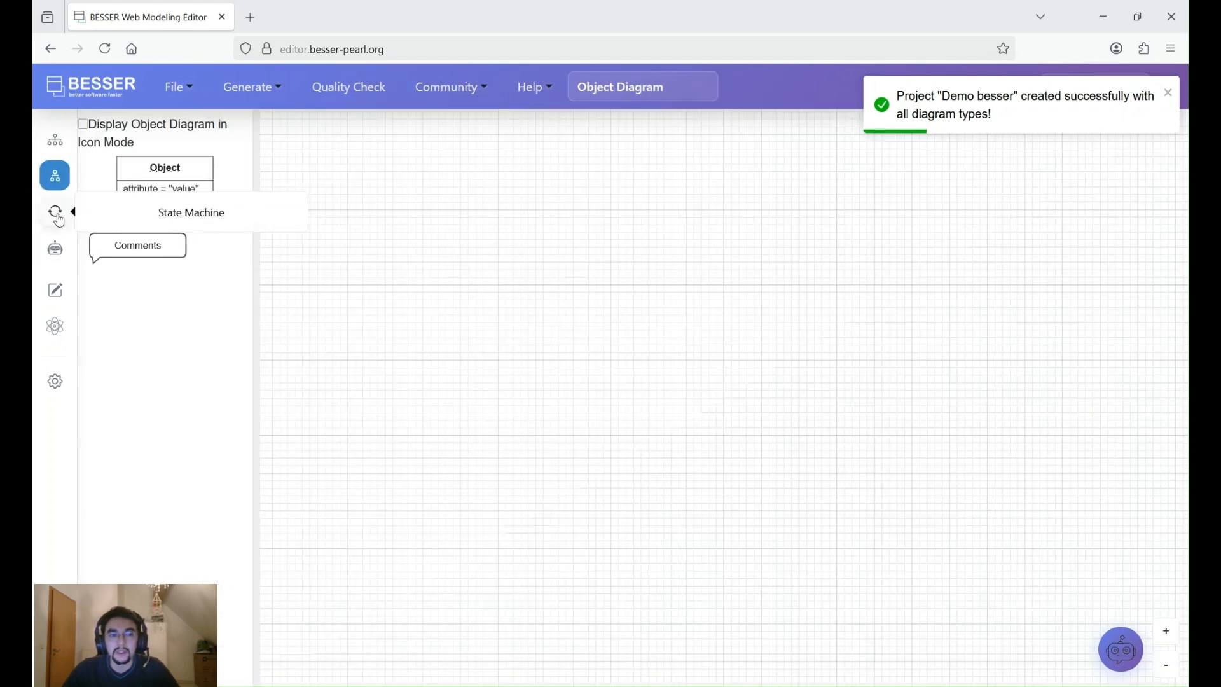
click(56, 216)
click(57, 329)
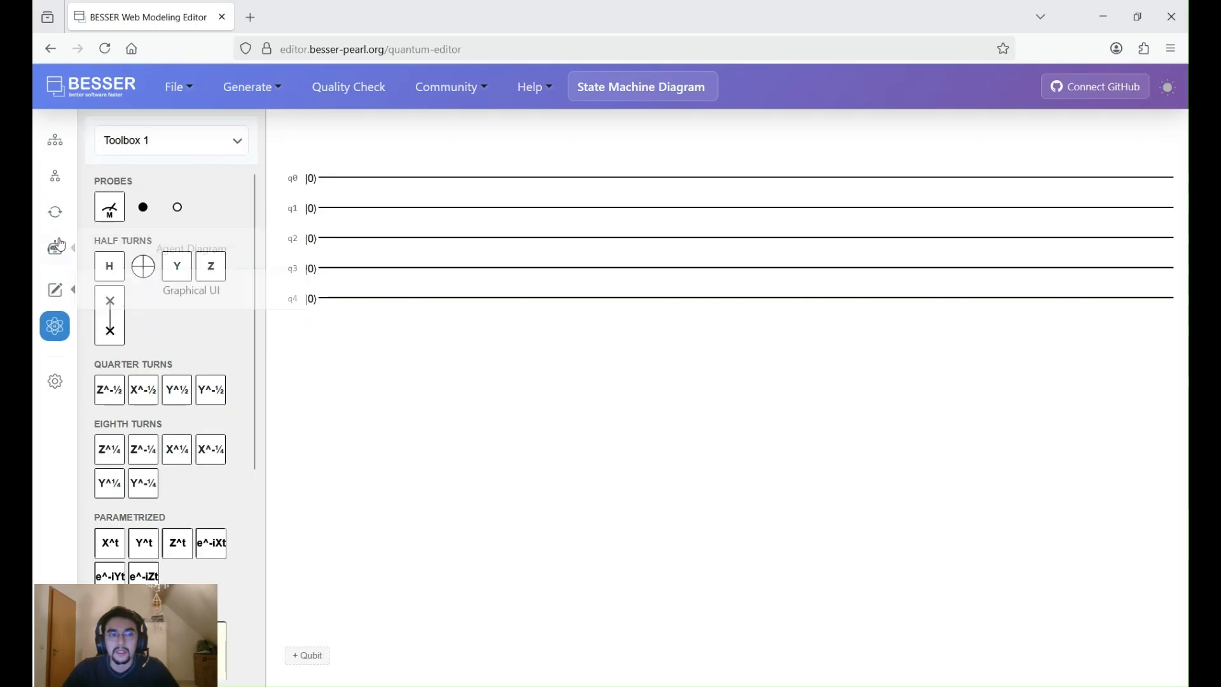
click(55, 140)
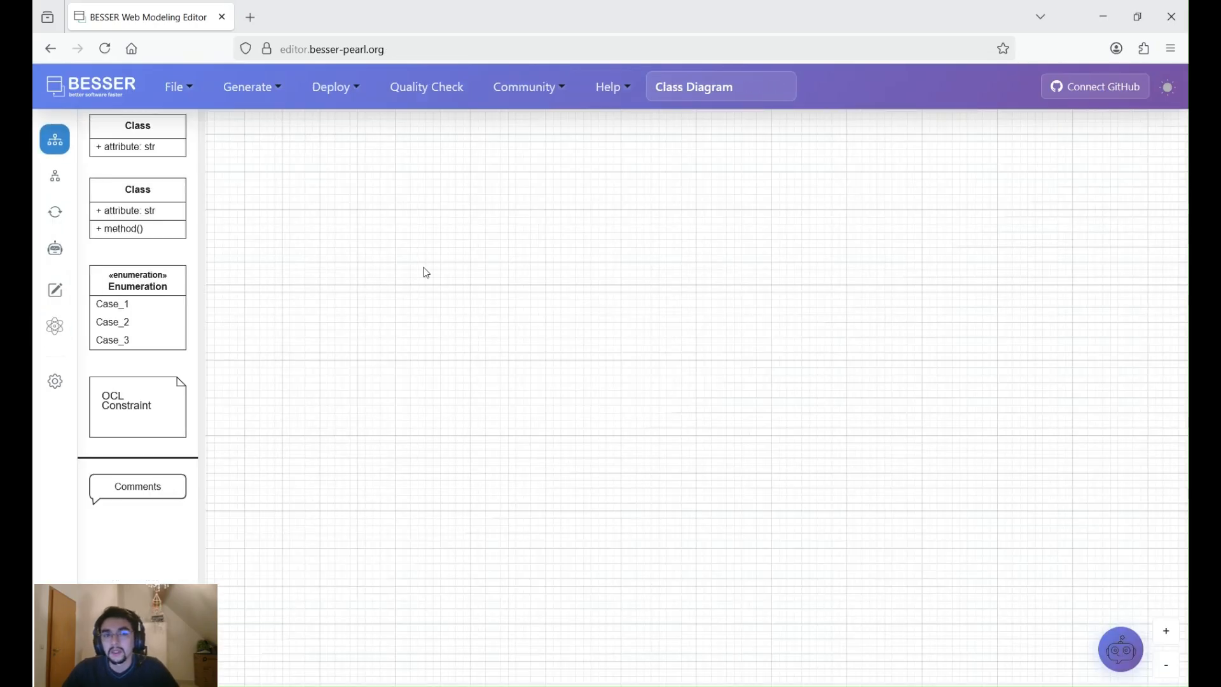
- Place two classes with an attribute on the class diagram canvas, connect them with an association and open the association's properties
drag(145, 145, 557, 225)
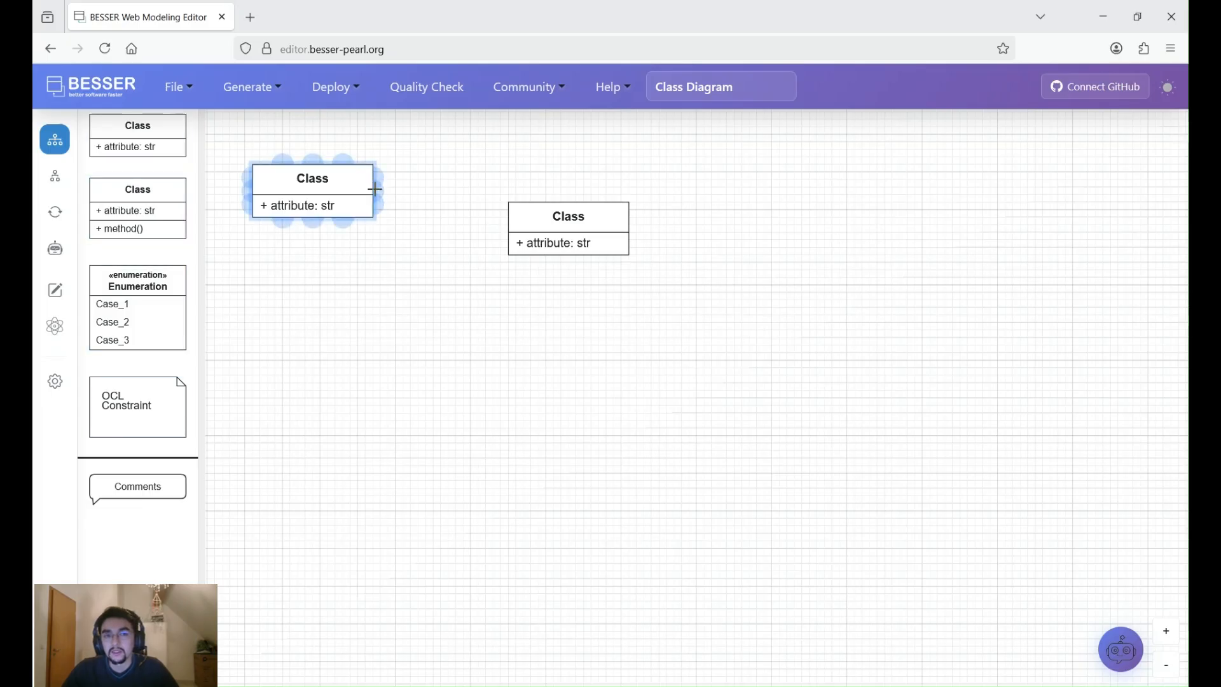
mouse_move(374, 188)
mouse_down()
mouse_move(528, 227)
mouse_move(375, 189)
mouse_up()
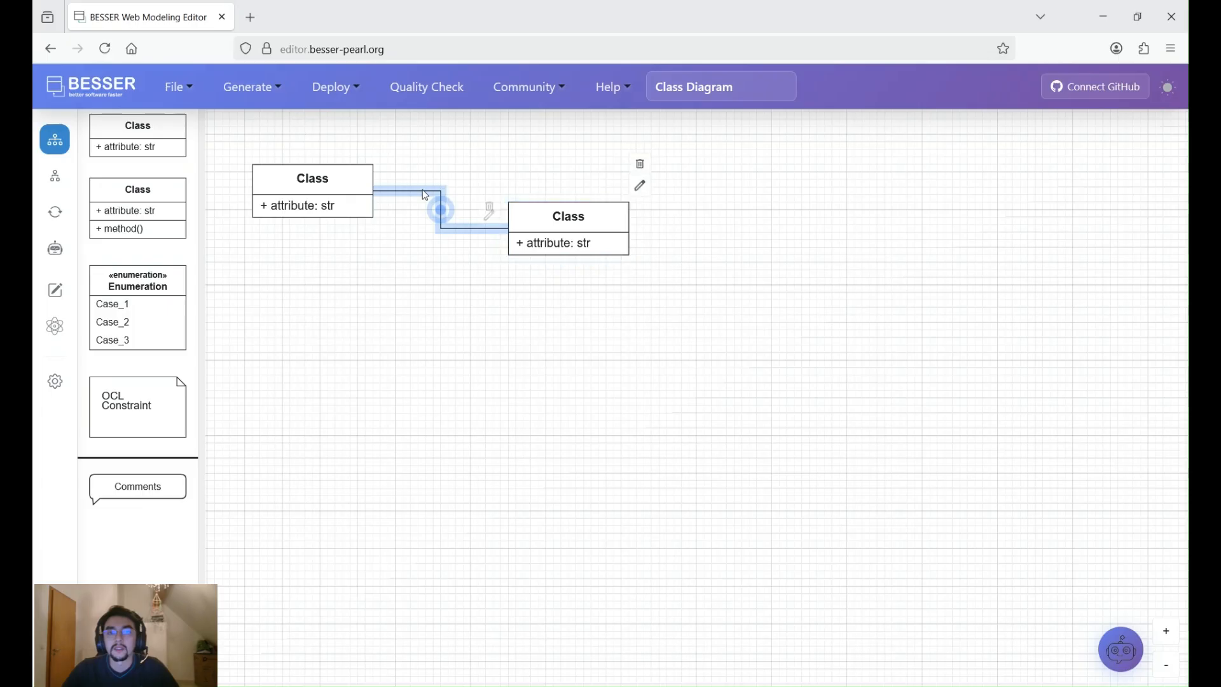
double_click(438, 208)
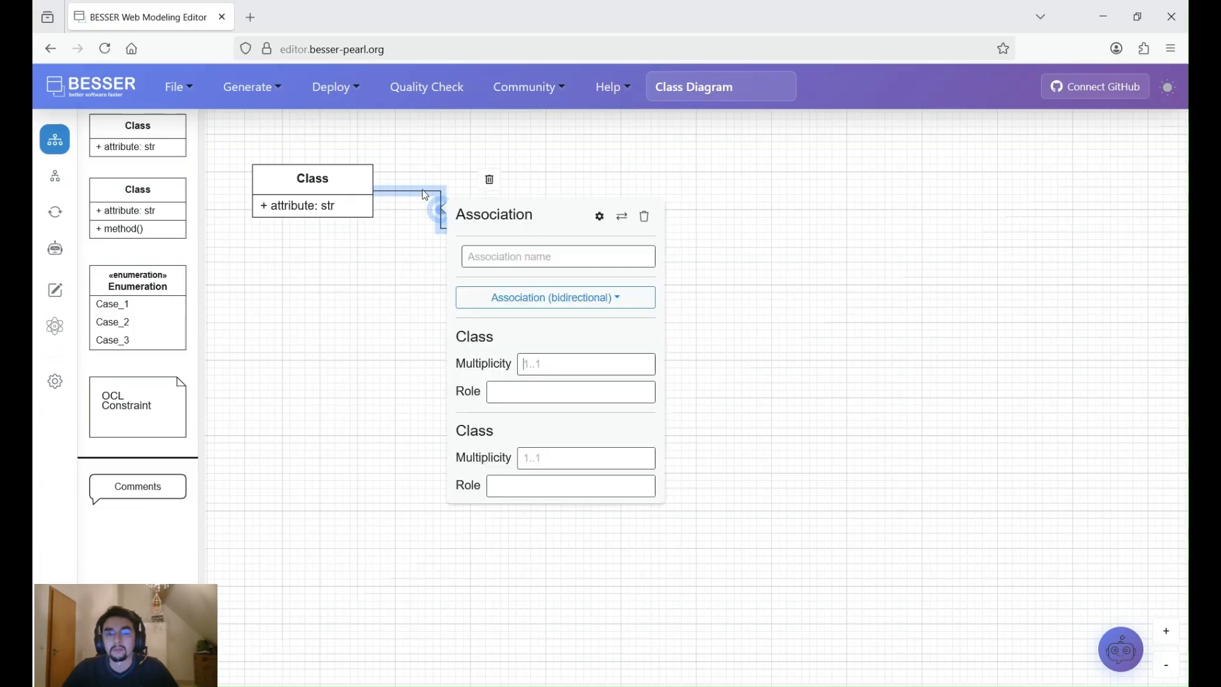
click(544, 365)
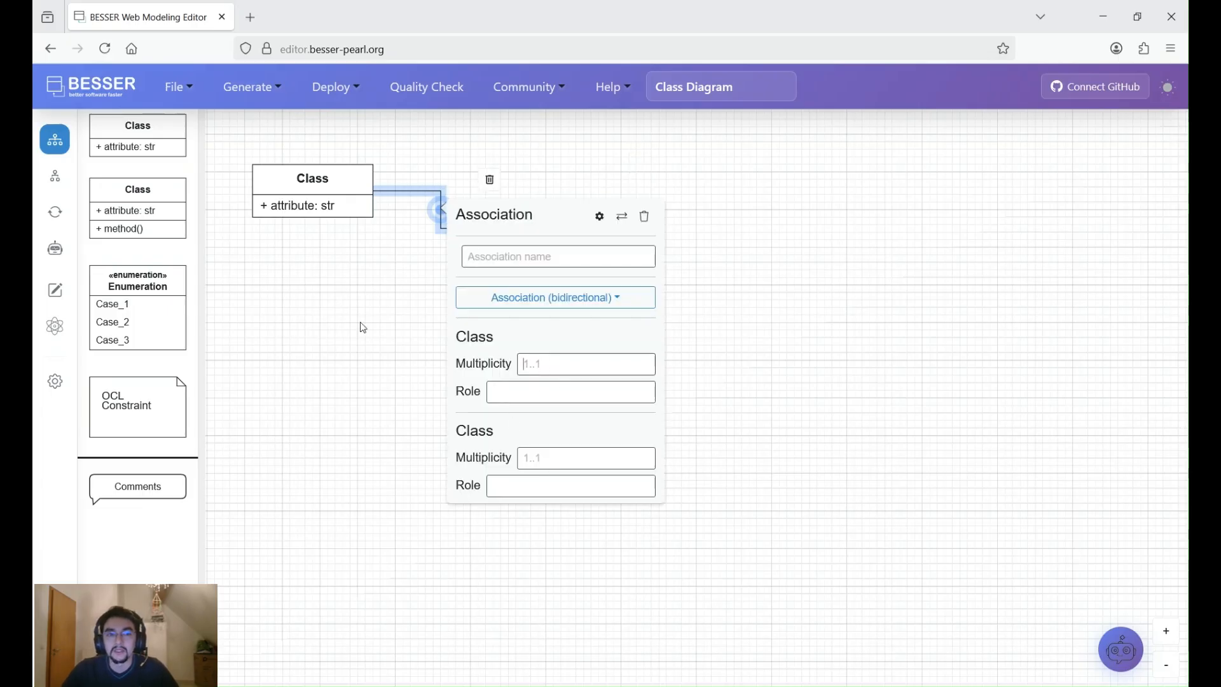
- Inspect the first class's properties, and delete both classes with their association from the canvas
click(312, 189)
double_click(313, 189)
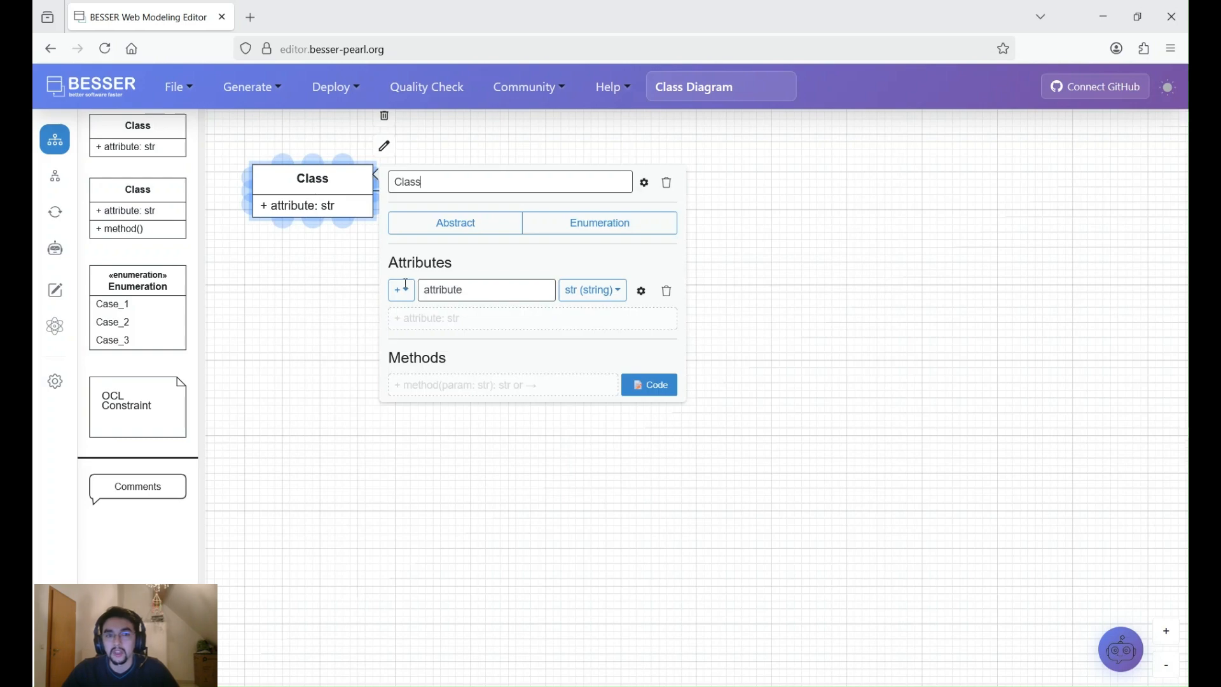
click(322, 311)
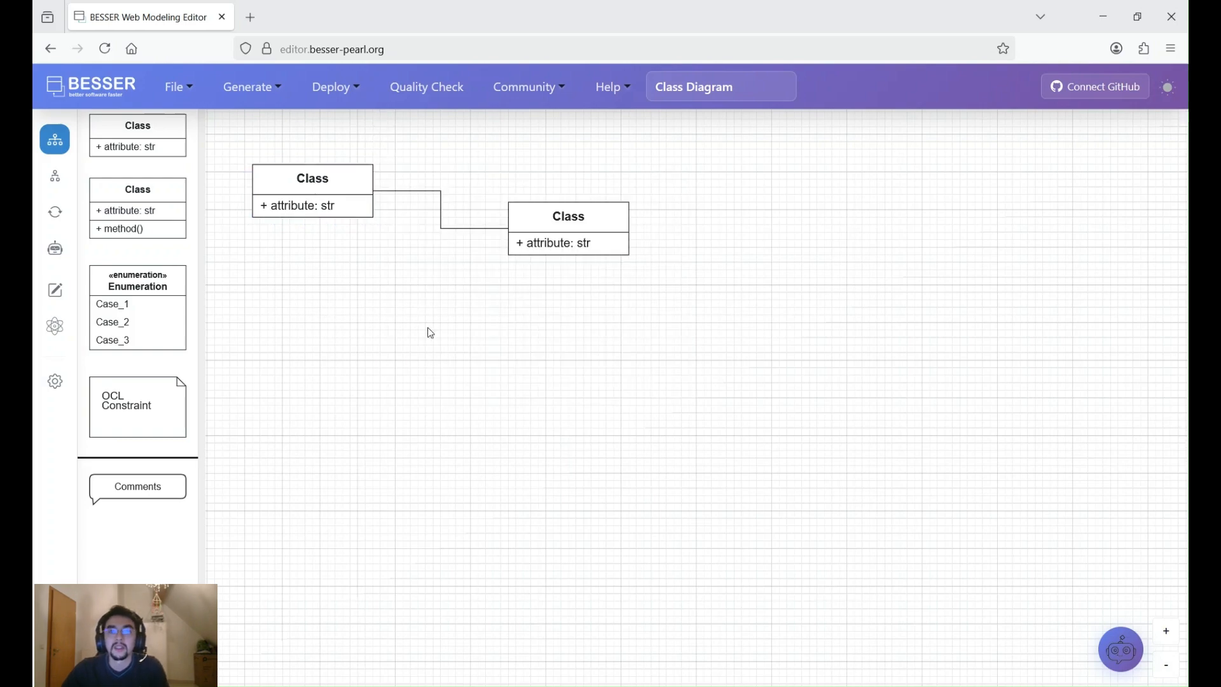
drag(645, 331, 259, 153)
key(Delete)
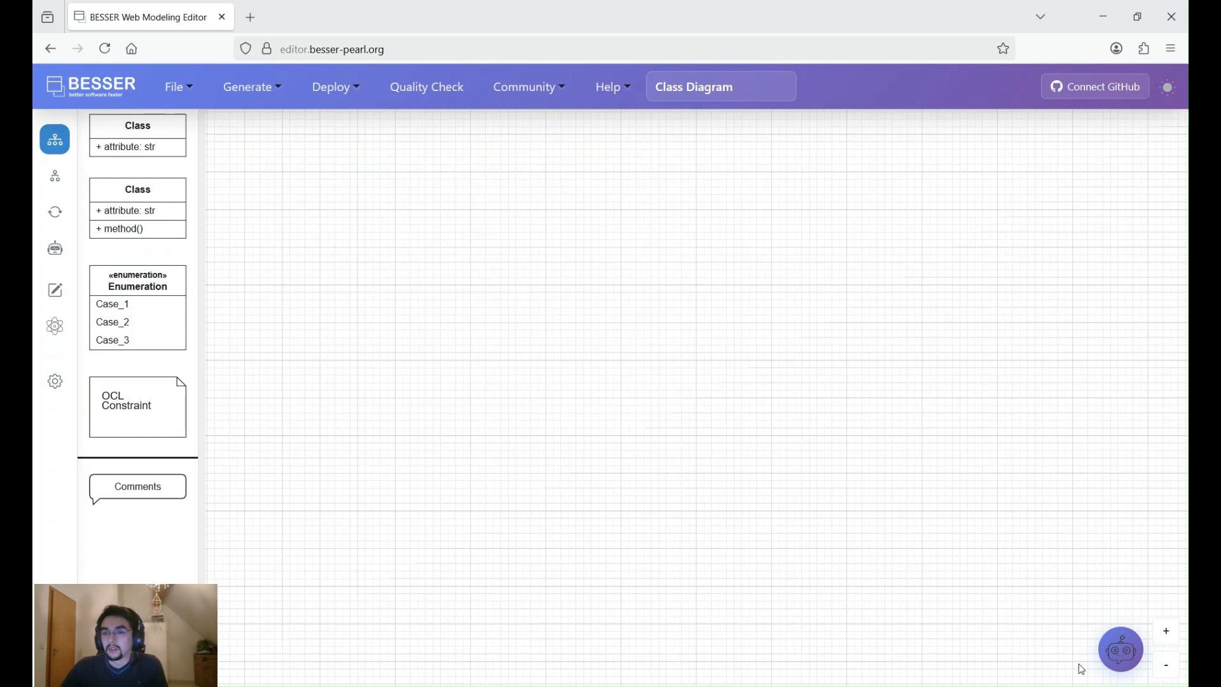
- Open the BESSER UML Assistant chat to see what it can create, and close it without sending a request
click(1120, 651)
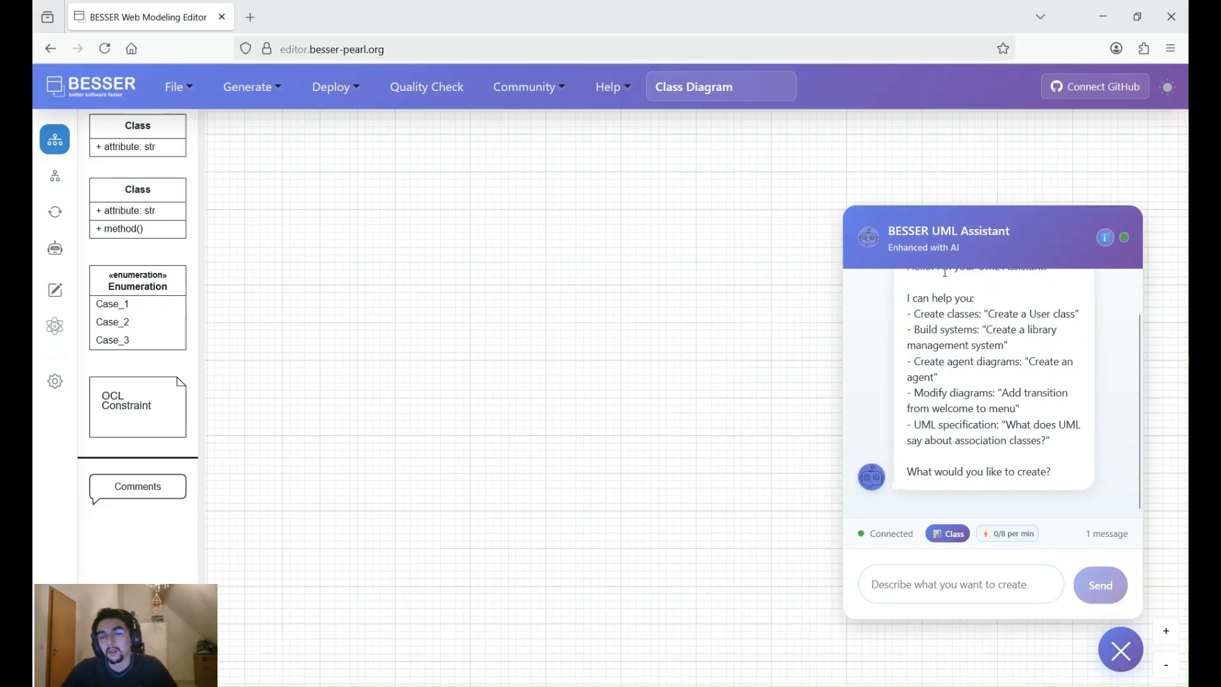
click(958, 588)
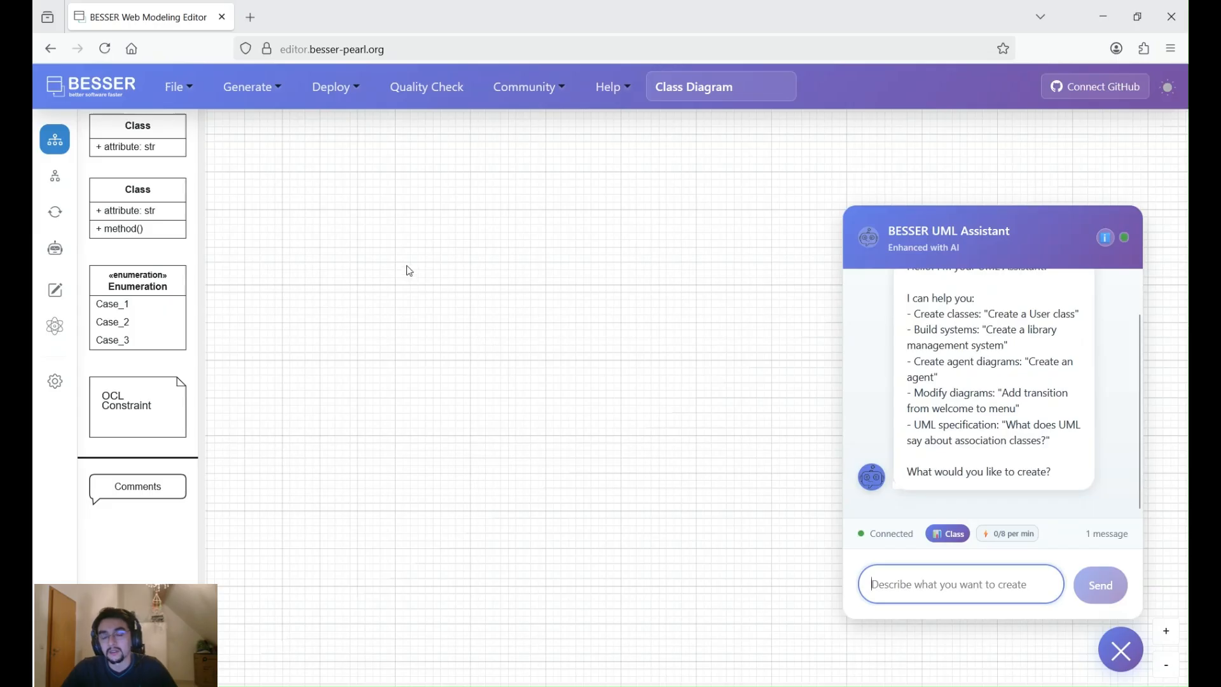
click(335, 219)
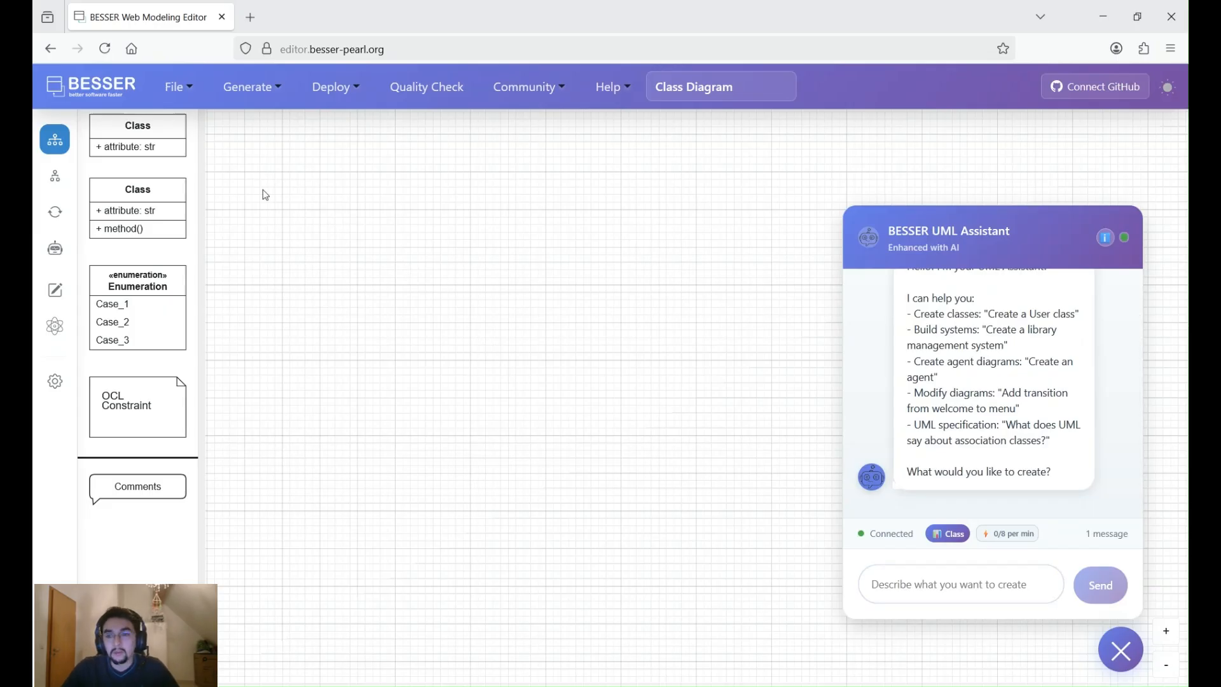
click(1121, 649)
- Load the Library class diagram template into the project
click(186, 90)
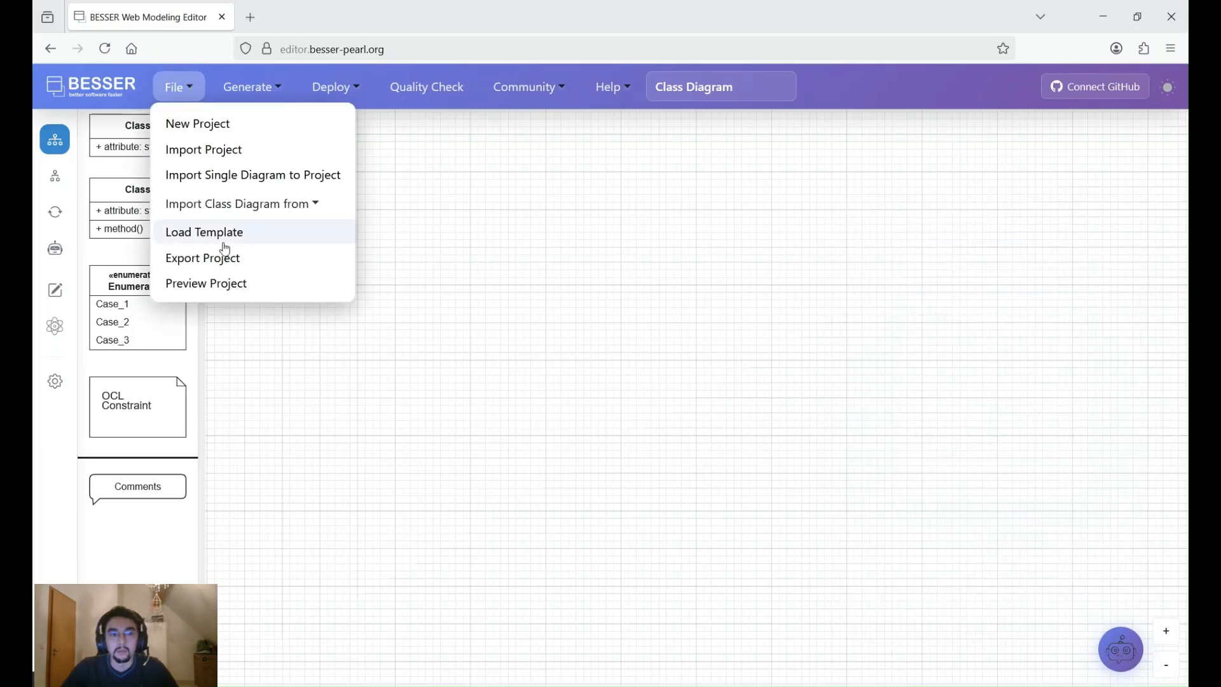
click(228, 231)
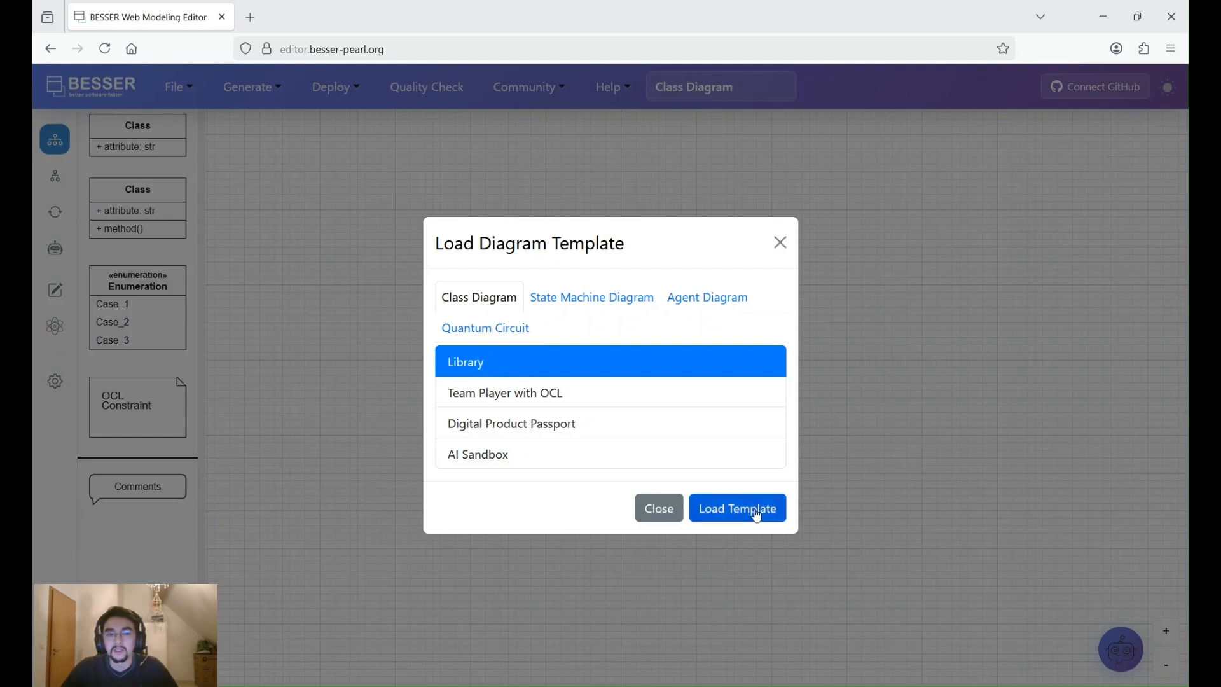
click(757, 515)
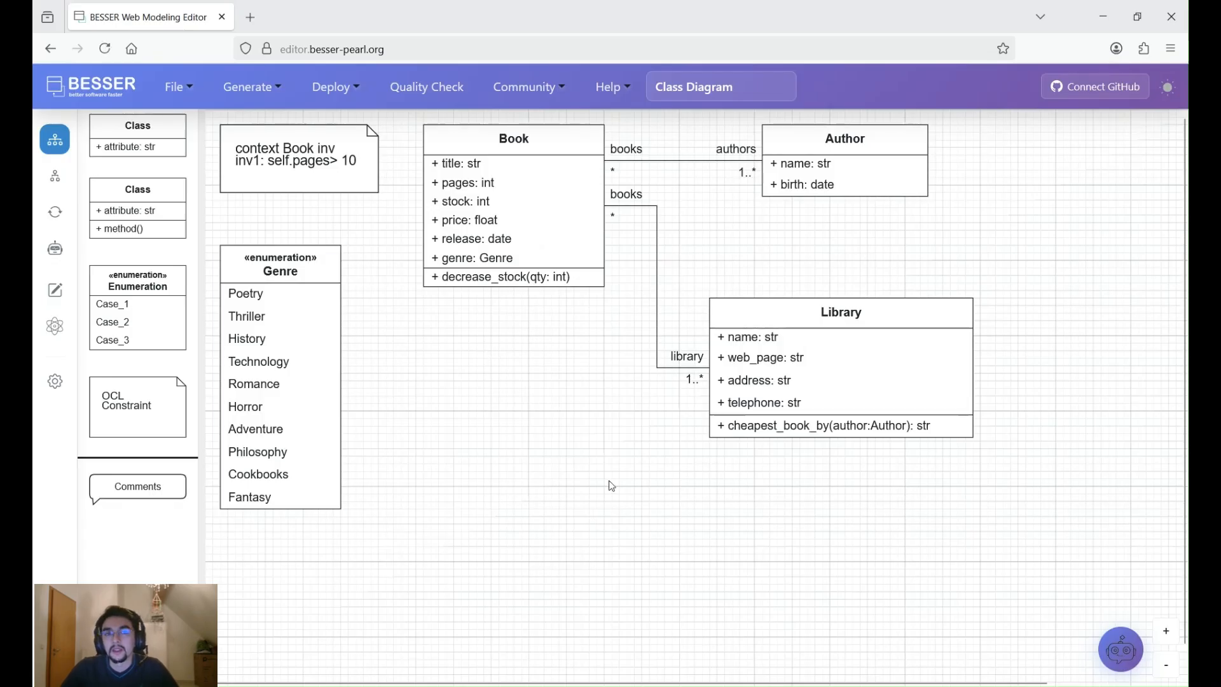
- Examine the Book class's associations, its attributes and the Python implementation of its decrease_stock method
click(622, 209)
click(609, 182)
click(563, 202)
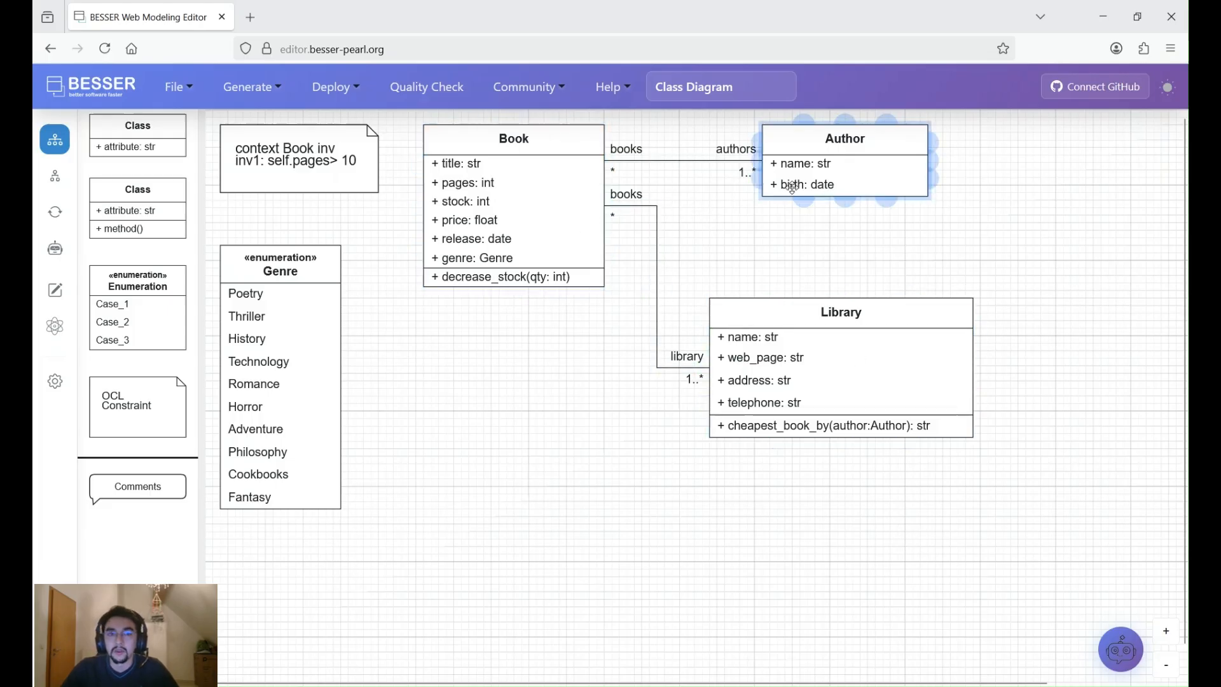
double_click(500, 183)
scroll(729, 463, down, 3)
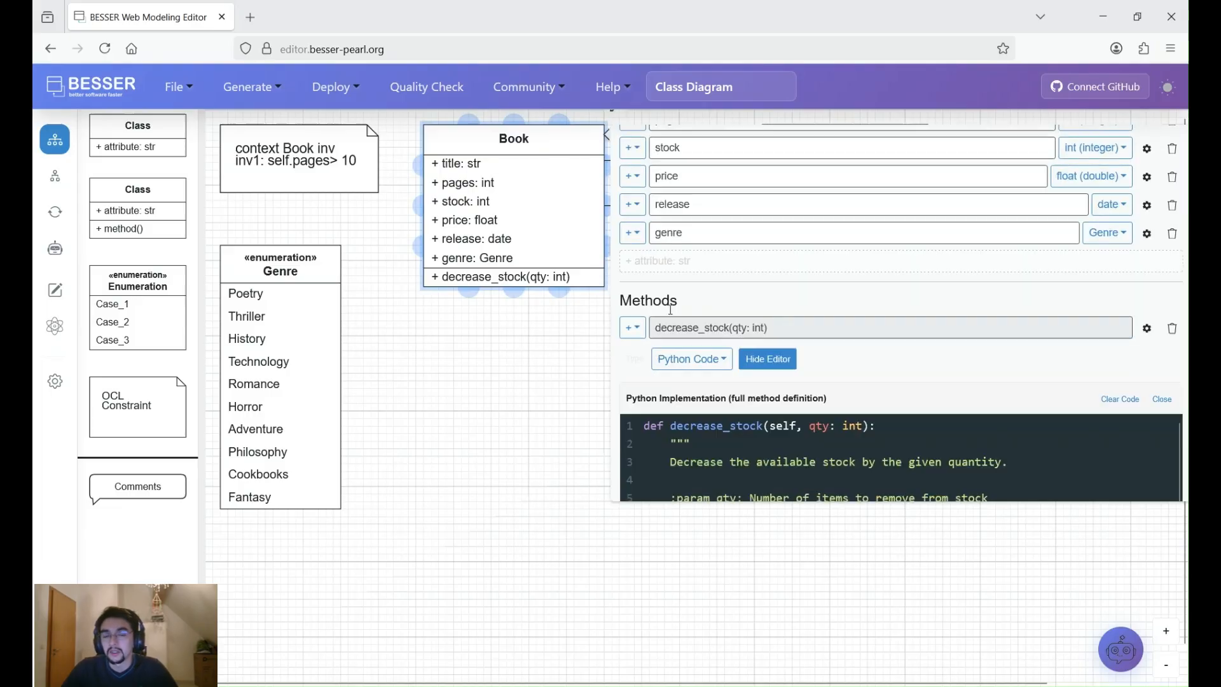
scroll(719, 333, down, 3)
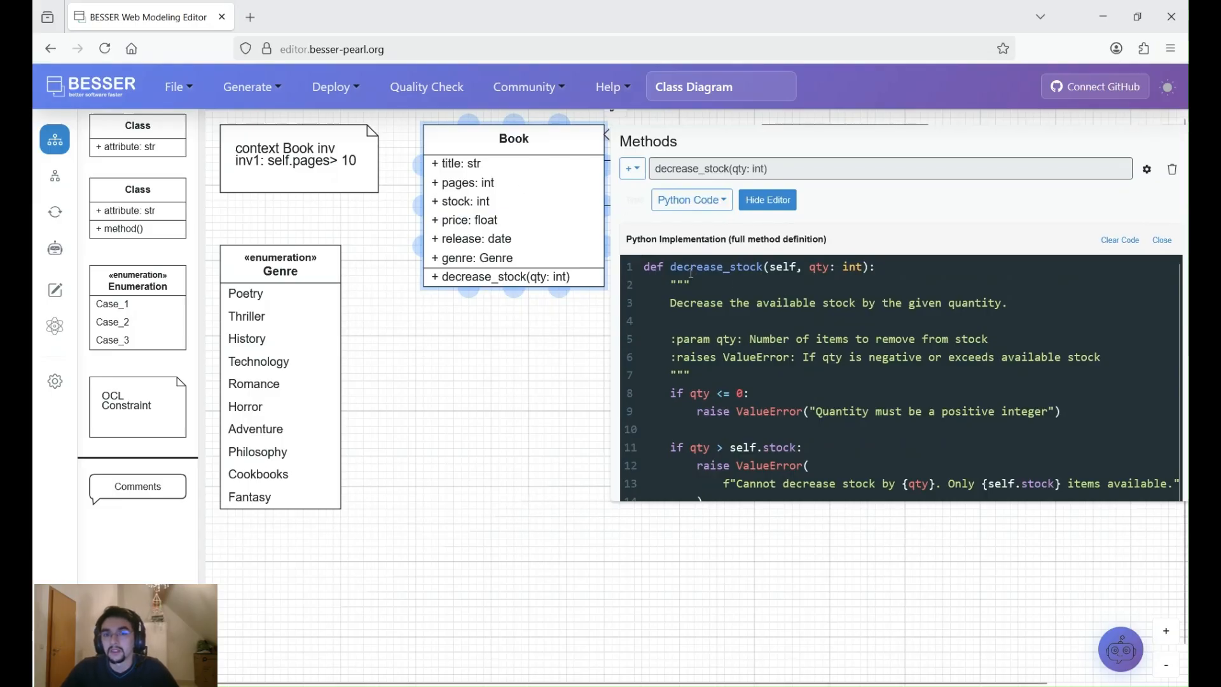
click(461, 389)
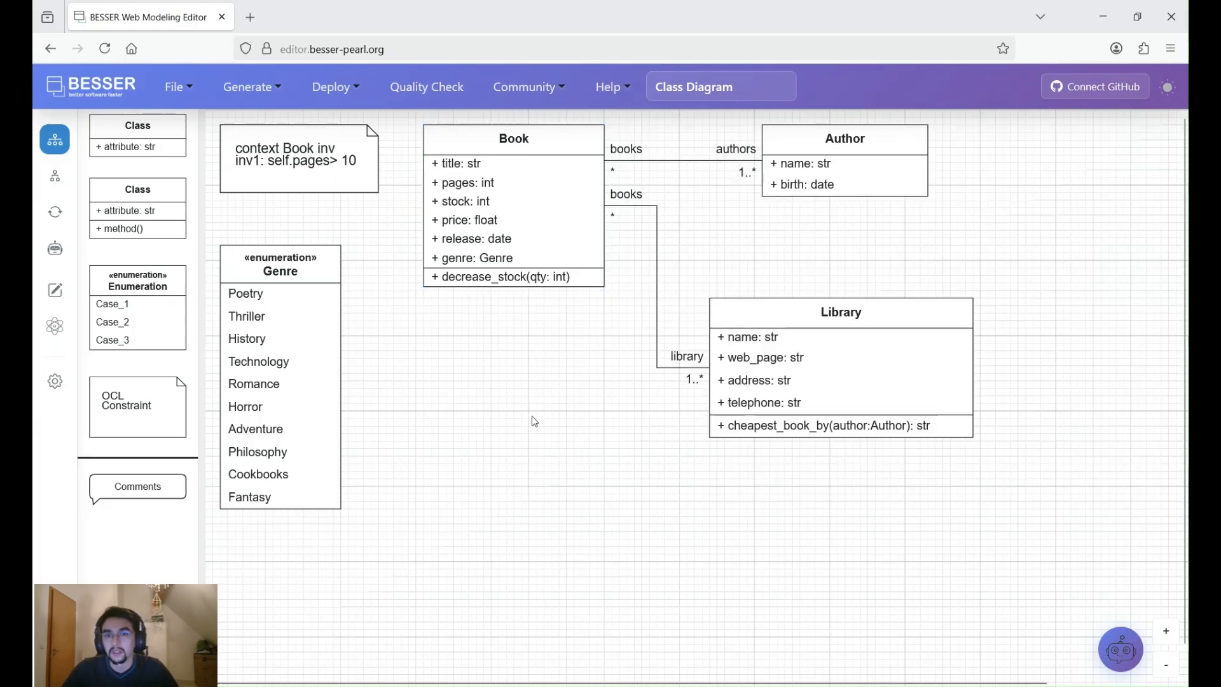
- Examine the Library class, the Genre enumeration and the OCL constraint on the Book class's pages
click(728, 335)
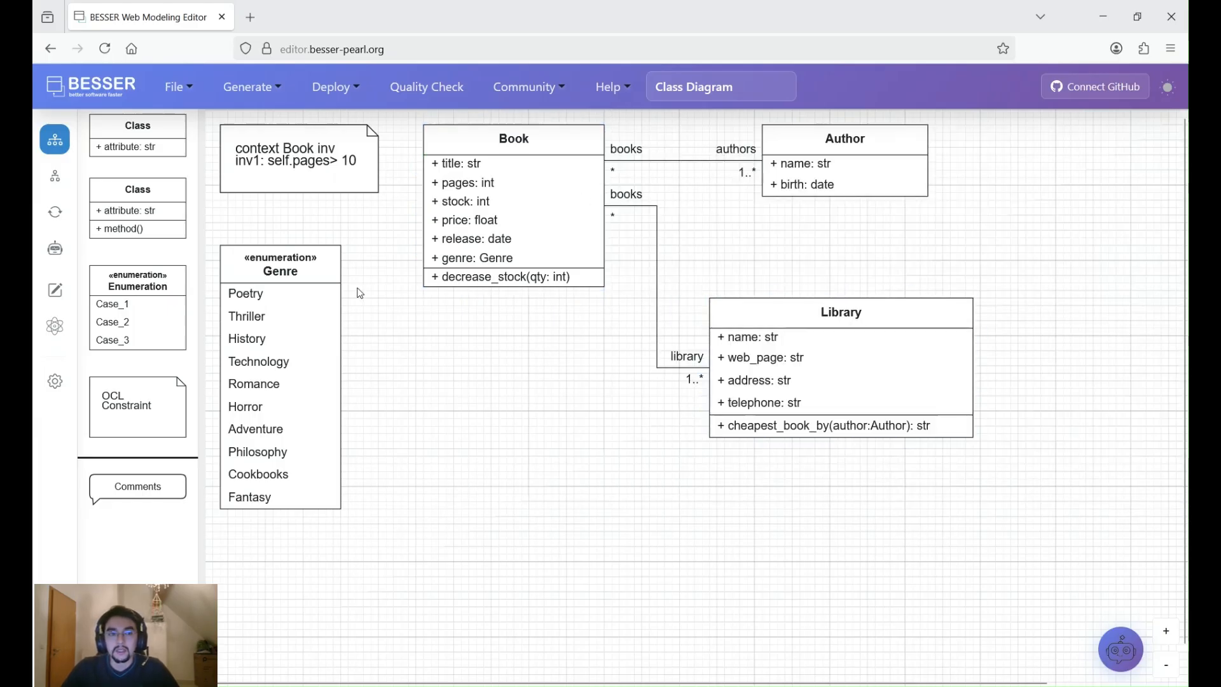
click(281, 258)
click(326, 160)
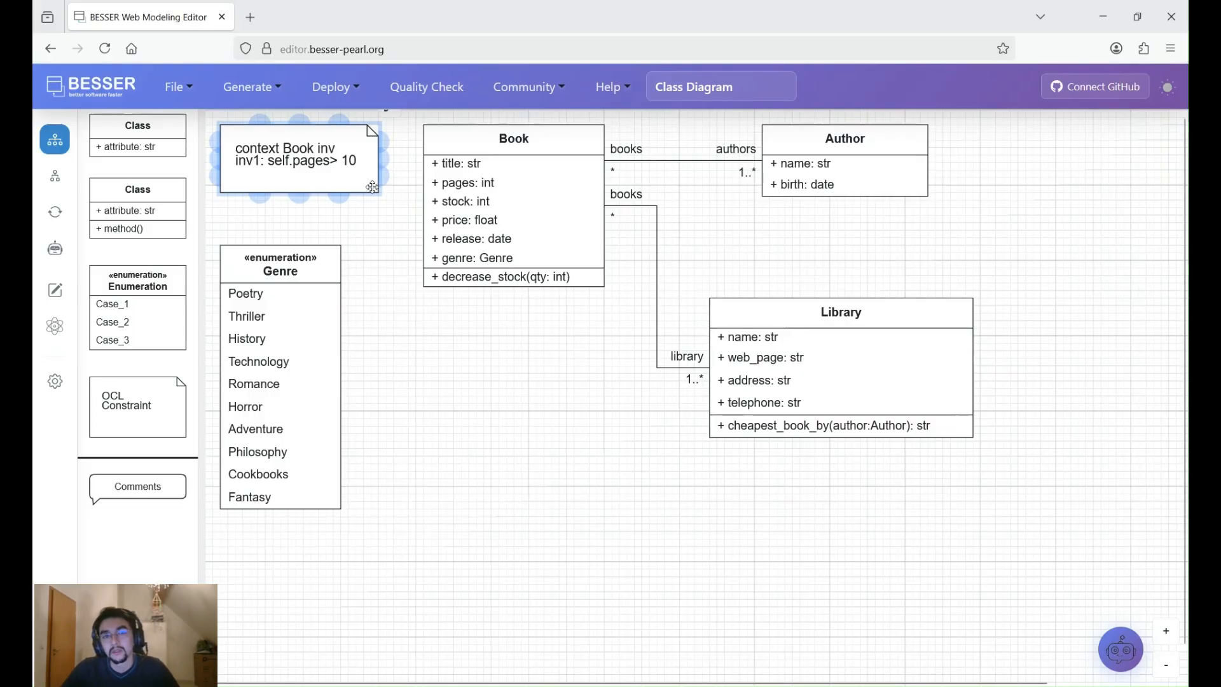
shift+click(457, 247)
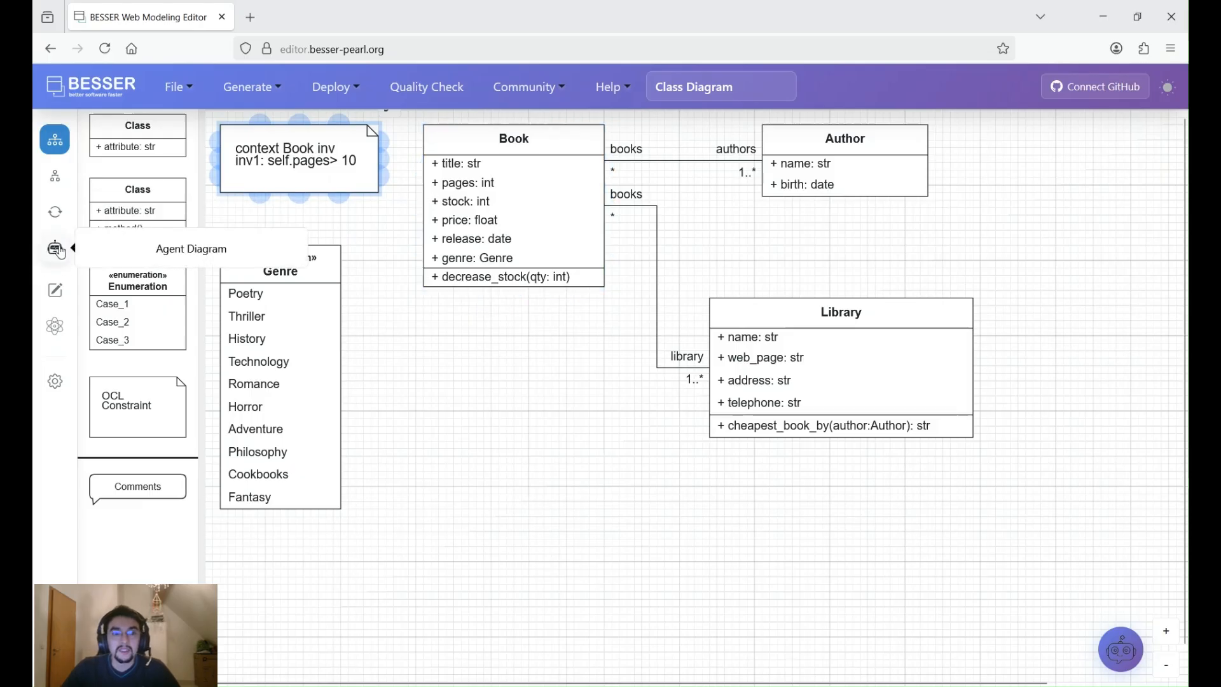
- Switch to the agent diagram and place an AgentState without a body on the empty canvas
click(57, 252)
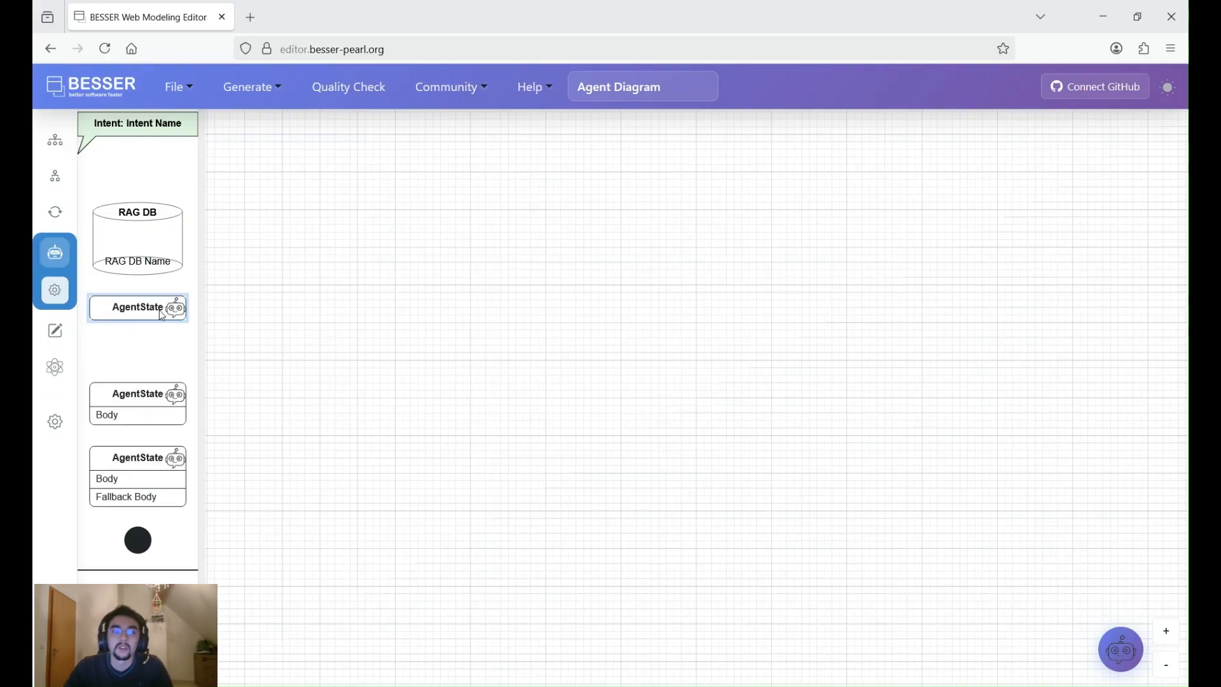
drag(162, 315, 423, 298)
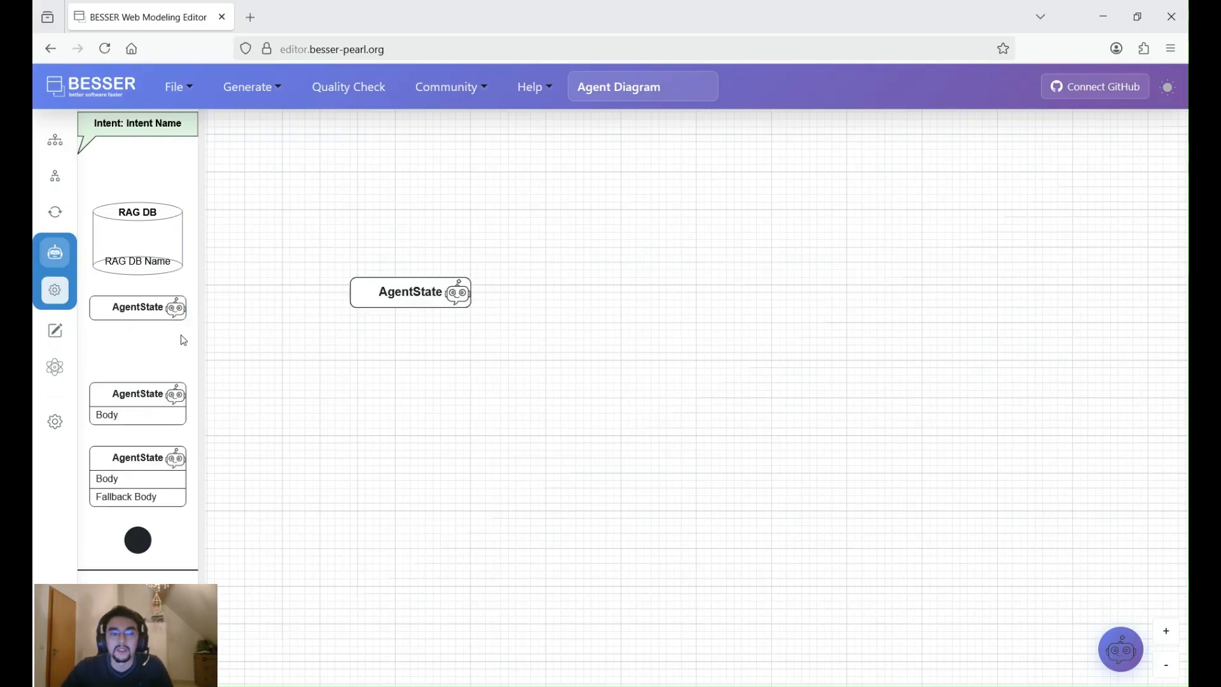
- Place a second AgentState without a body beside the first one and connect the first to it with a transition
drag(149, 315, 668, 297)
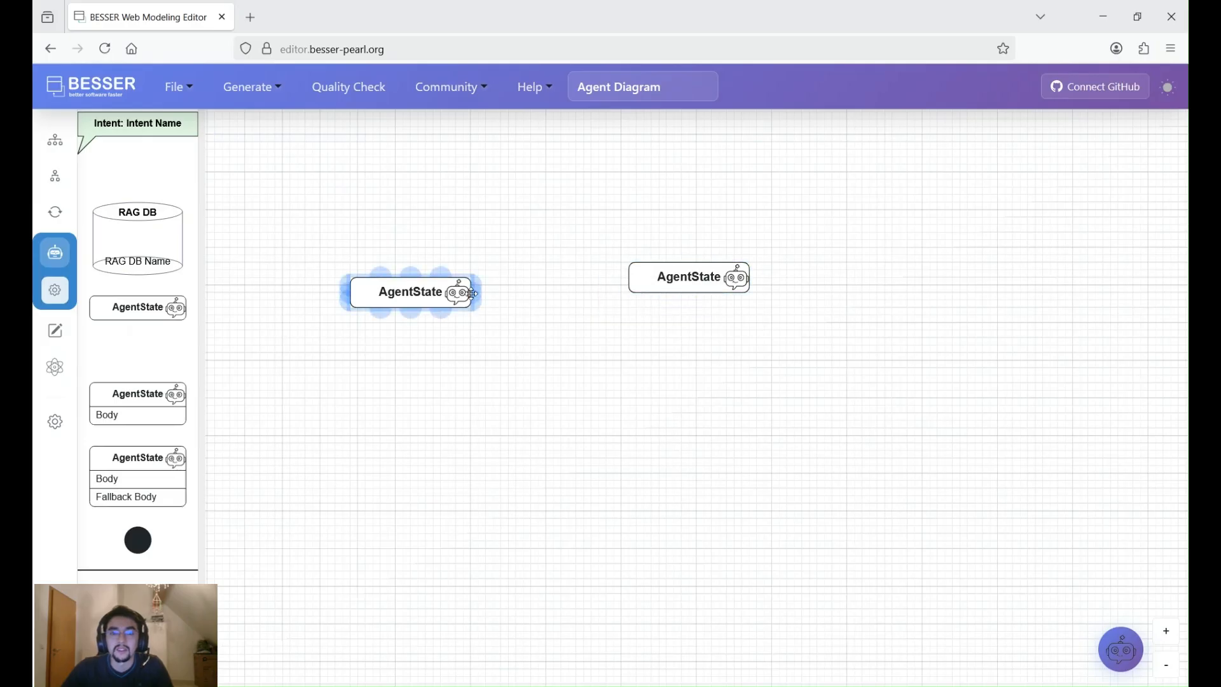
drag(474, 294, 611, 283)
drag(622, 277, 623, 277)
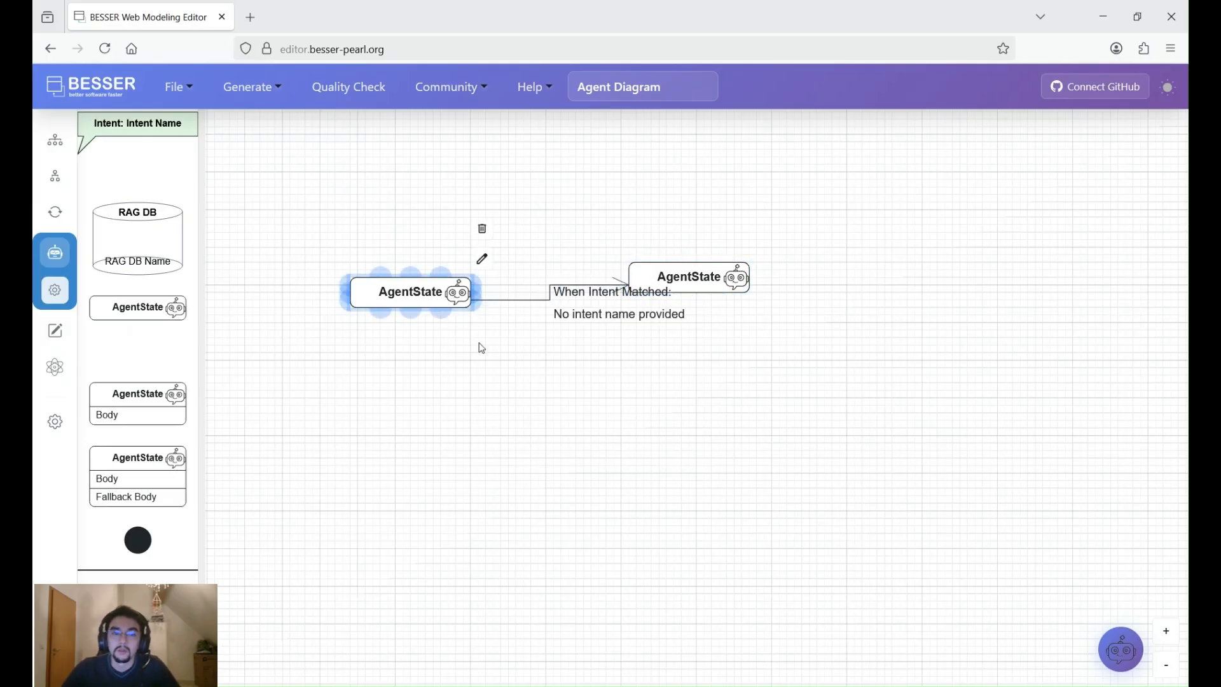
drag(391, 294, 376, 339)
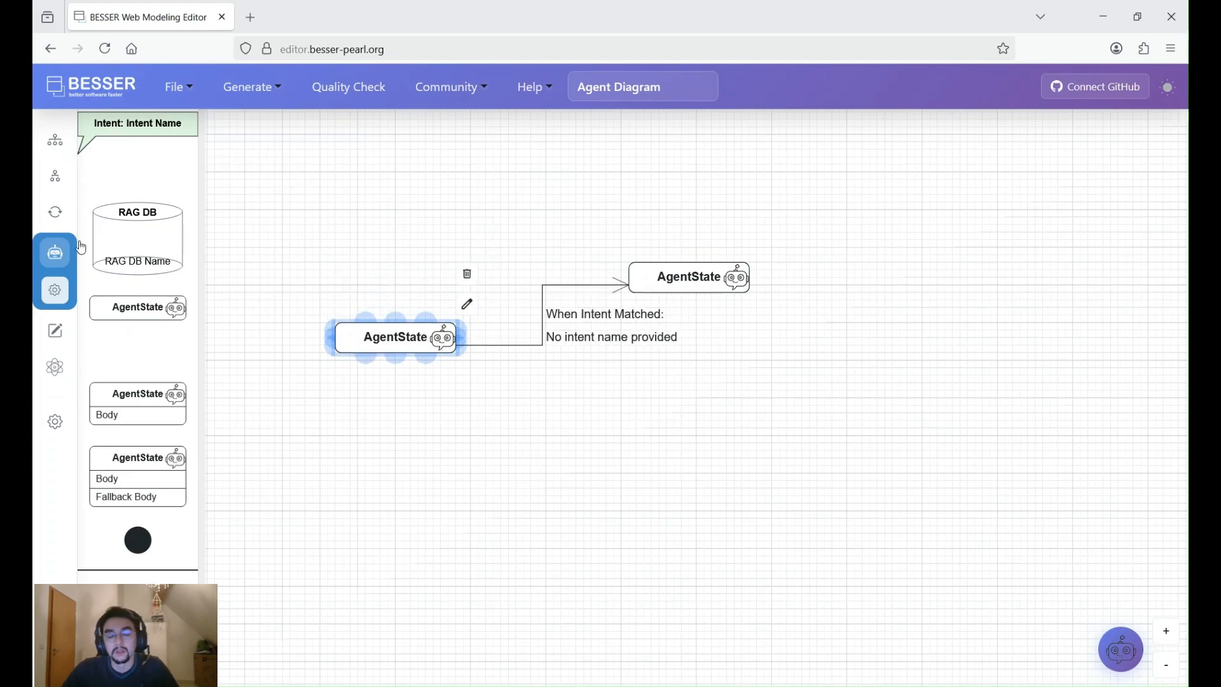
- Try the LLM automatic reply as the second AgentState's action, and set the action to Python Code
double_click(706, 277)
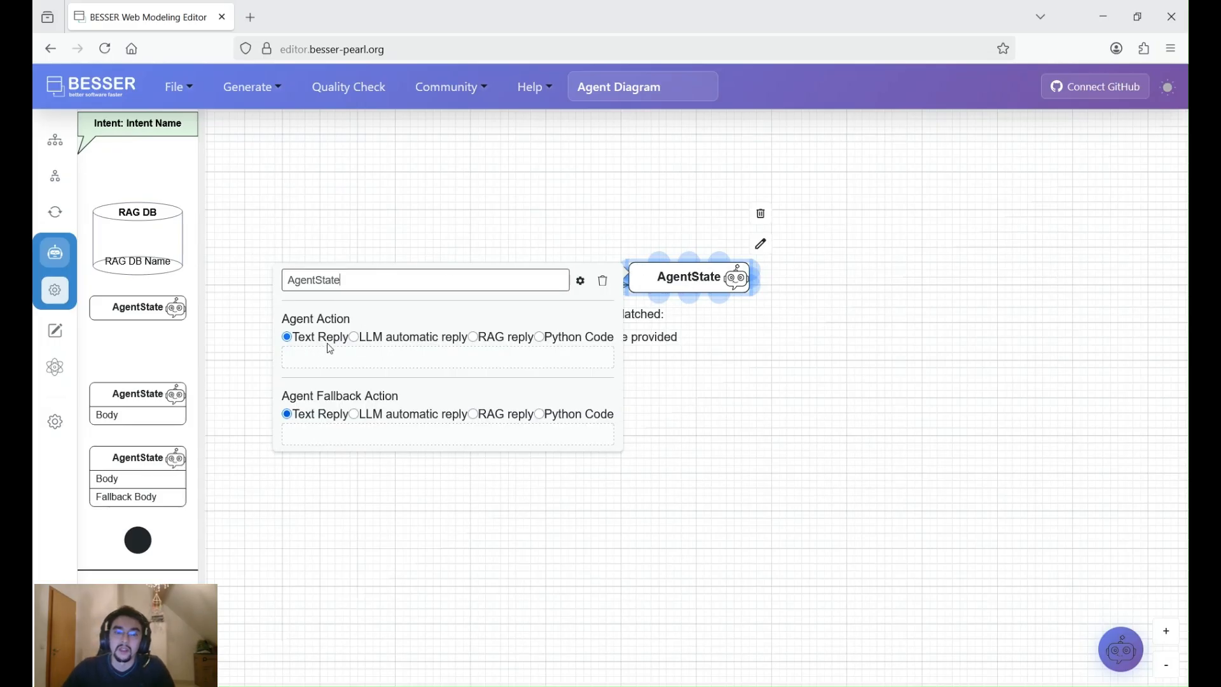
click(354, 337)
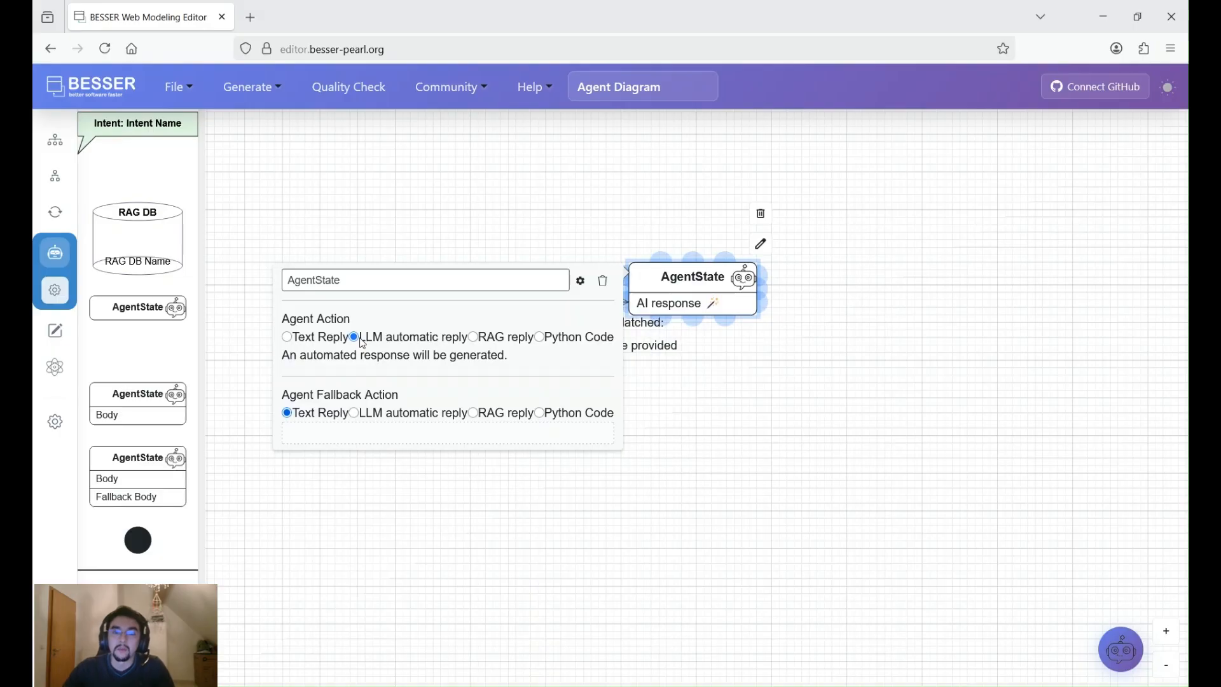
click(540, 338)
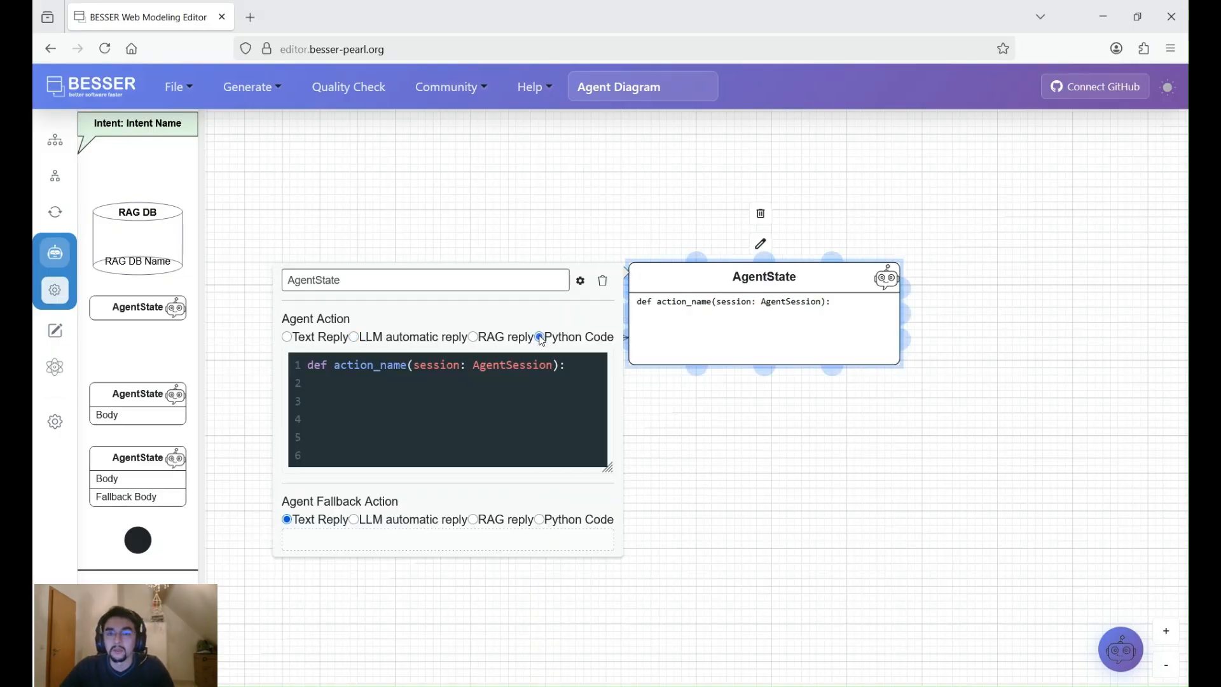
click(746, 470)
- Delete both agent states with their transition, and look at the BESSER UML Assistant chat
drag(1097, 429, 929, 464)
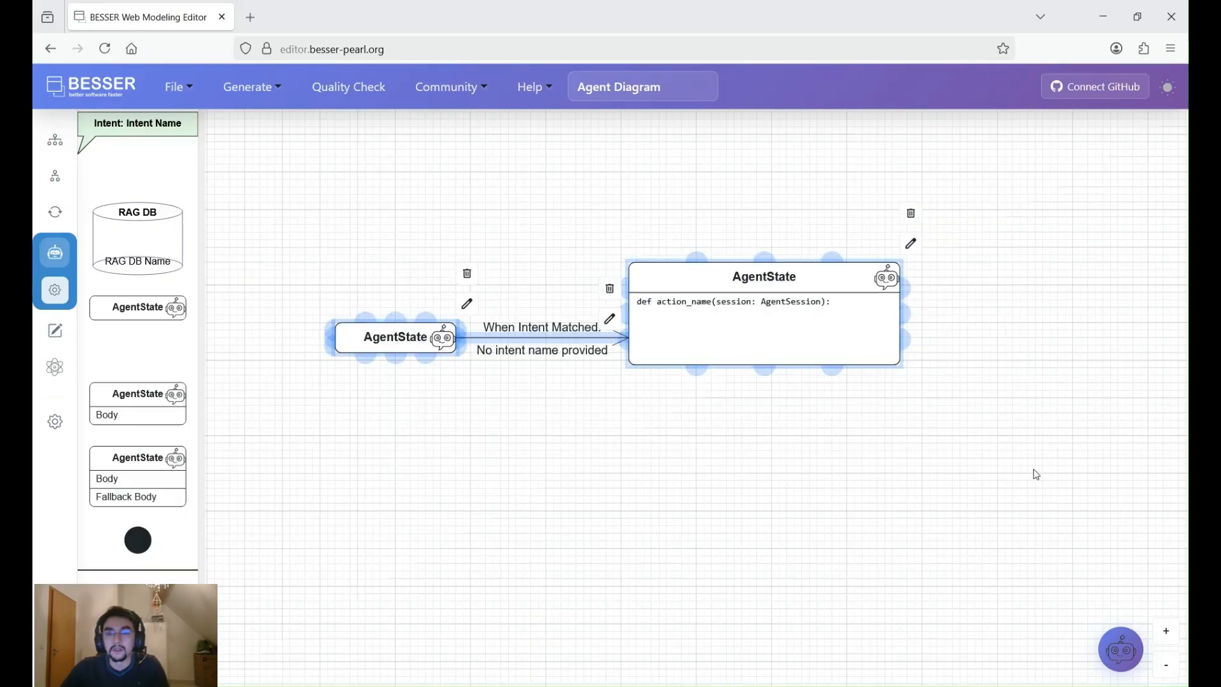
key(Delete)
click(1120, 650)
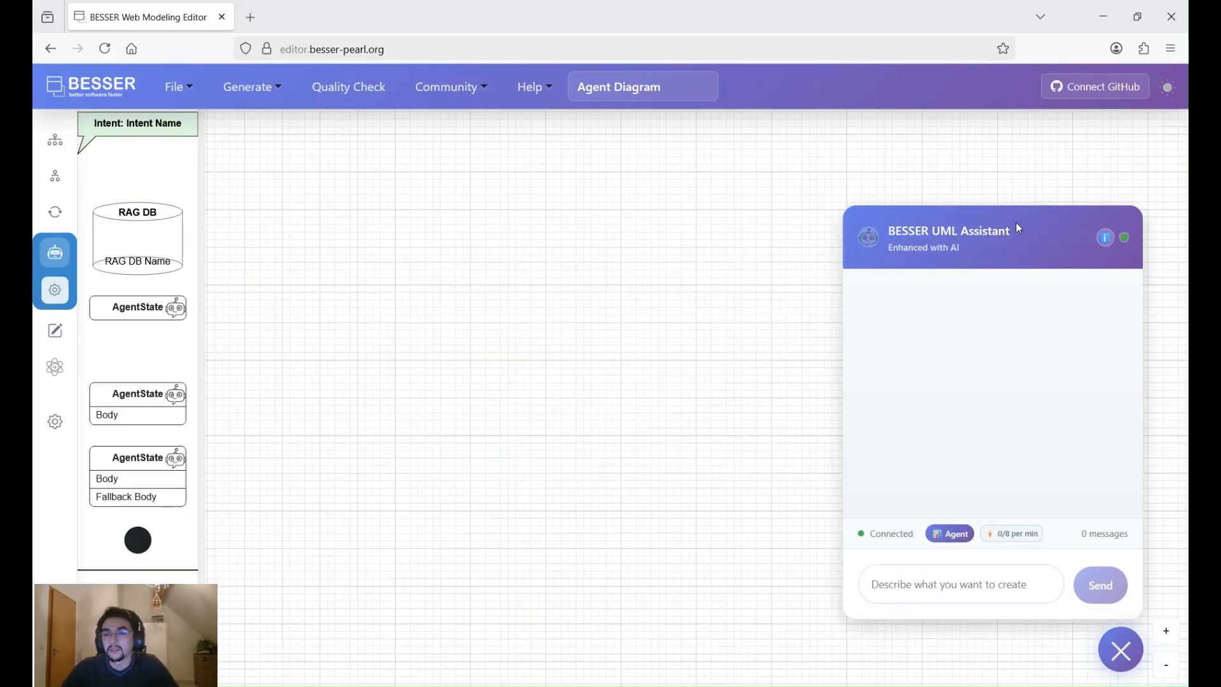
click(1122, 655)
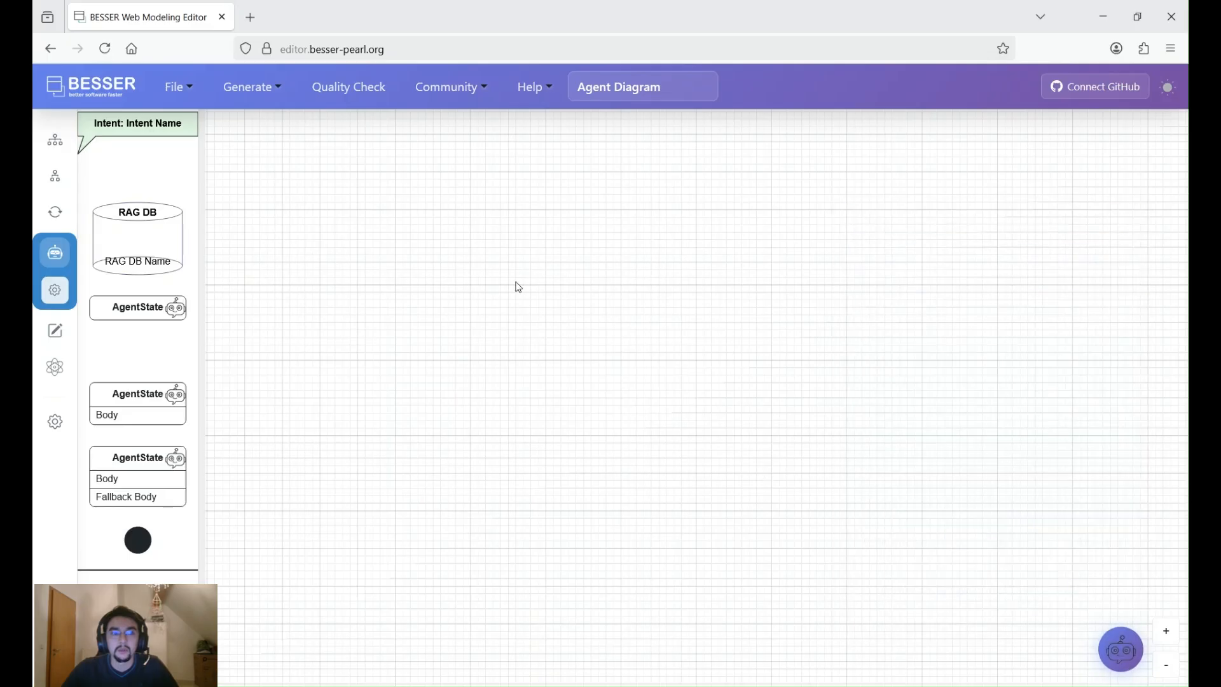
- Load the Library Agent template into the agent diagram
click(177, 87)
click(219, 230)
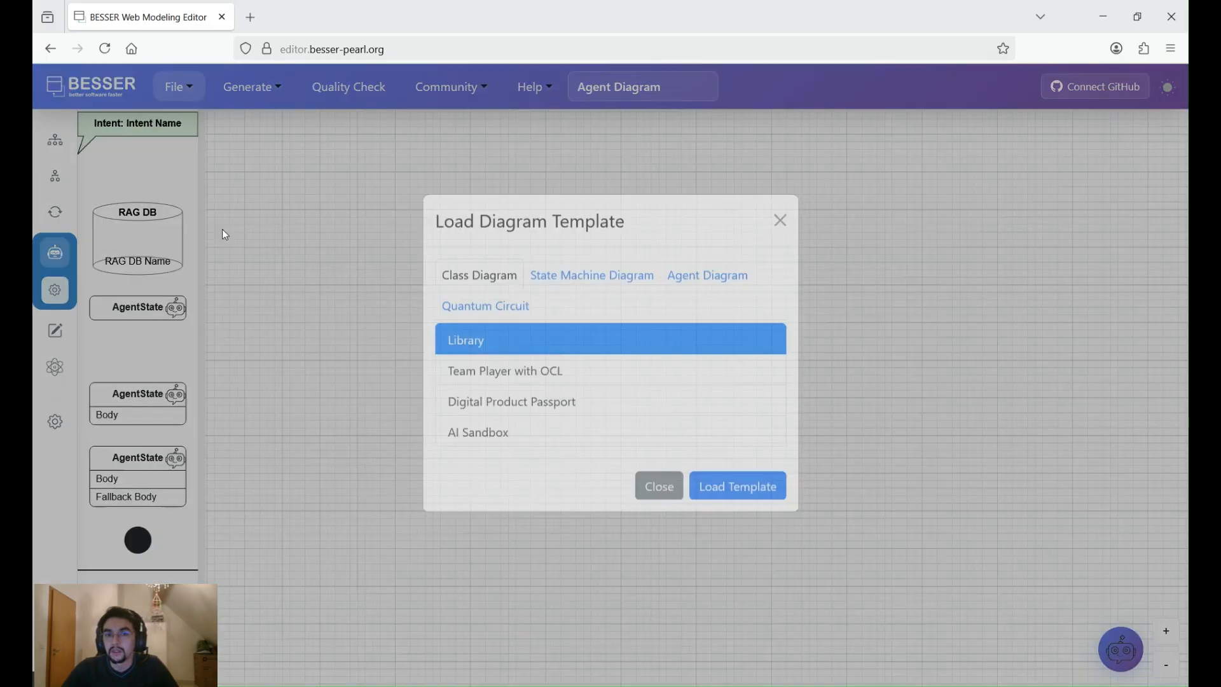
click(709, 298)
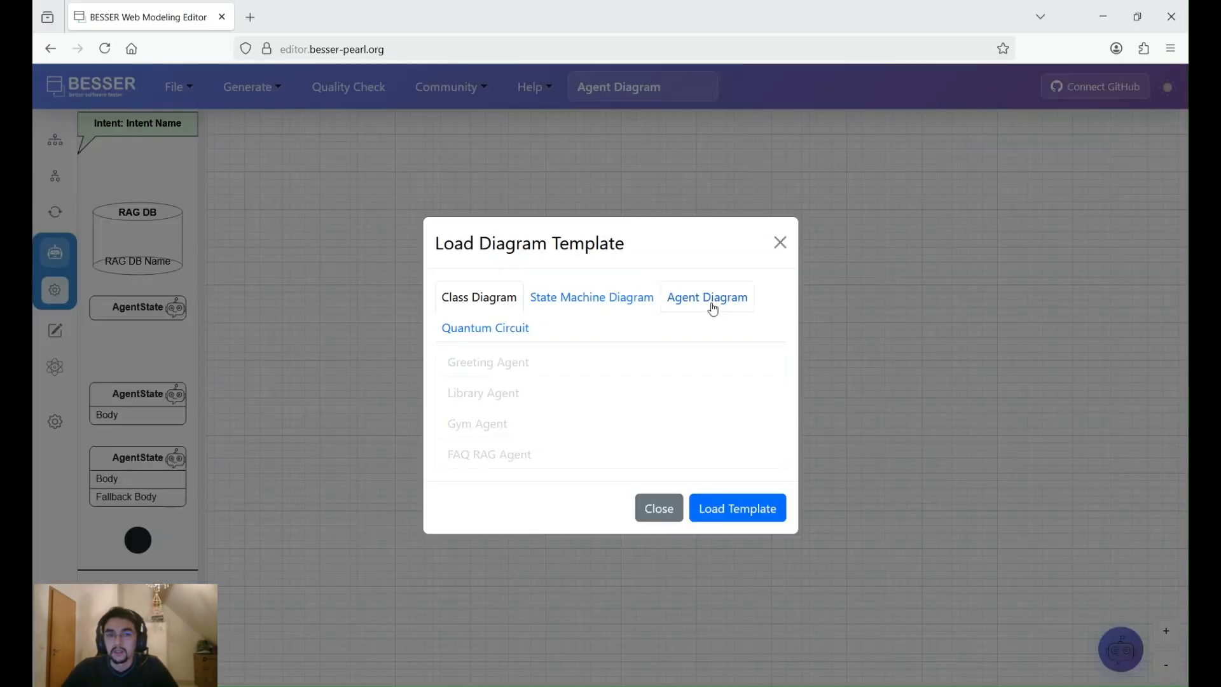
click(499, 393)
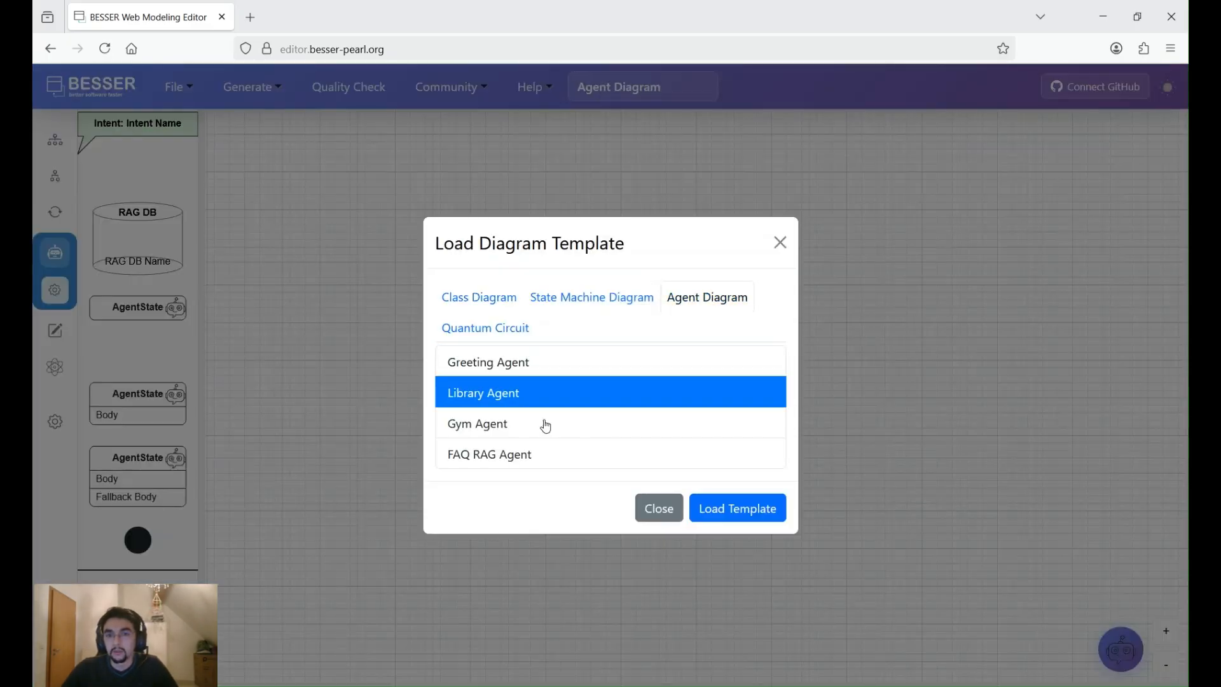
click(737, 514)
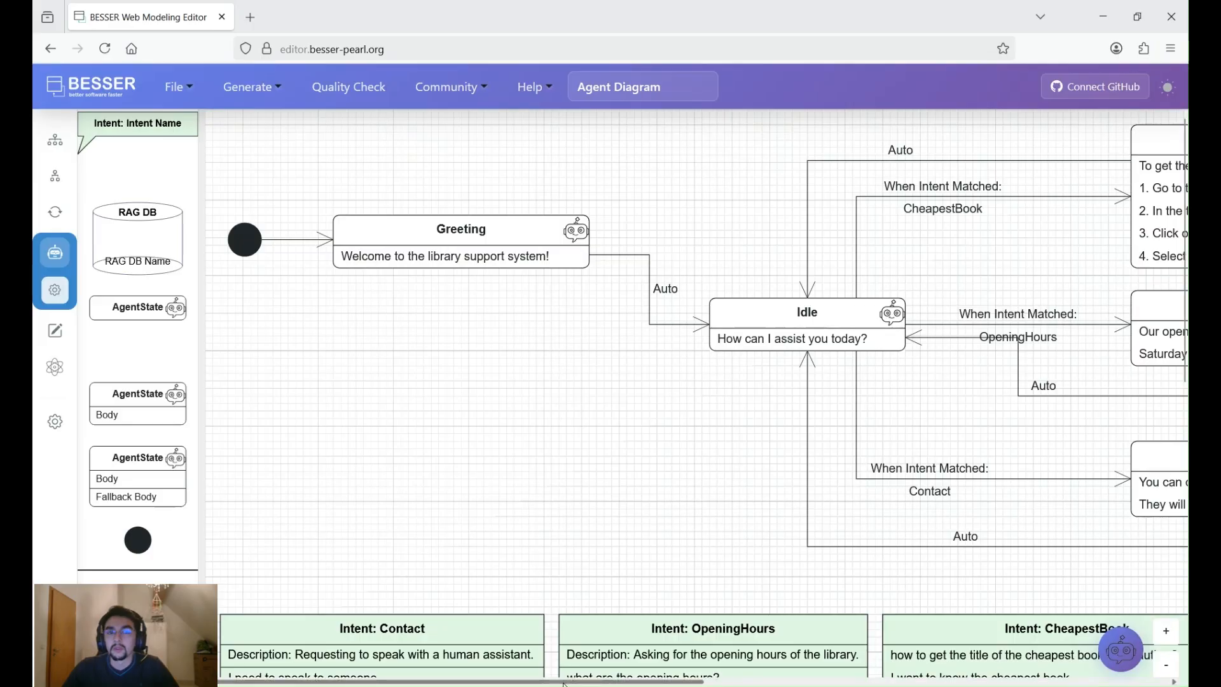
- Review the Library agent's states and the class diagram, and switch to the graphical UI editor
scroll(753, 682, right, 5)
scroll(752, 683, right, 2)
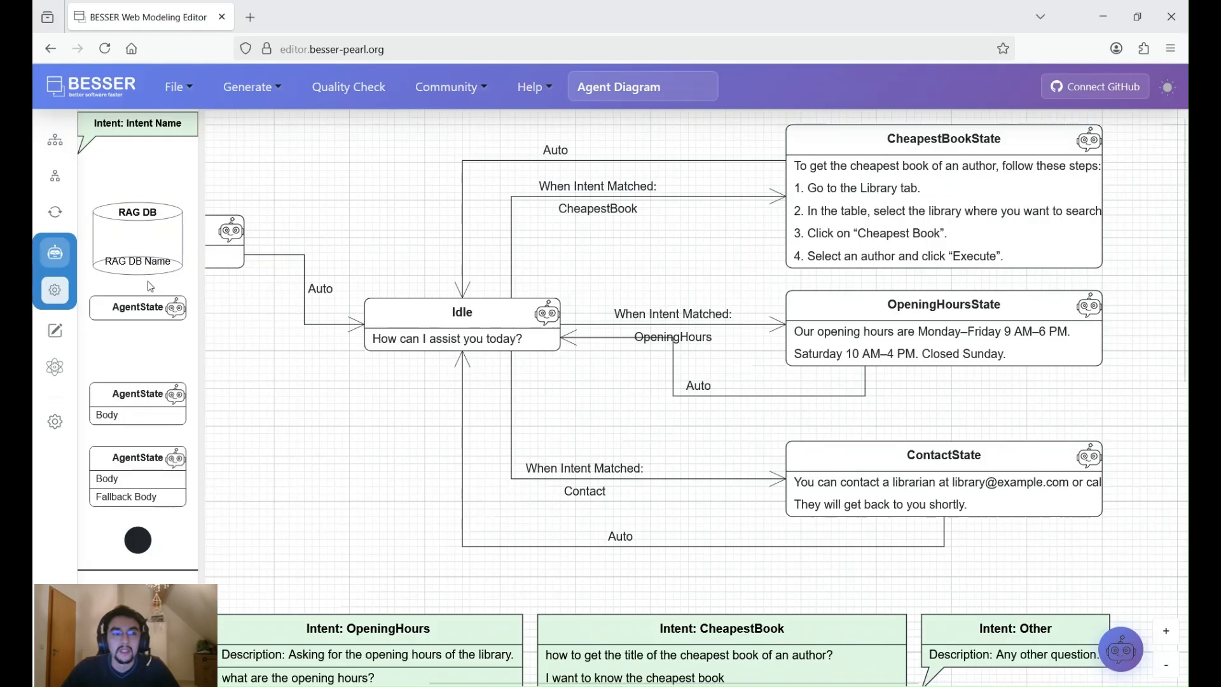
click(55, 139)
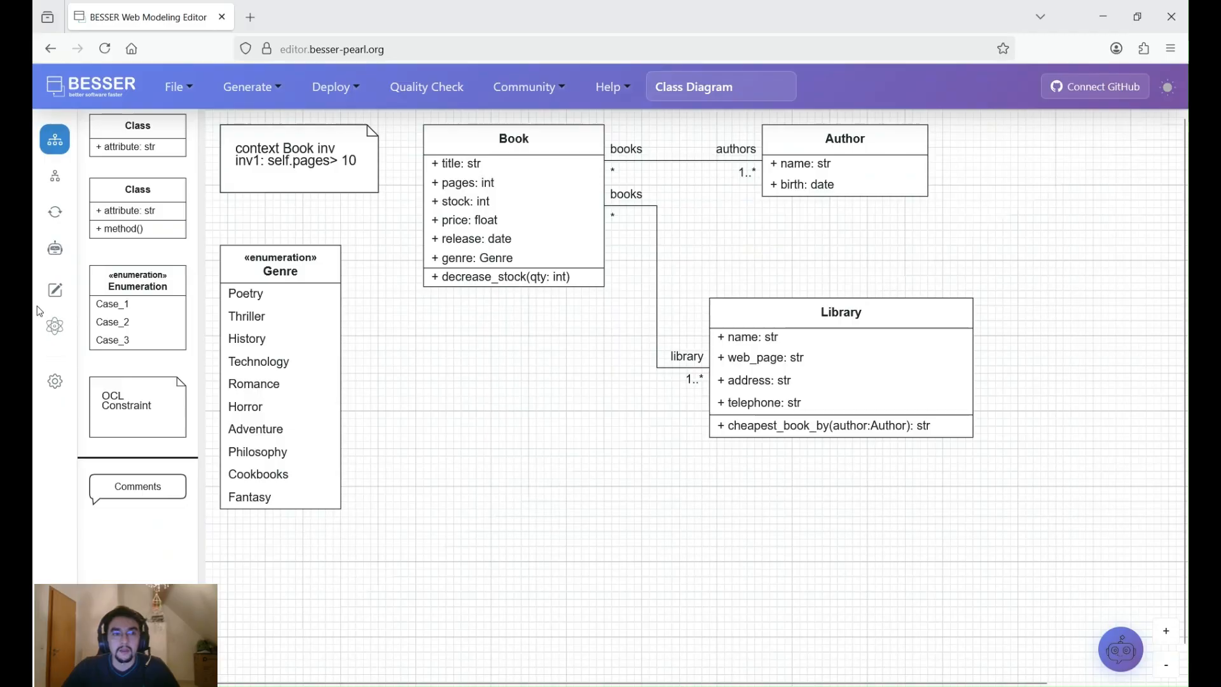
click(55, 290)
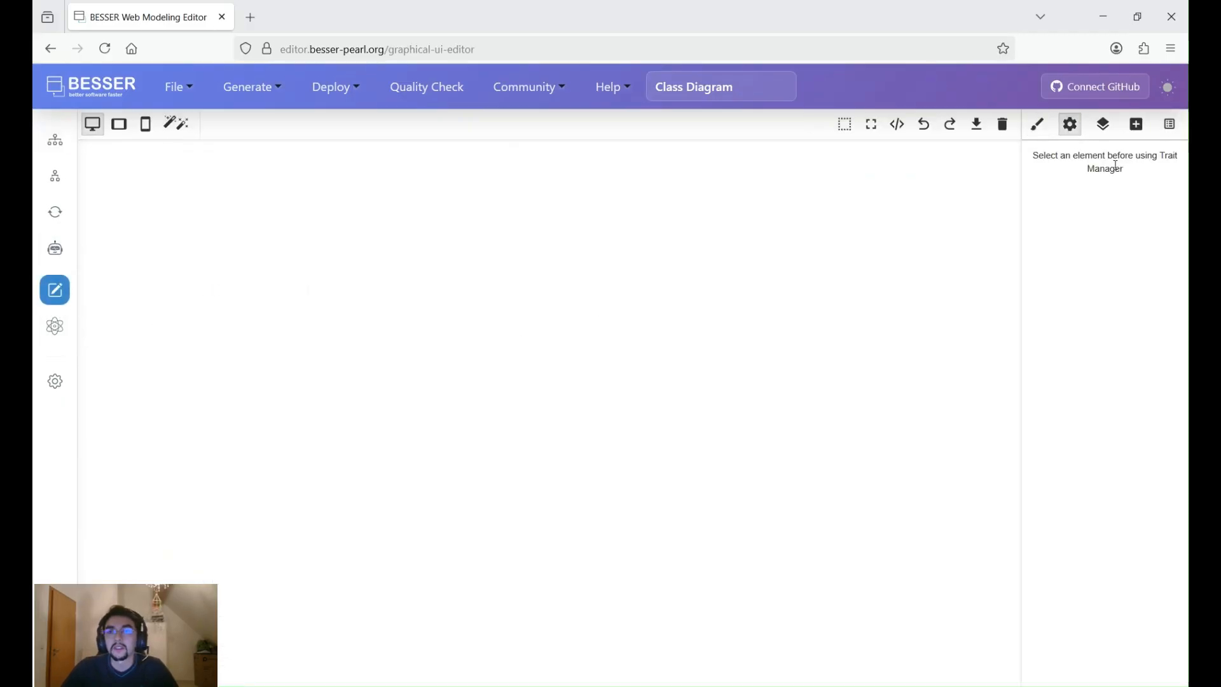
- Add a text block and a bar chart to the empty page, and inspect the bar chart's component settings
click(1137, 125)
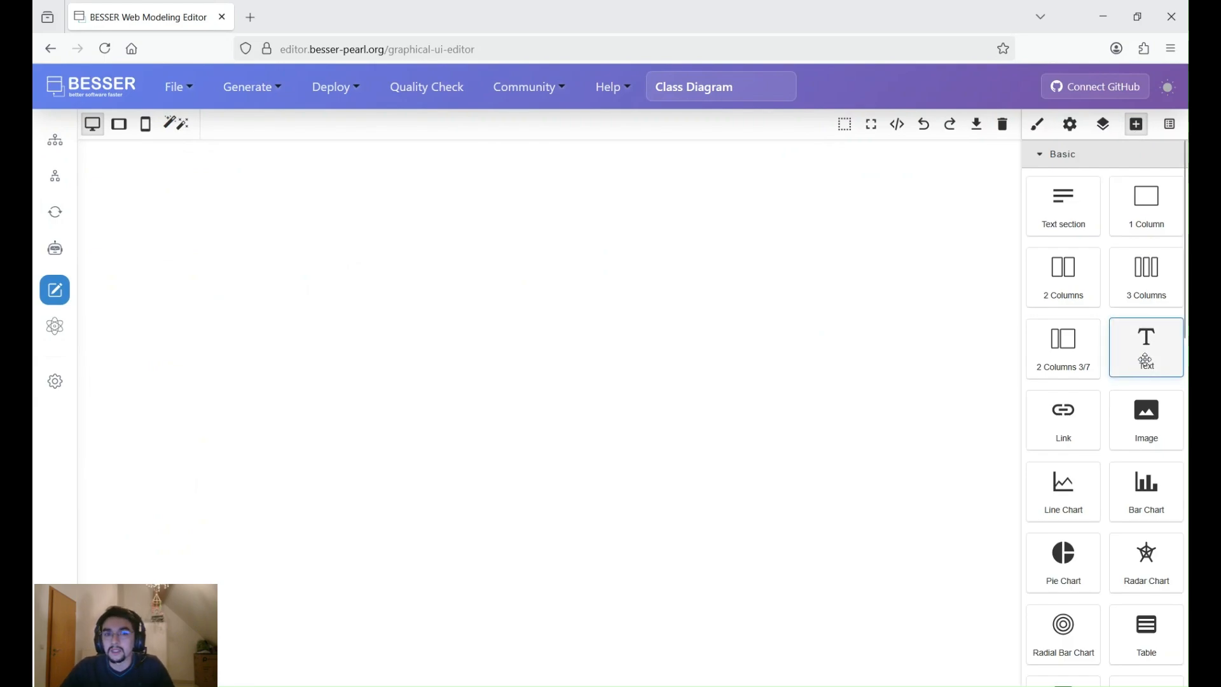
drag(1146, 362, 1012, 407)
click(1137, 124)
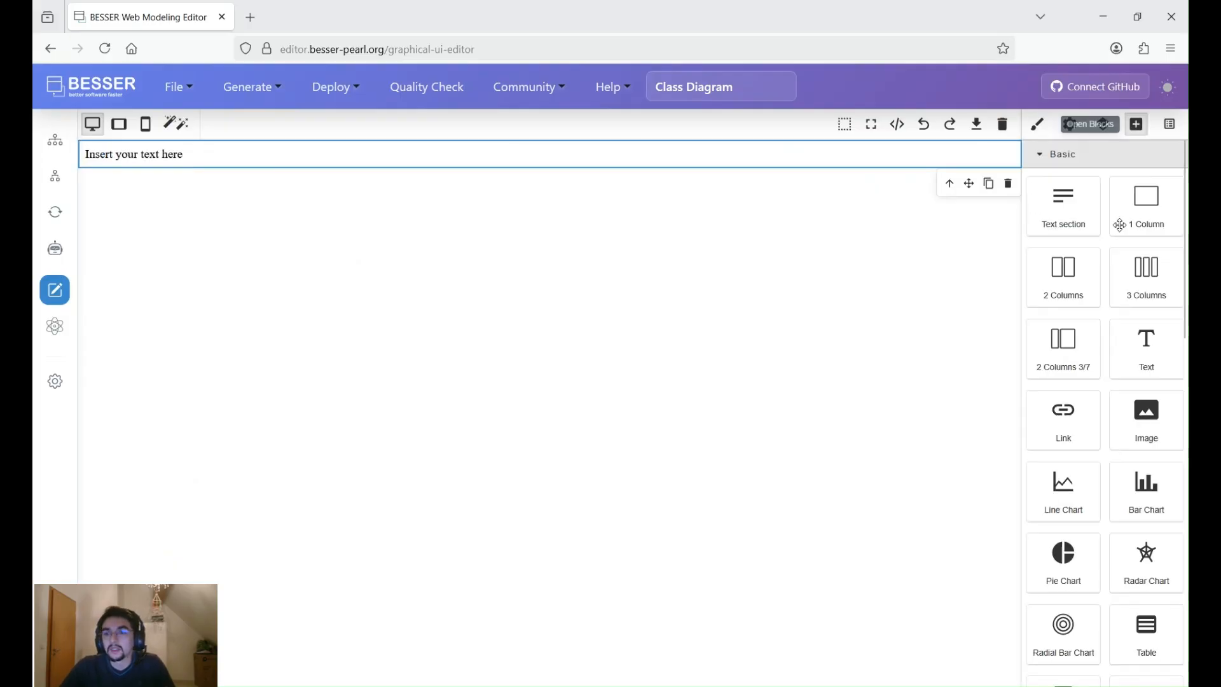
scroll(1159, 392, down, 2)
drag(1159, 392, 629, 334)
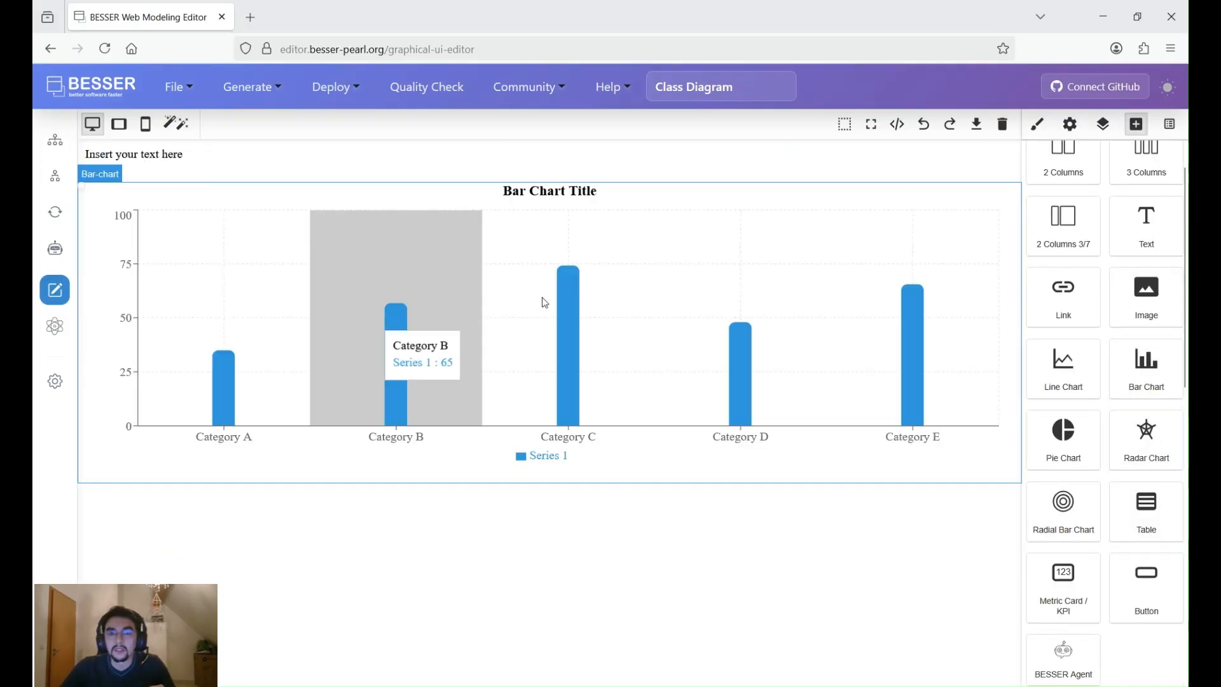
click(746, 195)
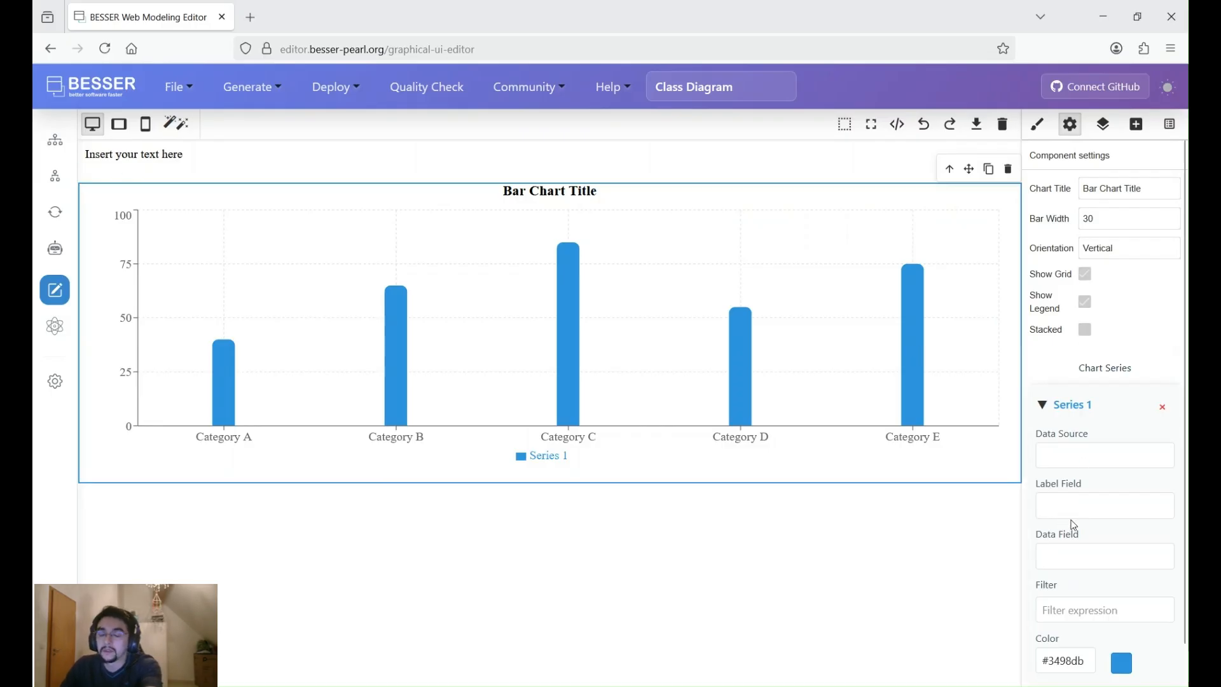
click(571, 552)
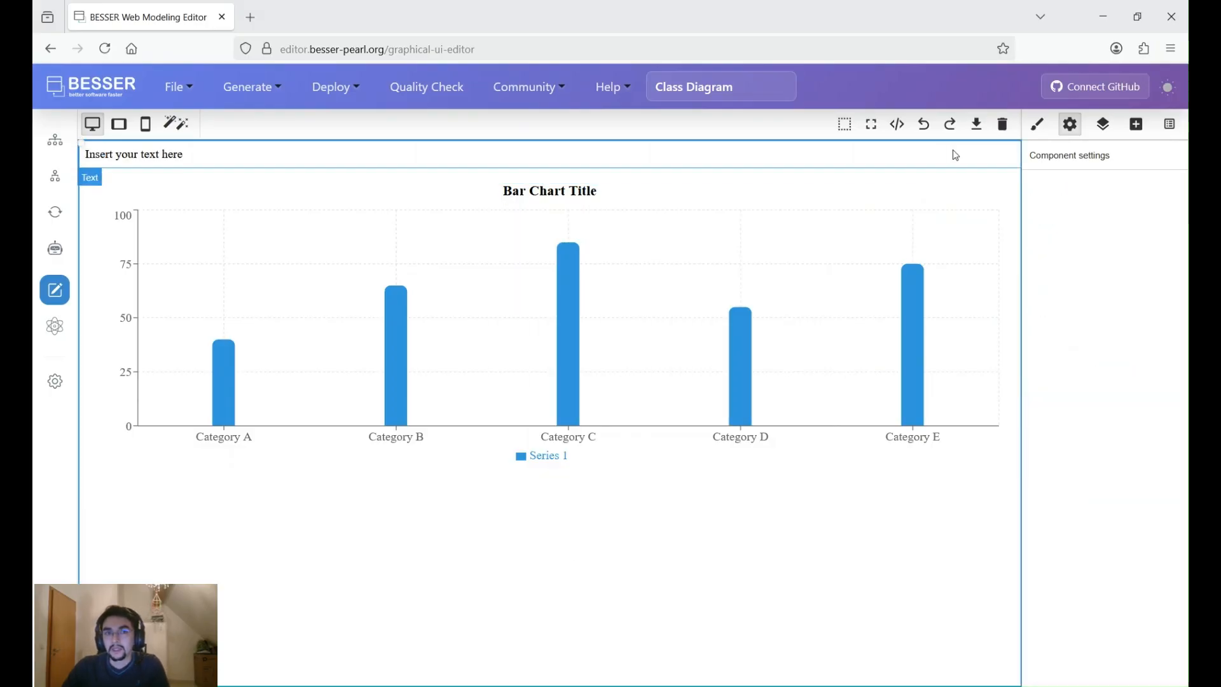
- Clear the canvas and auto-generate the GUI from the class diagram
click(1003, 126)
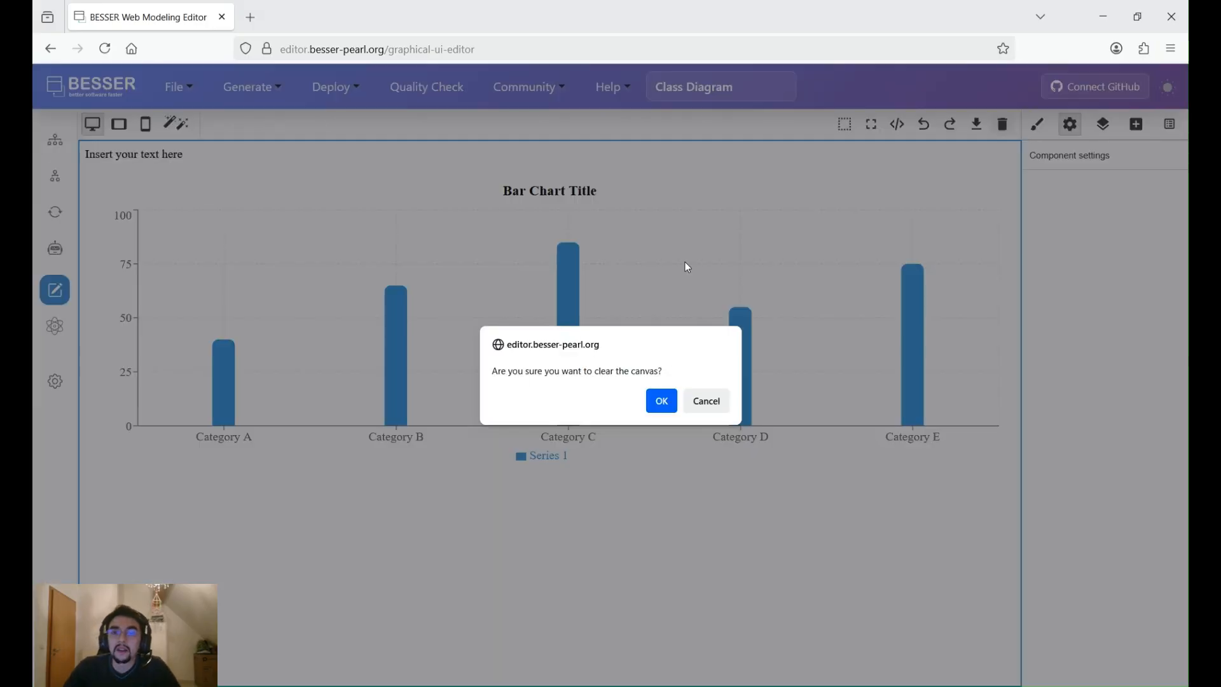
click(662, 401)
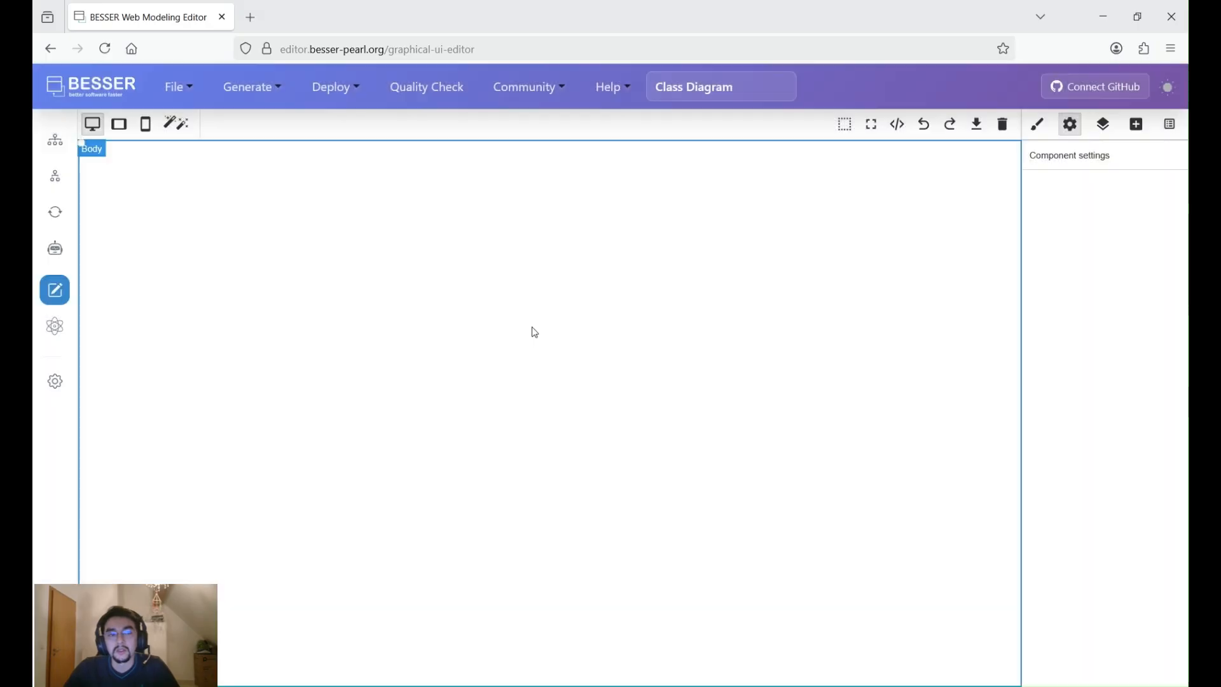
click(182, 130)
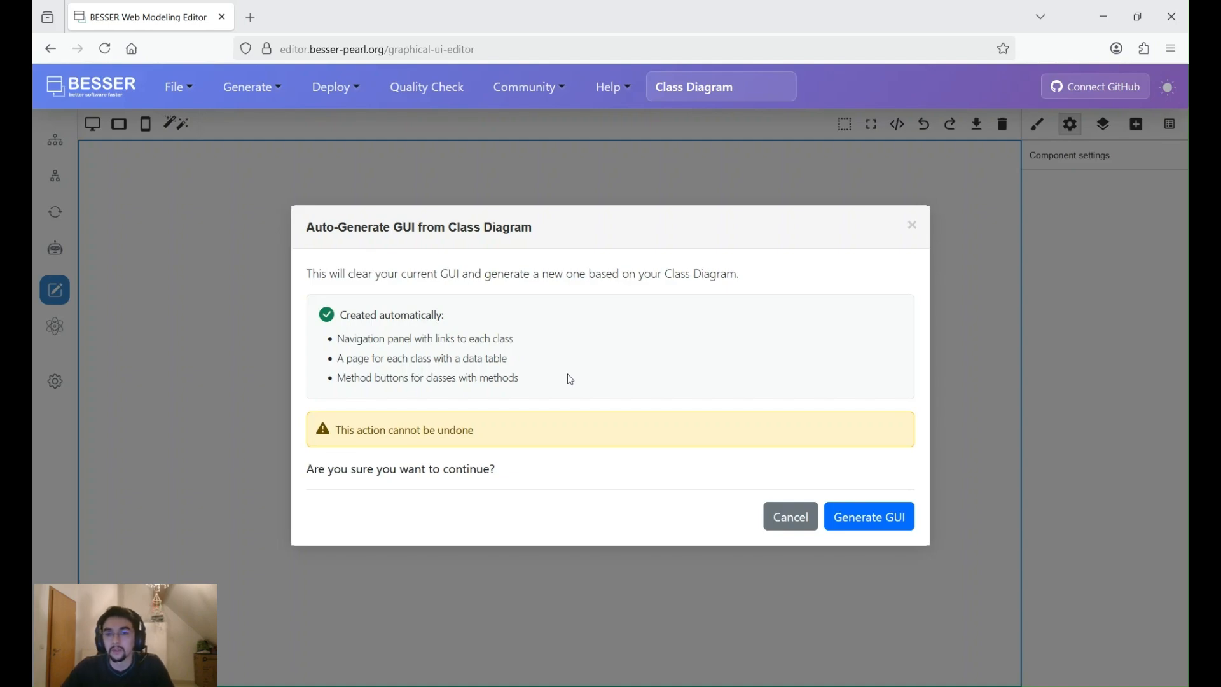
click(857, 530)
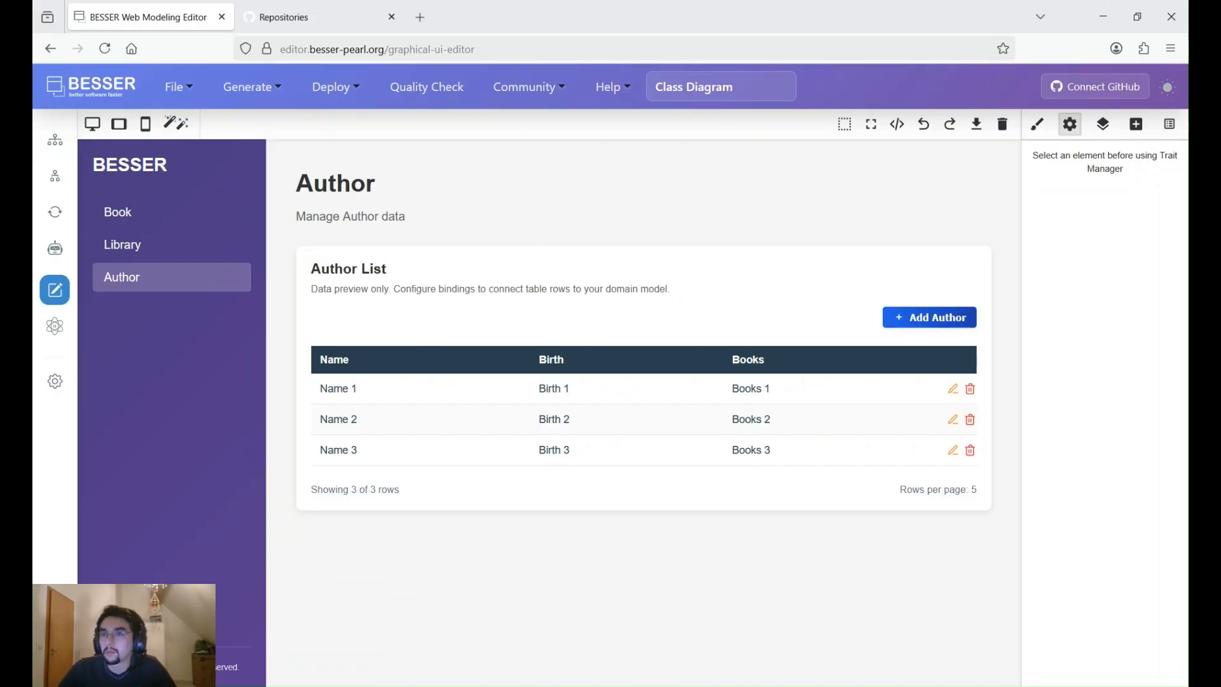
- List the generated pages and examine the Book page's table and its decrease_stock method button
click(1169, 125)
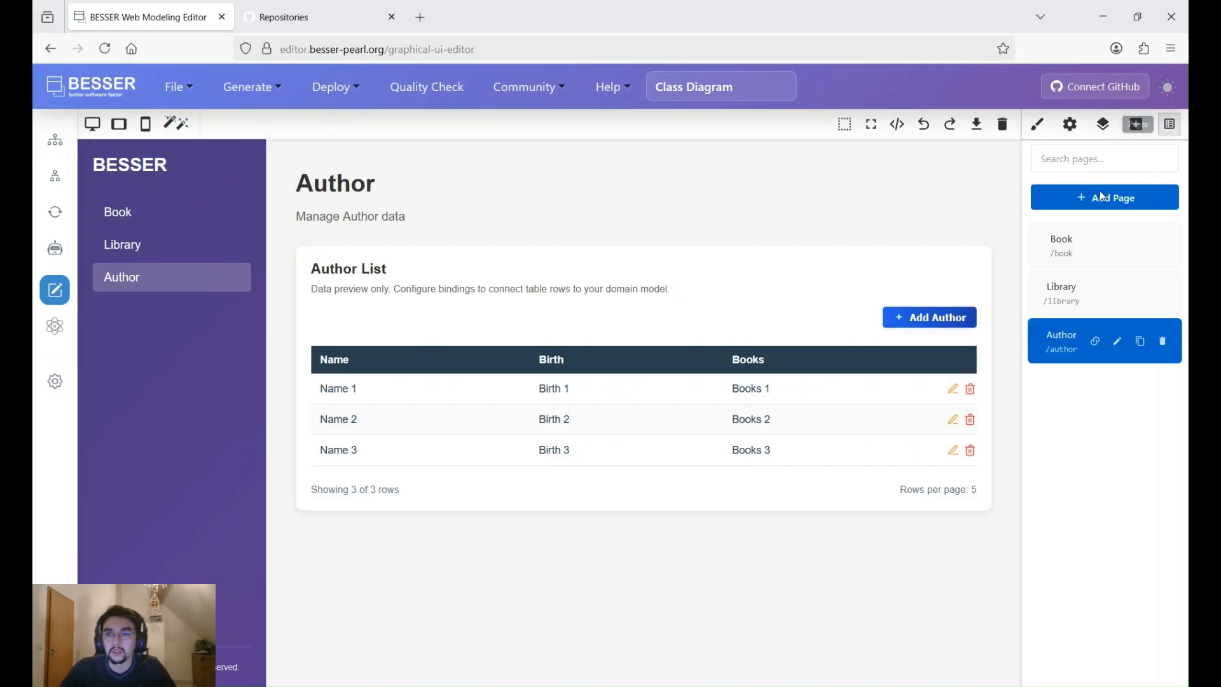
click(1059, 257)
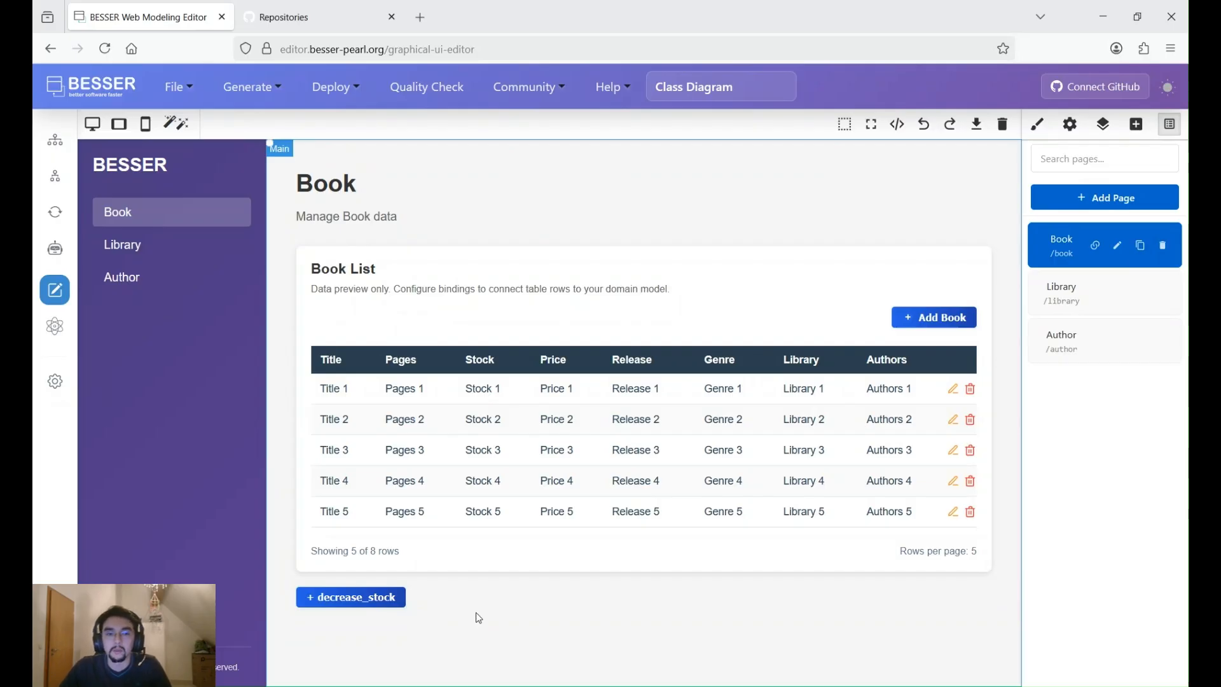
click(336, 601)
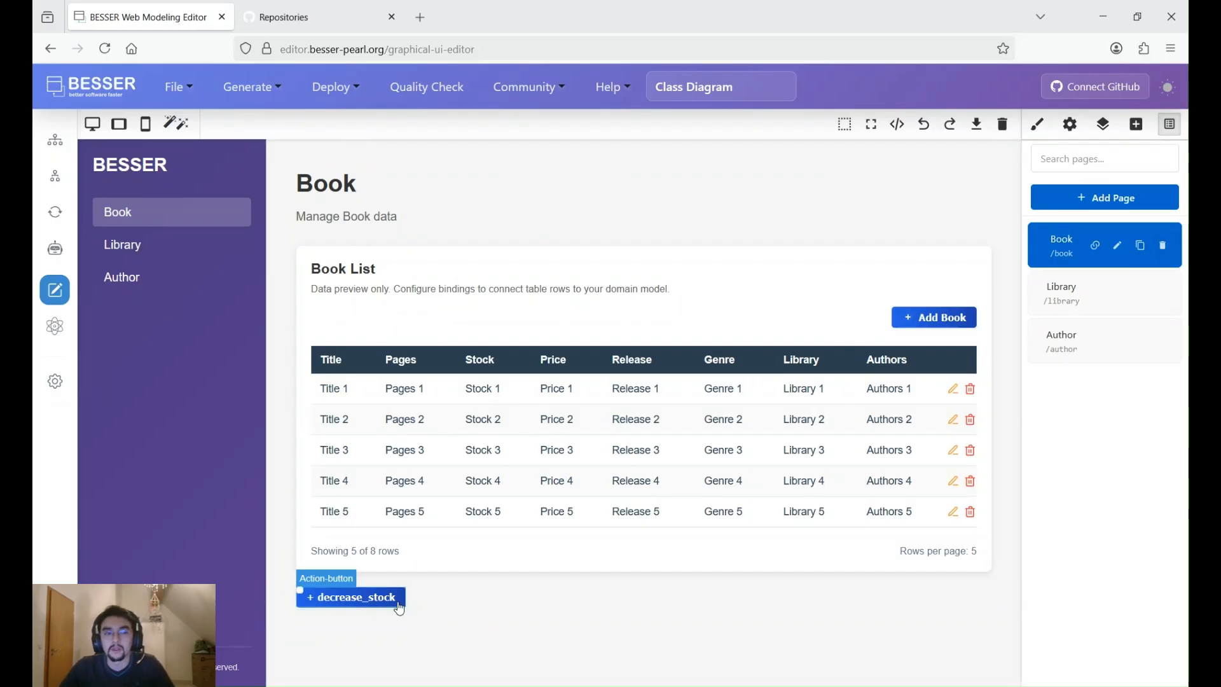
- Open the Library page and add a one-column block below the cheapest_book_by button
click(1067, 295)
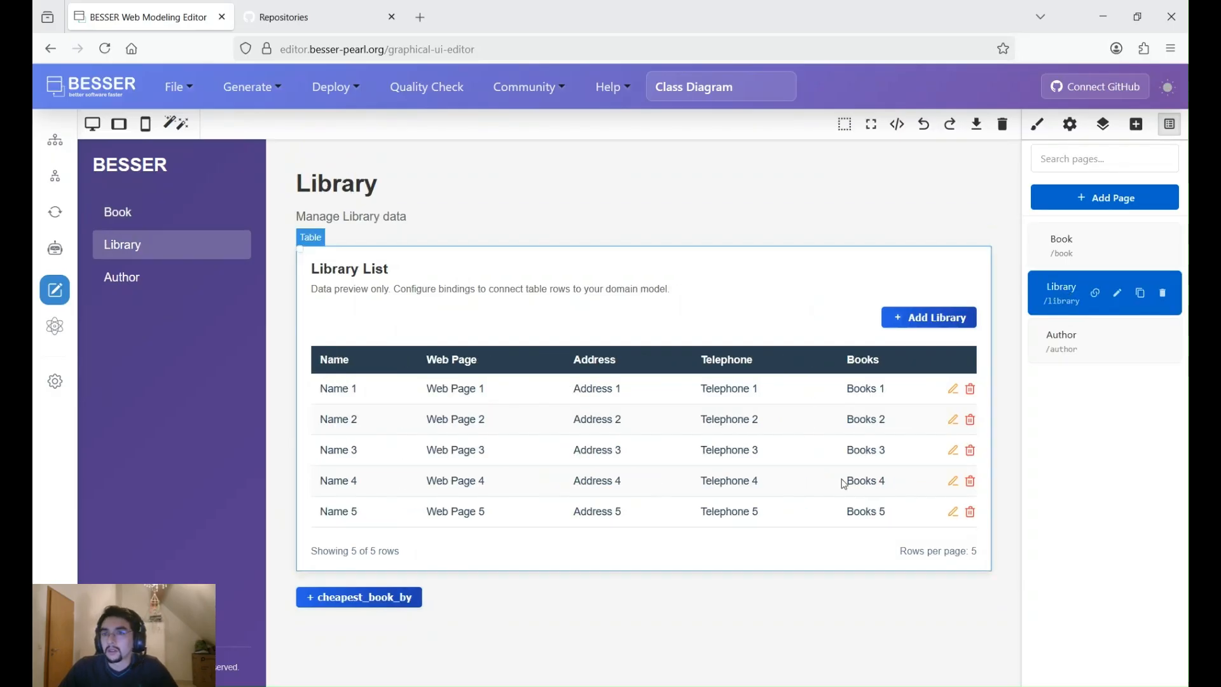
click(1137, 124)
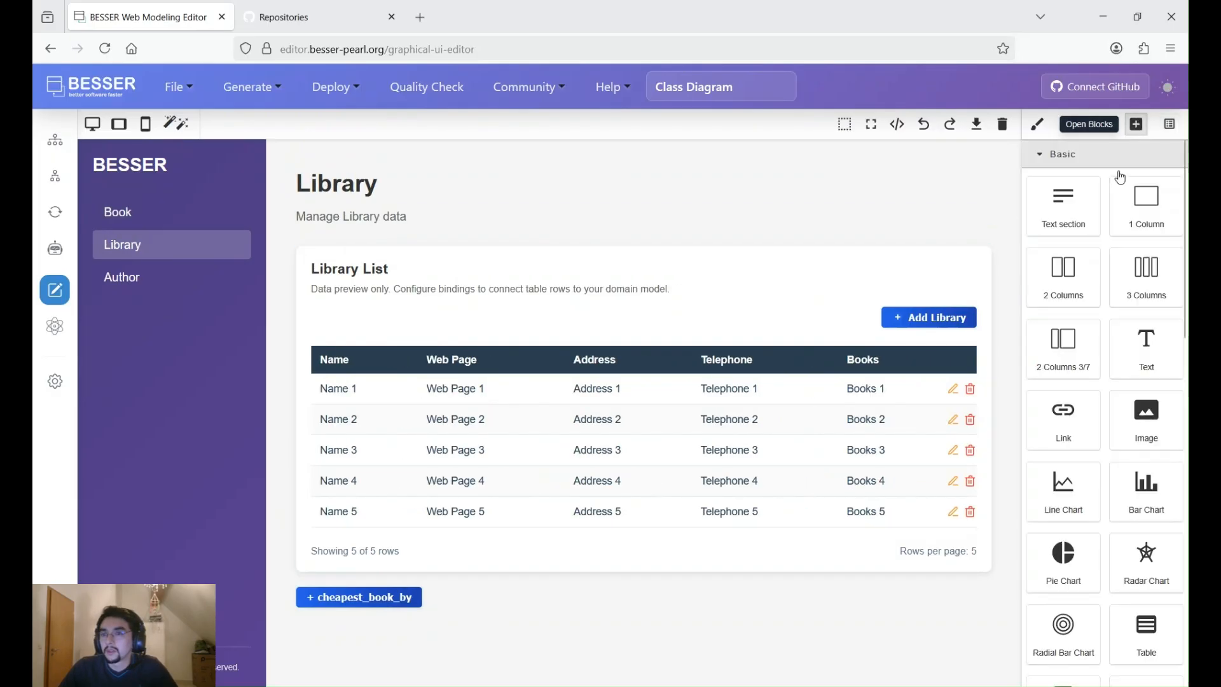
drag(1146, 210, 699, 640)
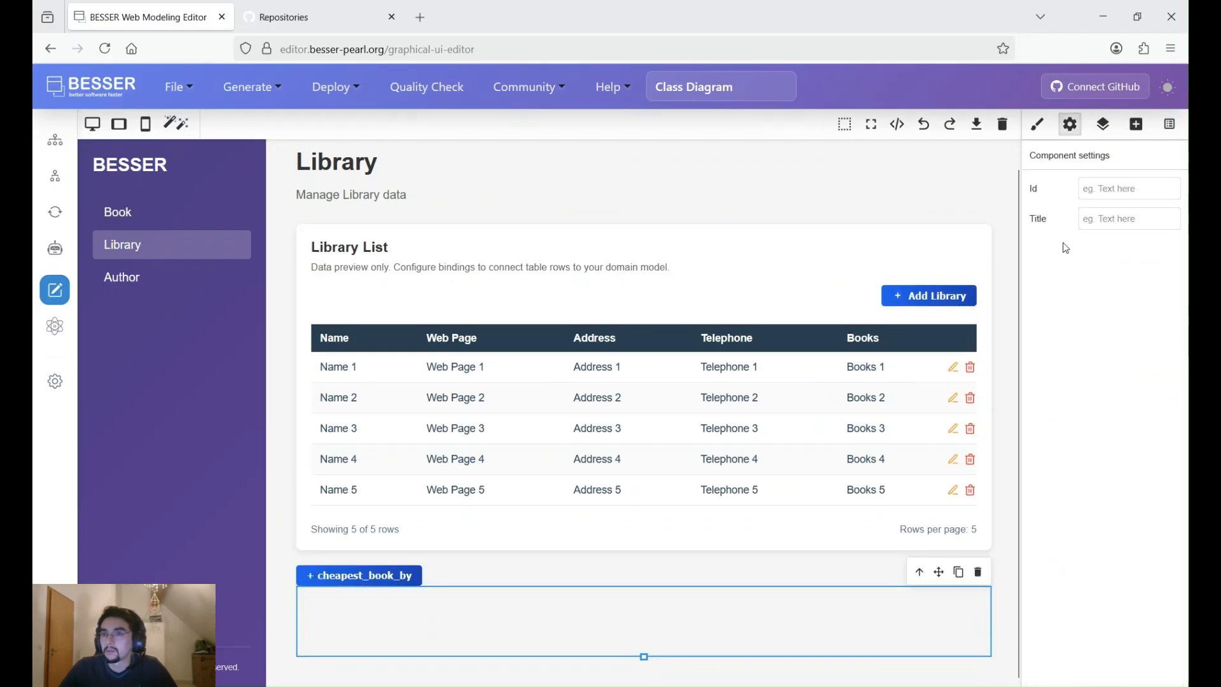
- Insert a BESSER Agent component into the new column on the Library page and set its agent to Agent Diagram
click(1137, 124)
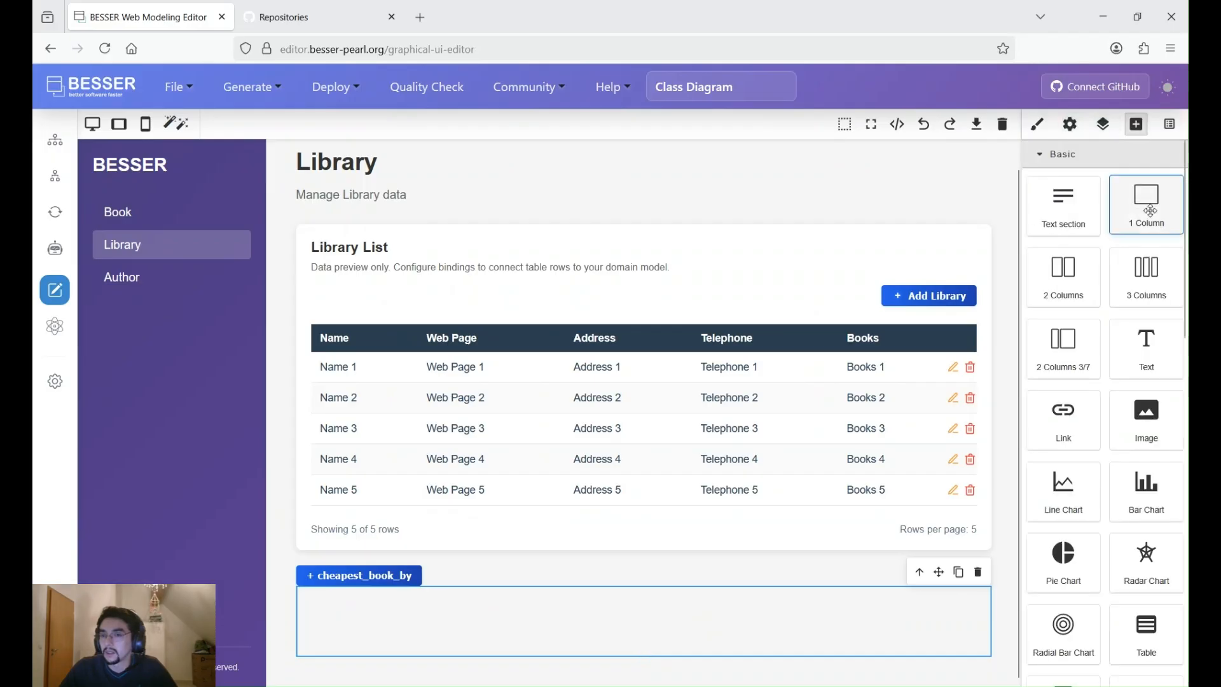
scroll(1107, 349, down, 3)
scroll(1060, 523, down, 1)
drag(1062, 465, 623, 624)
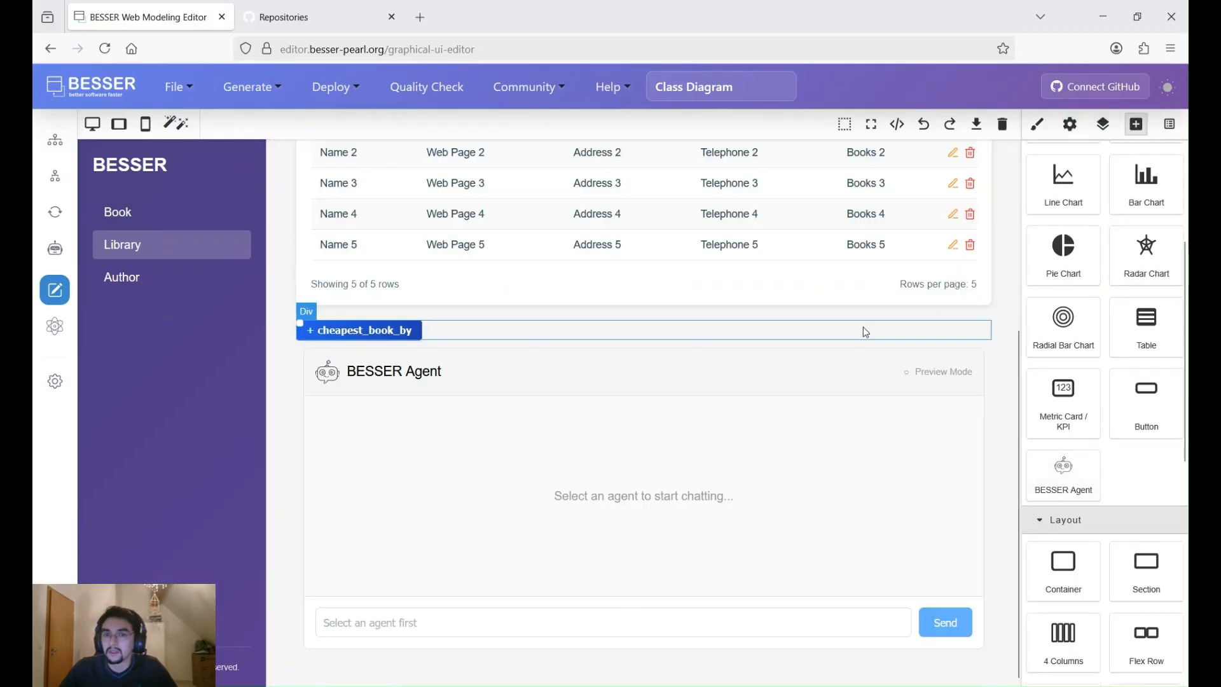
click(751, 404)
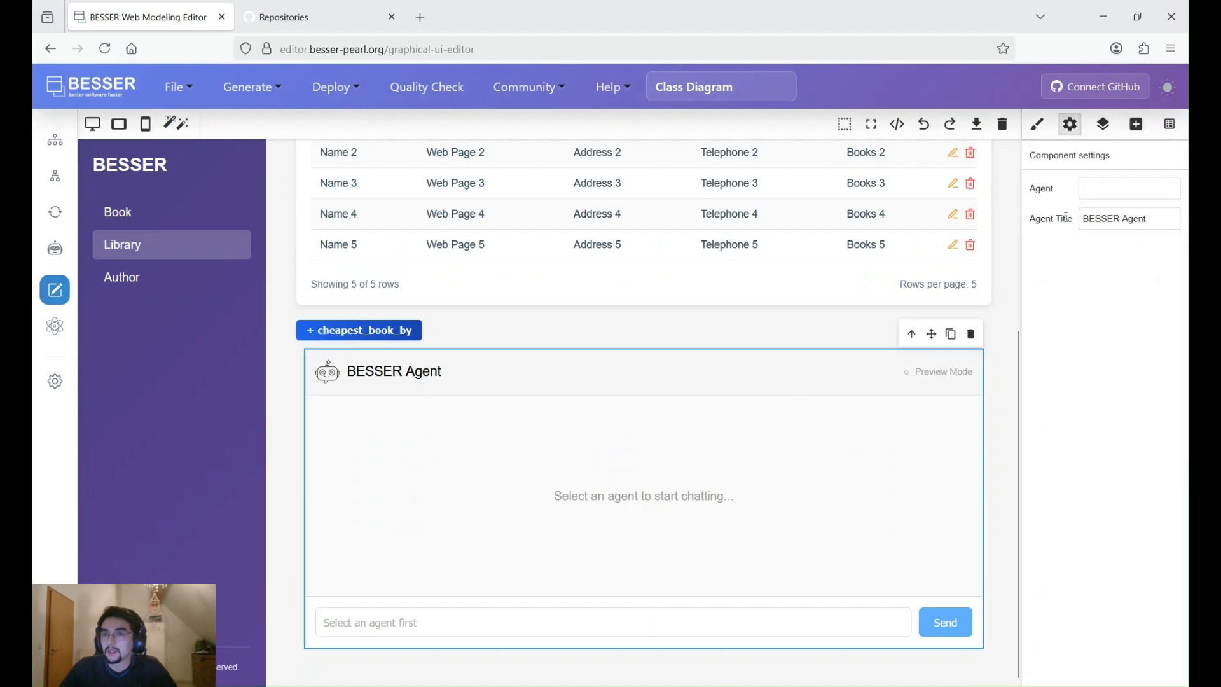
click(1107, 219)
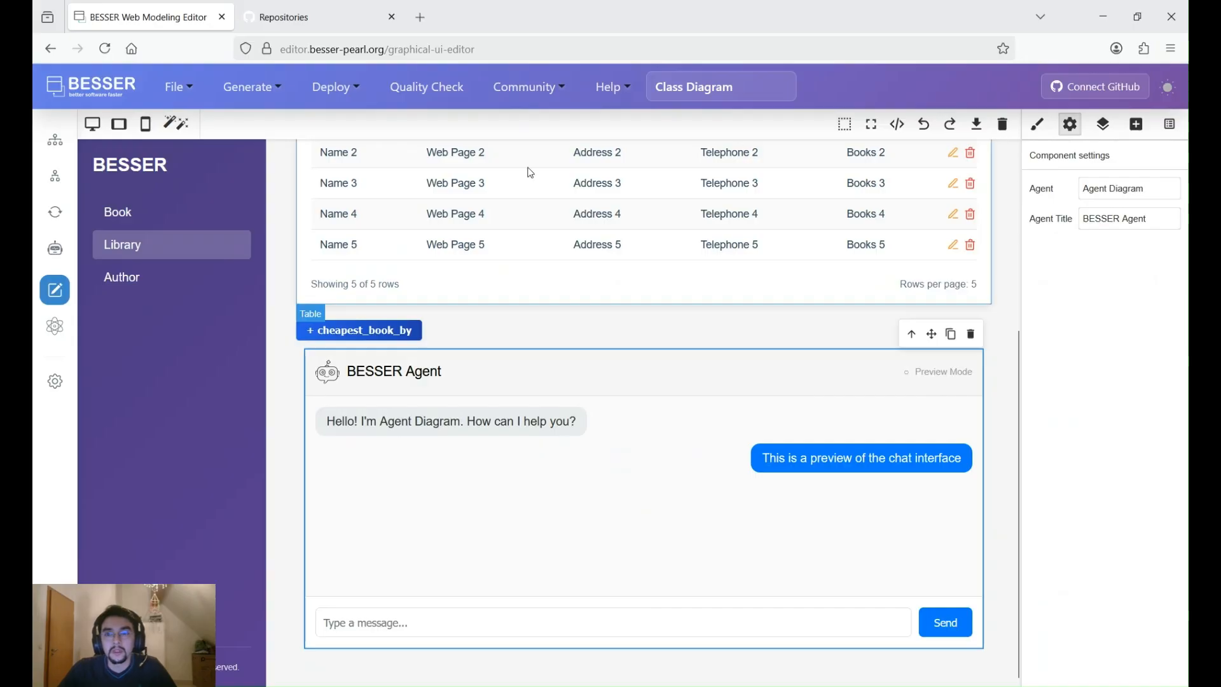
- Connect the editor to the GitHub account and start publishing the web app to Render
scroll(509, 397, up, 4)
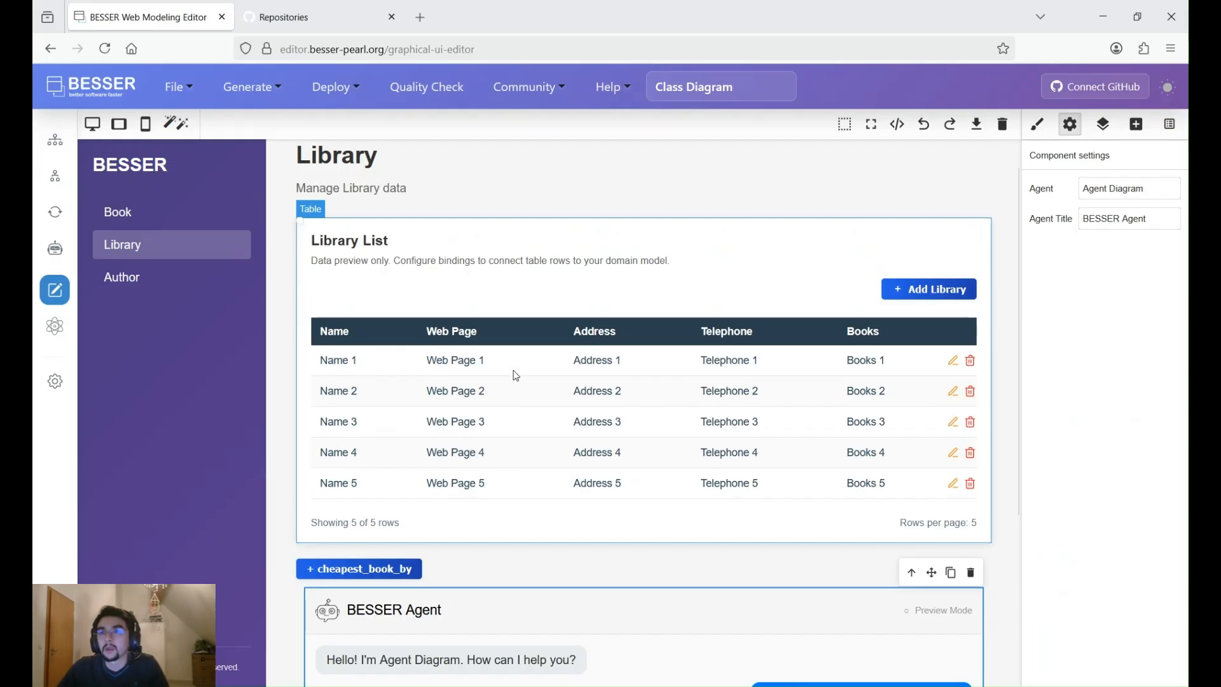
click(1082, 89)
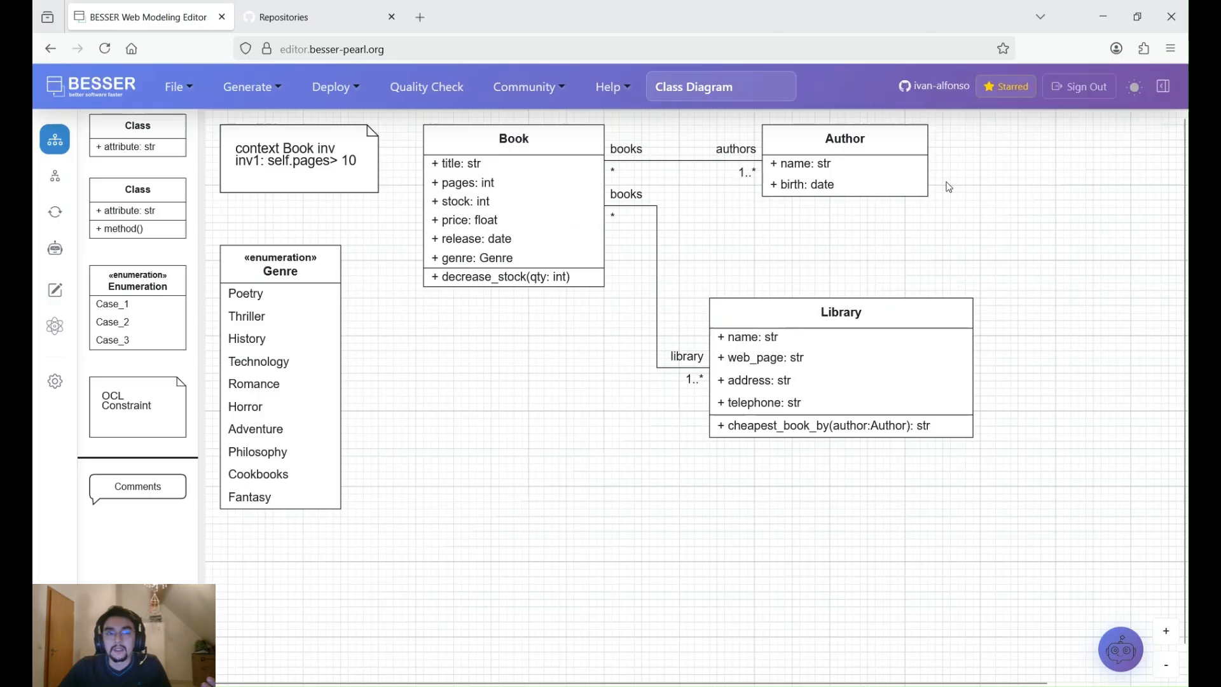
click(350, 94)
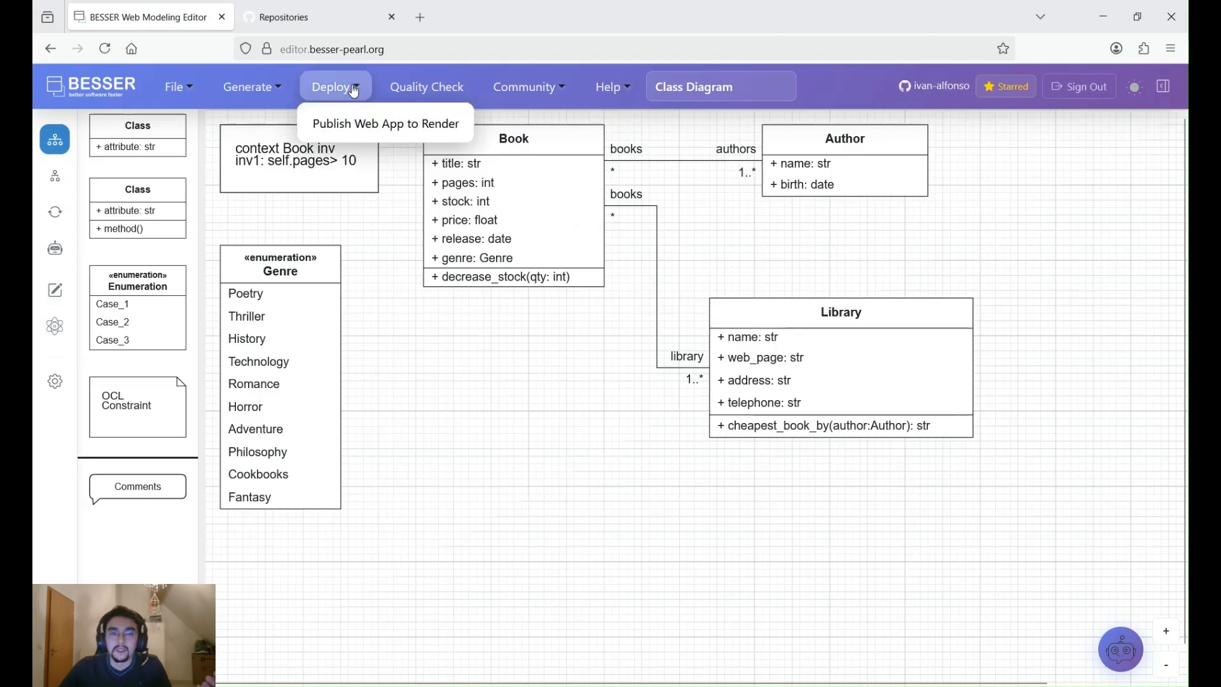
click(354, 125)
- Set the repository name to my-app and create and publish the public repository
drag(407, 262, 324, 260)
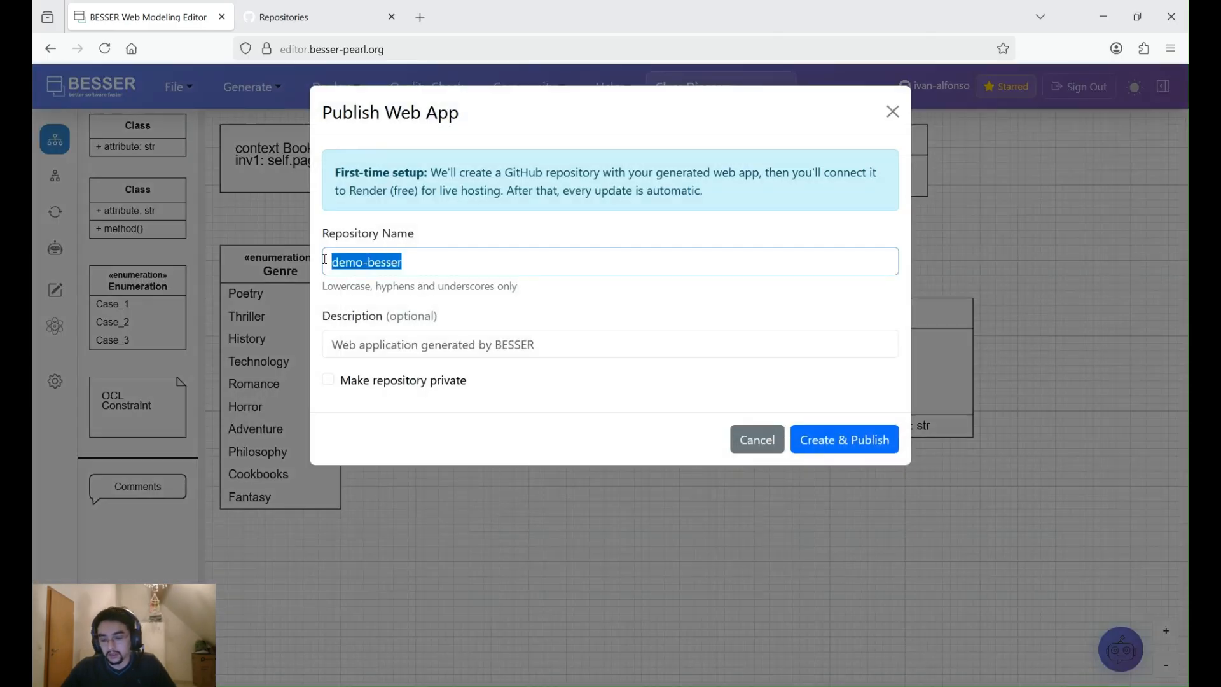
key(Right)
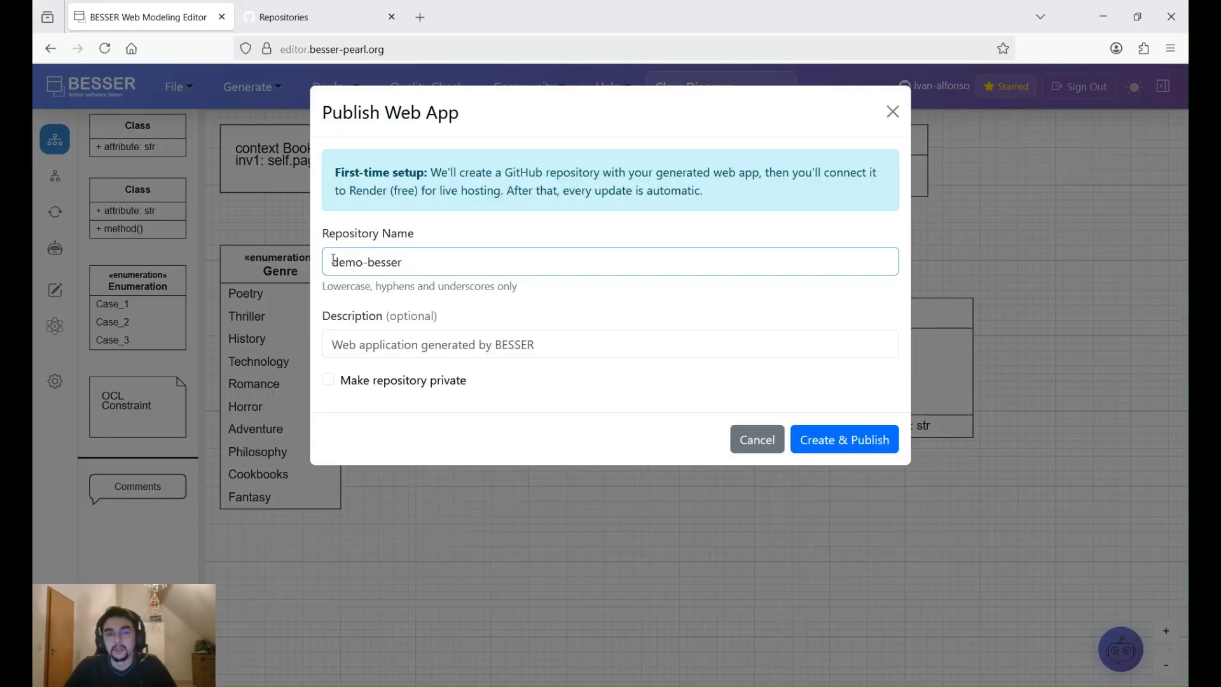
key(BackSpace)
key(BackSpace)
key(BackSpace)
key(BackSpace)
key(BackSpace)
key(BackSpace)
key(BackSpace)
key(BackSpace)
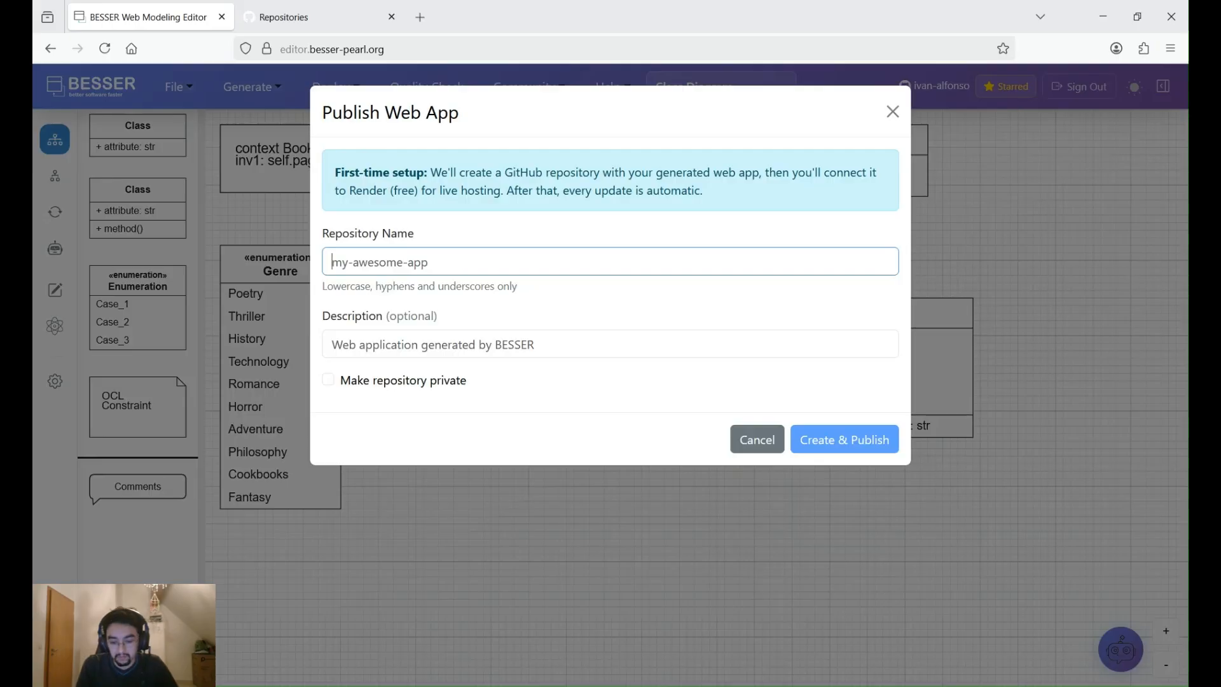
text(my)
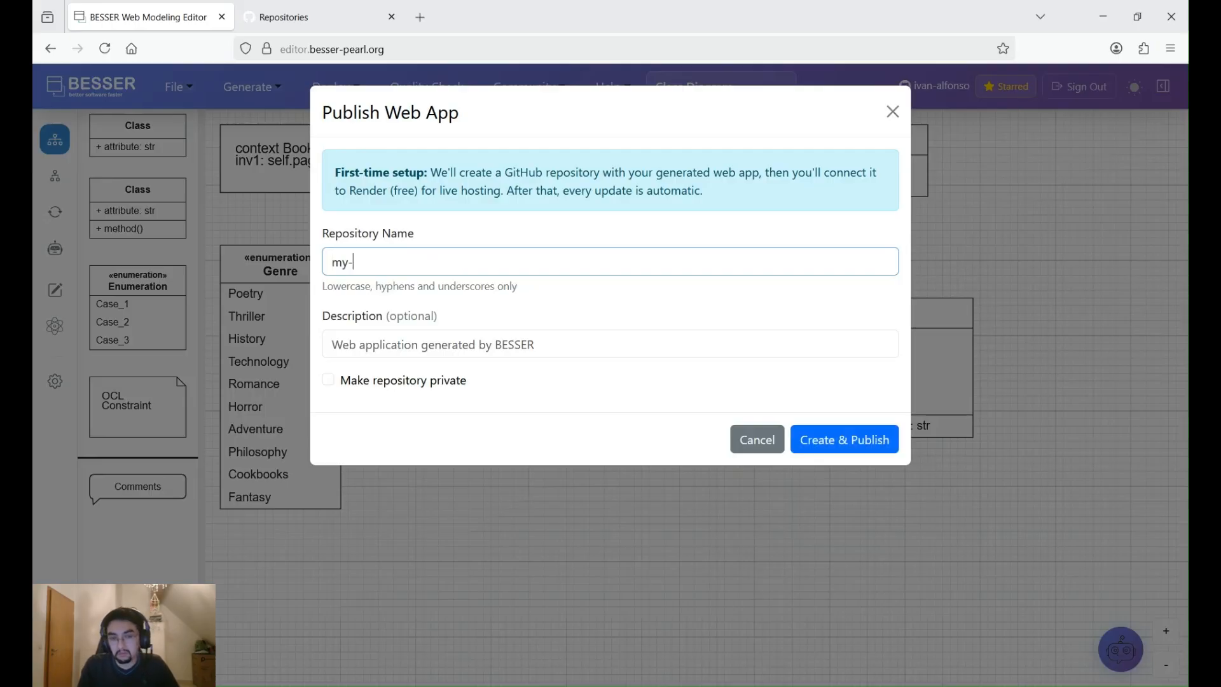
text(-app)
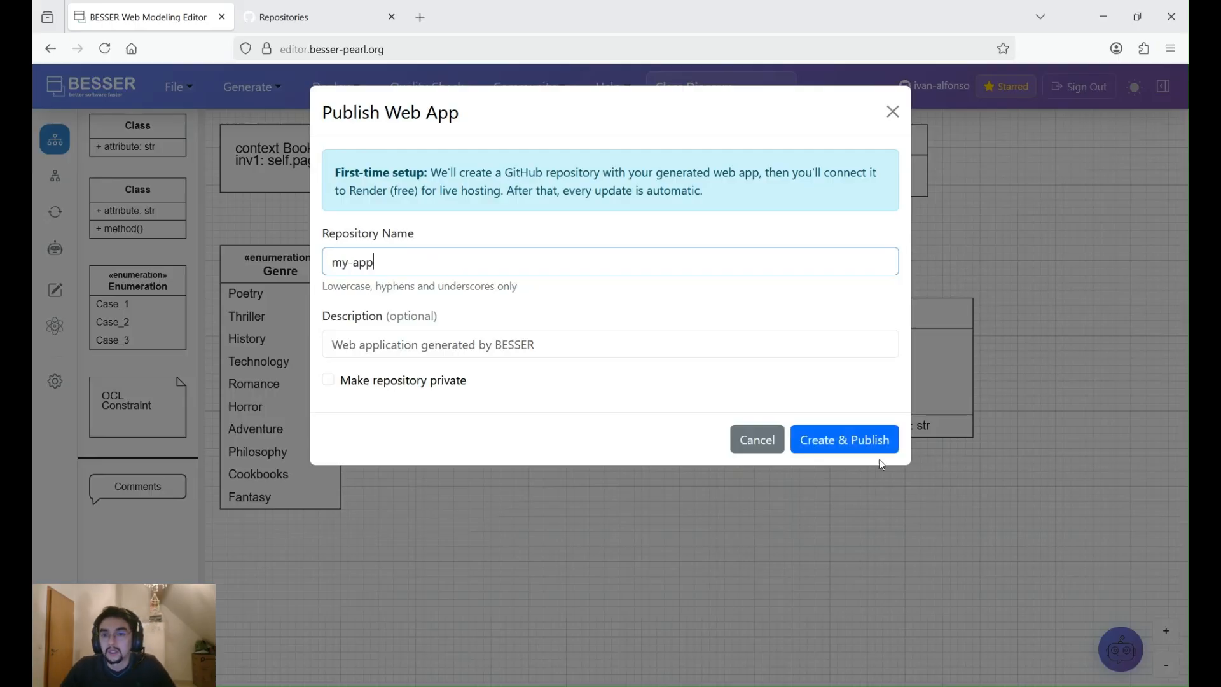
click(863, 444)
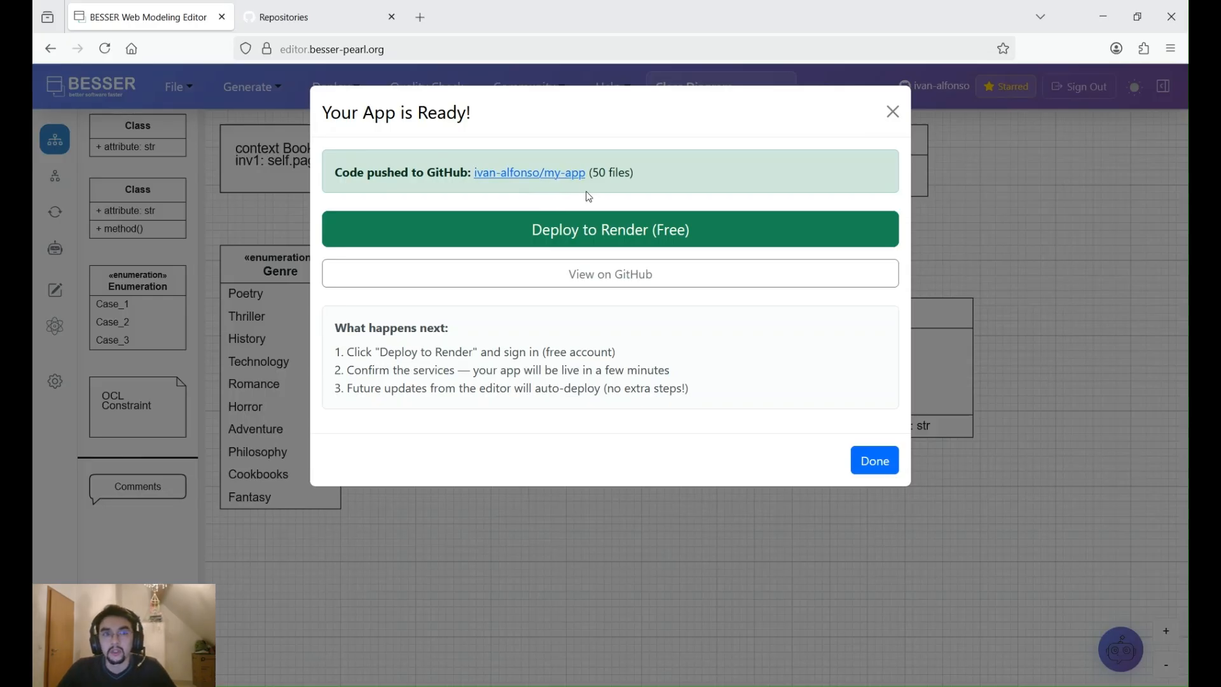
- Open the pushed my-app repository on GitHub and examine its README and its frontend, backend and agent folders
click(559, 172)
click(342, 24)
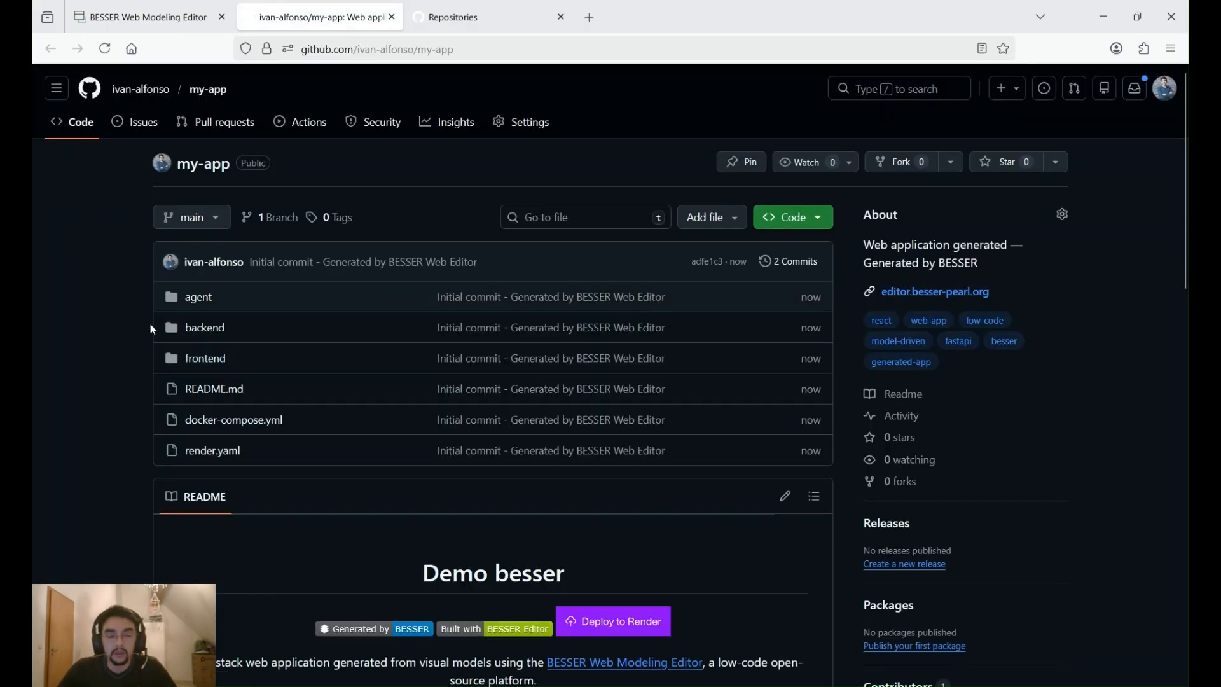
scroll(203, 416, down, 2)
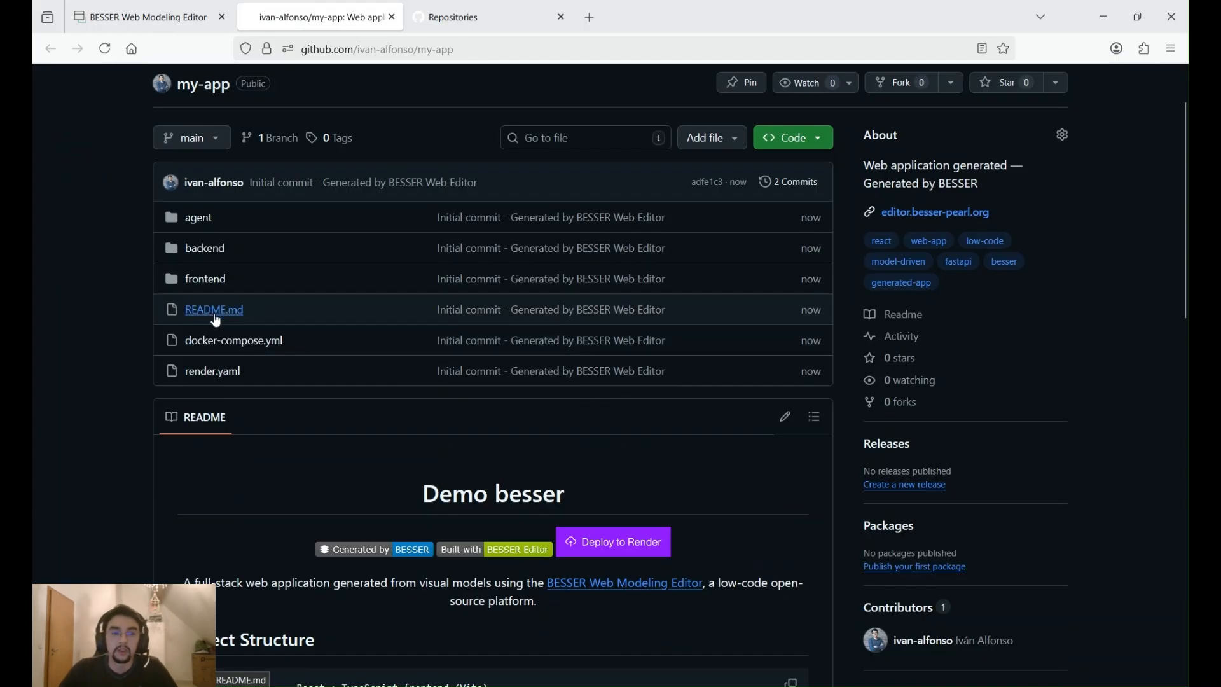
scroll(131, 308, up, 2)
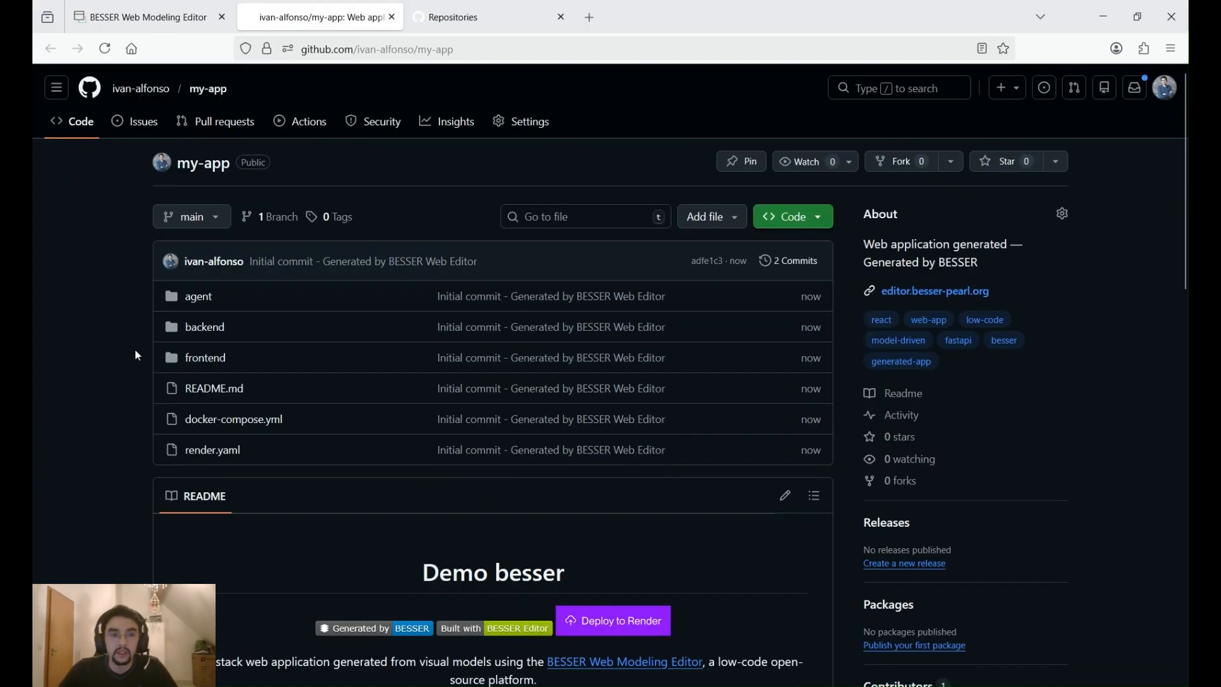
click(192, 358)
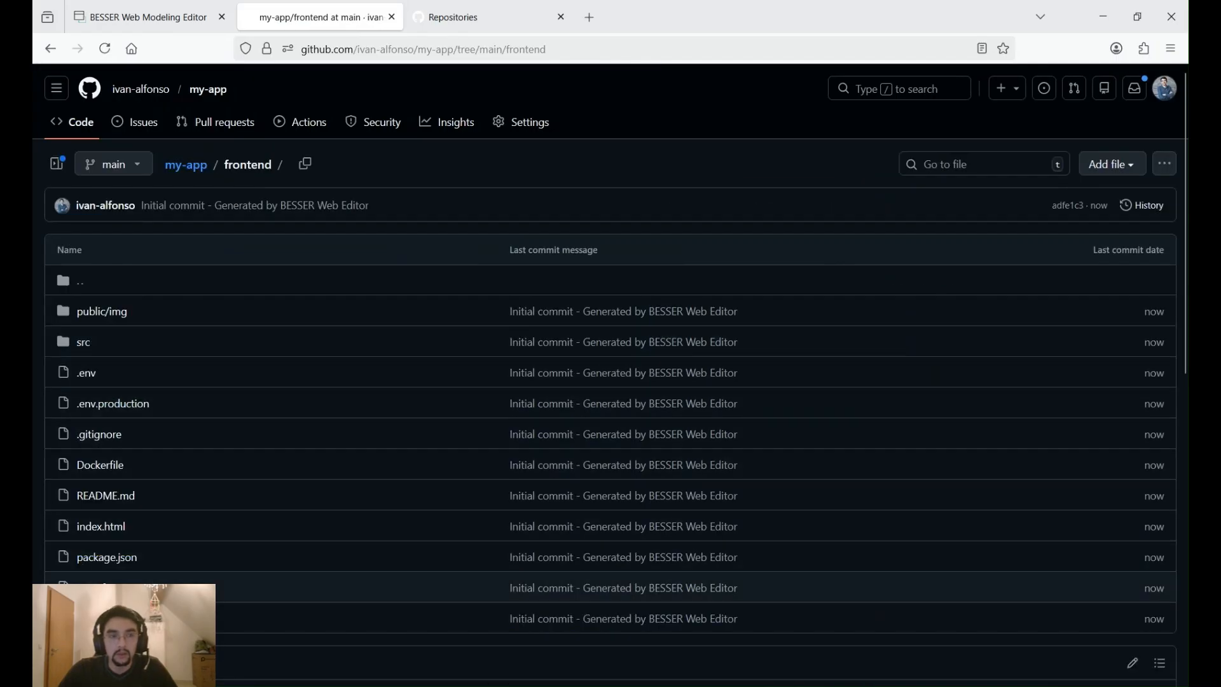
click(50, 49)
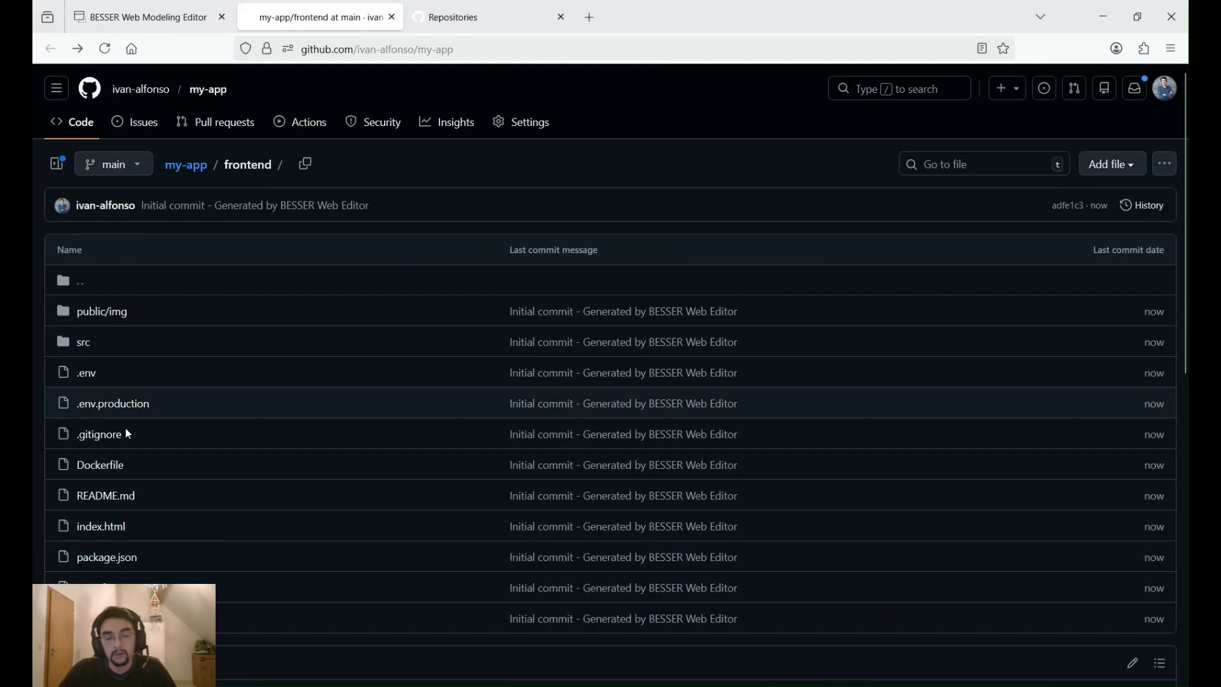
click(200, 327)
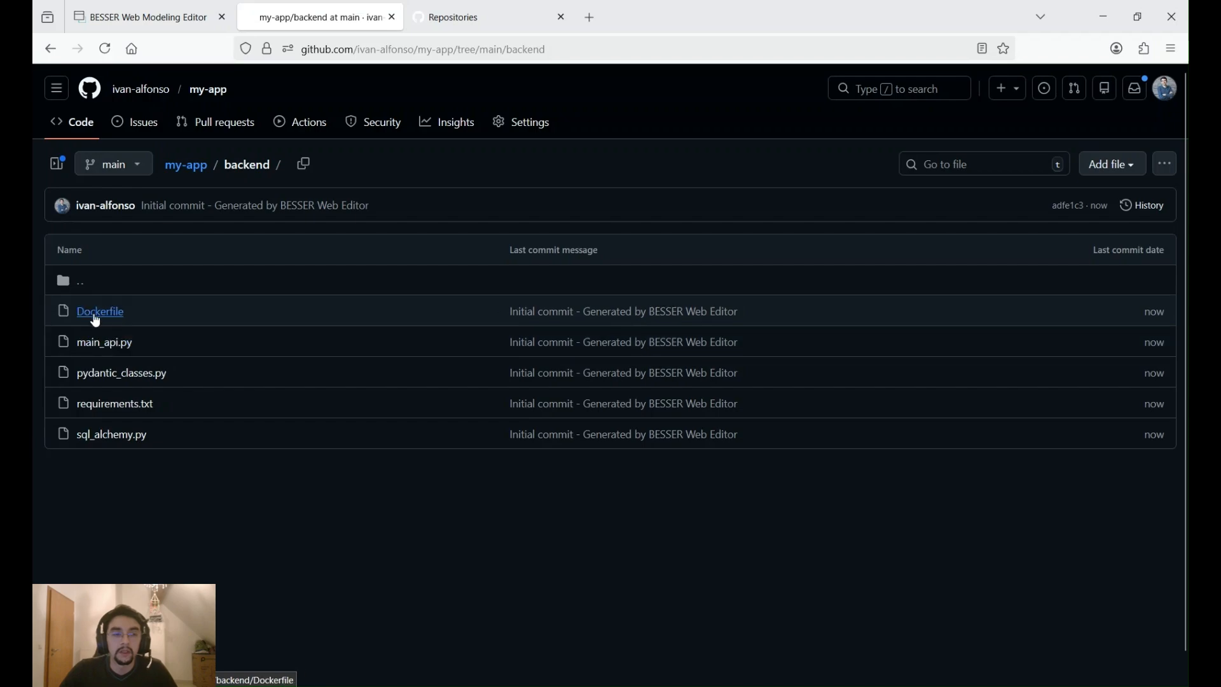
click(50, 48)
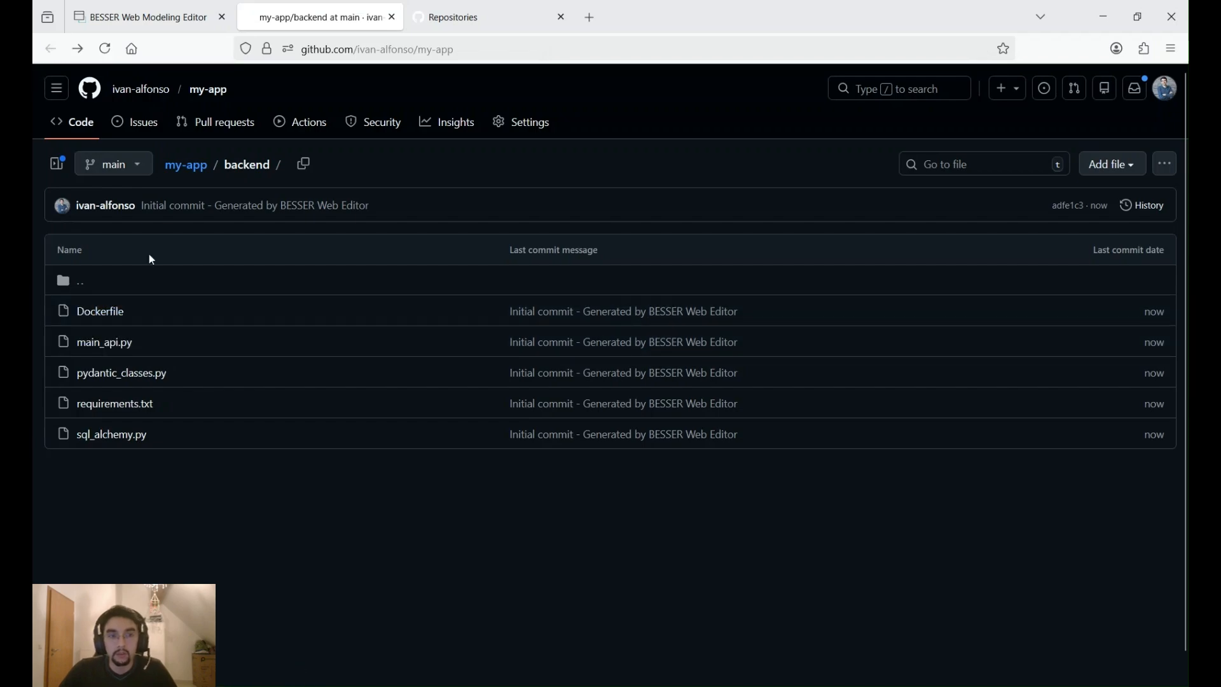
click(198, 298)
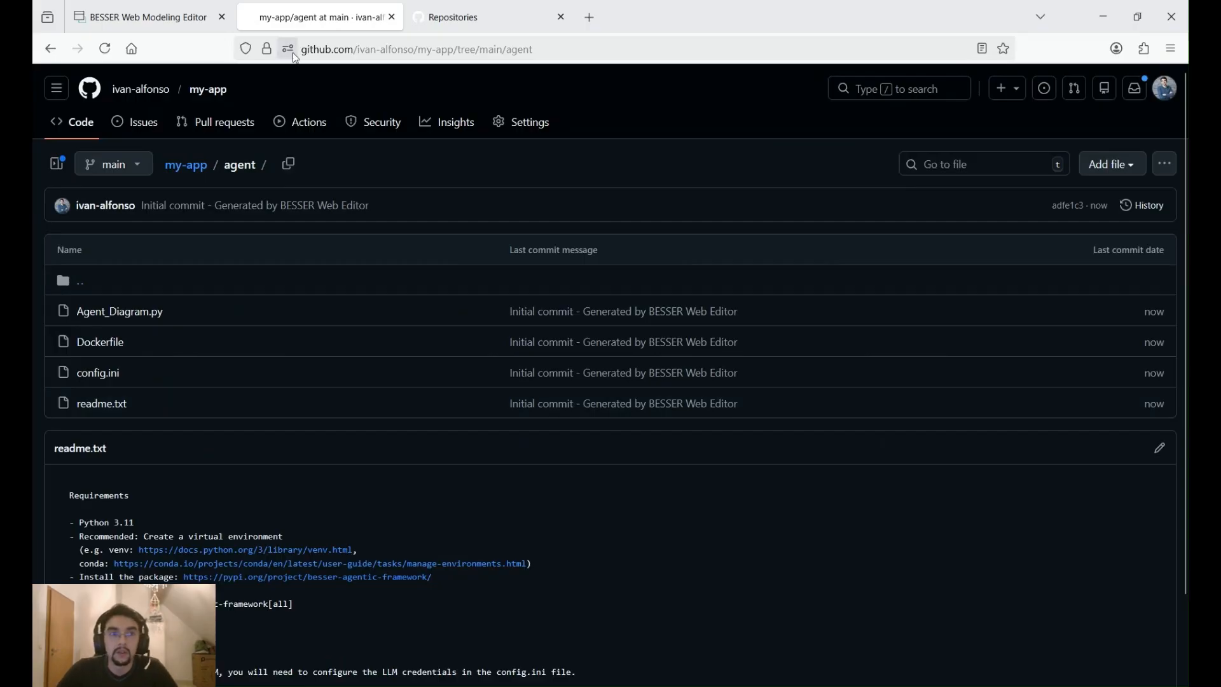
- Return to the BESSER editor and deploy my-app to Render as a Blueprint named DemoLibrary, leaving the API key value empty
click(171, 19)
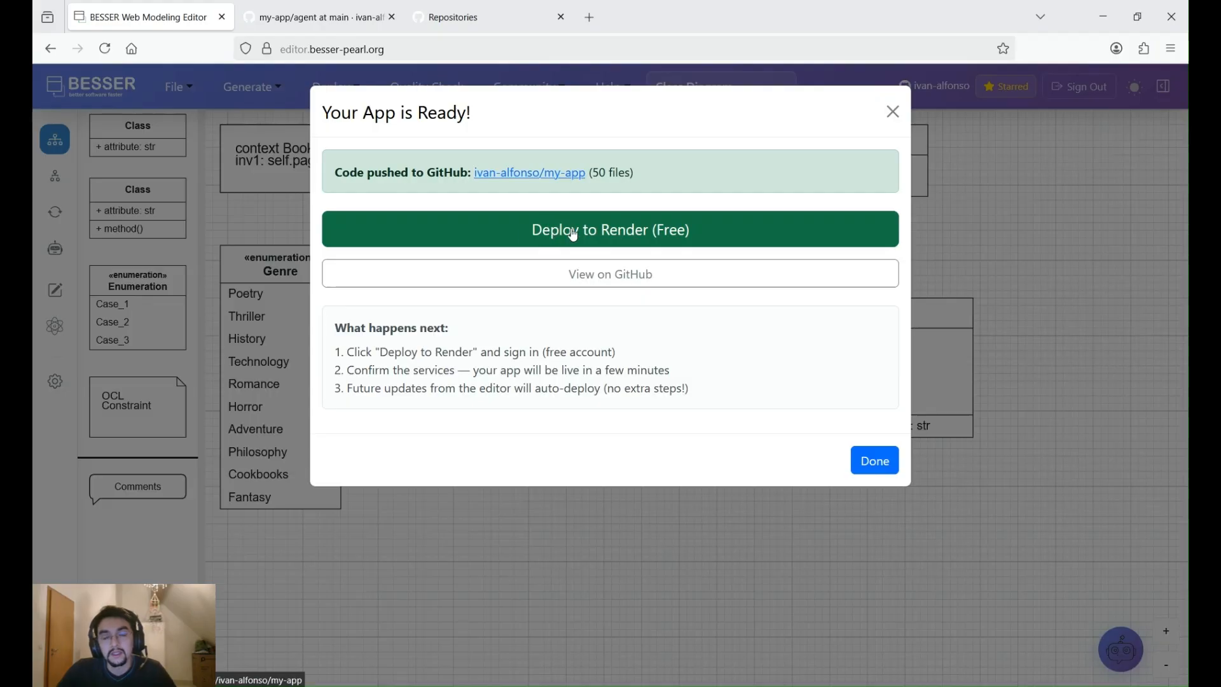
click(527, 233)
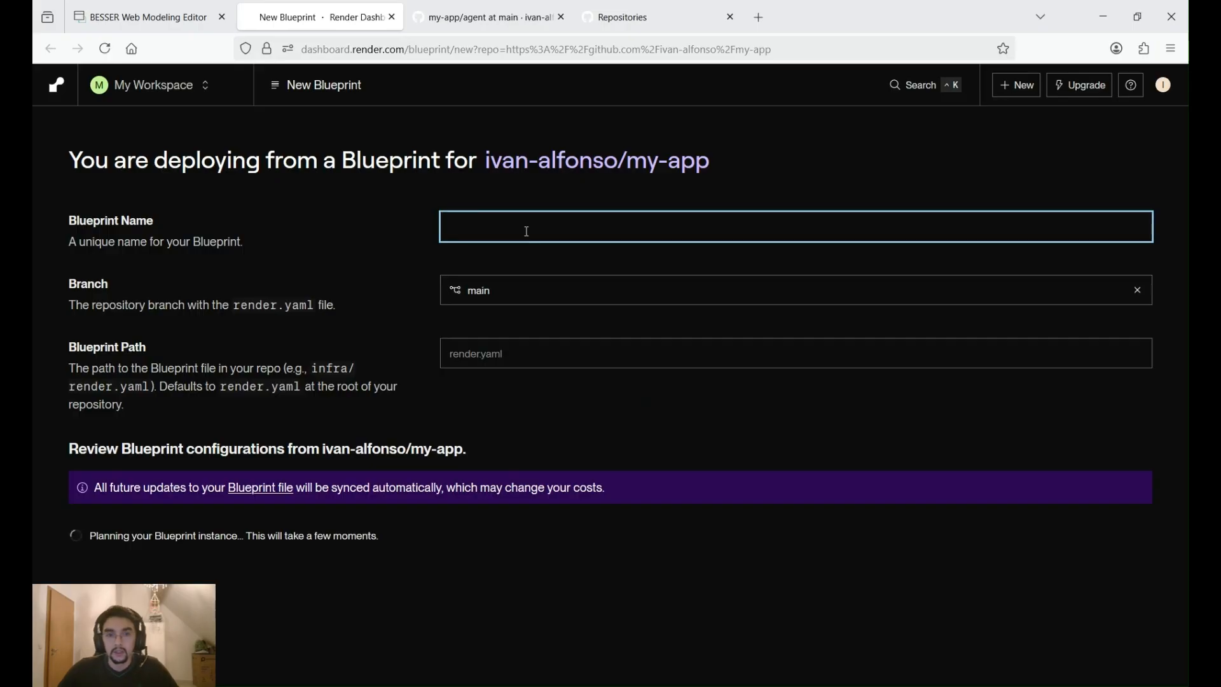
text(DemoL)
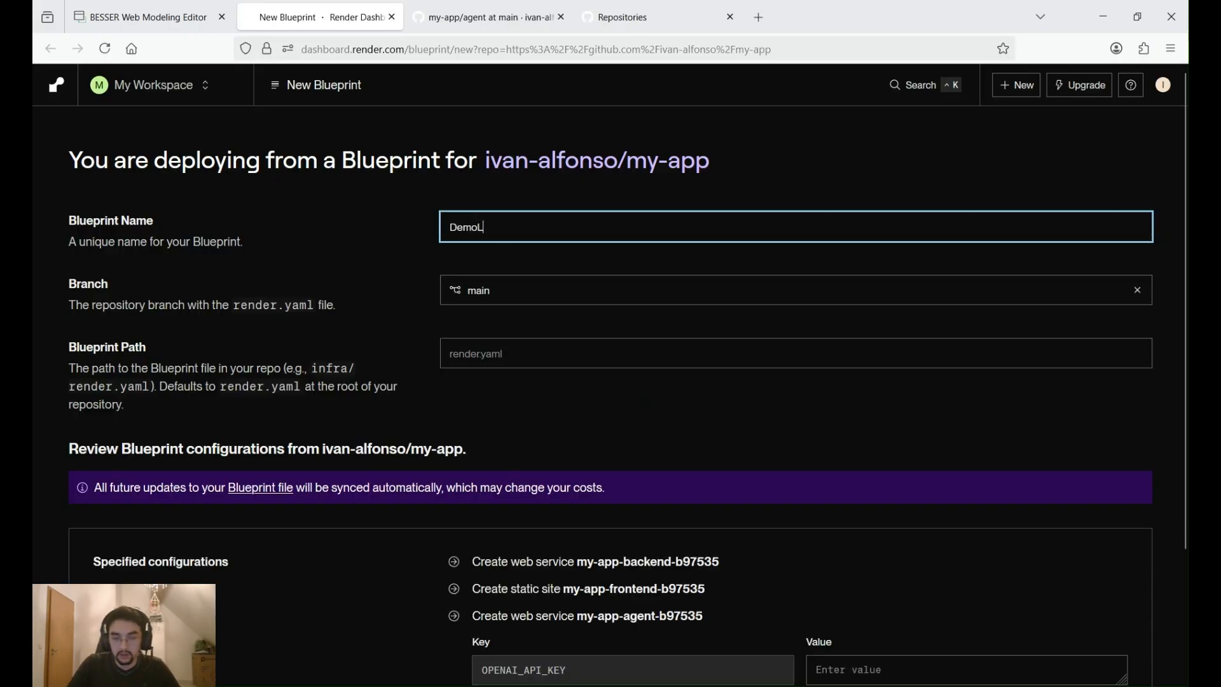
text(ibrary)
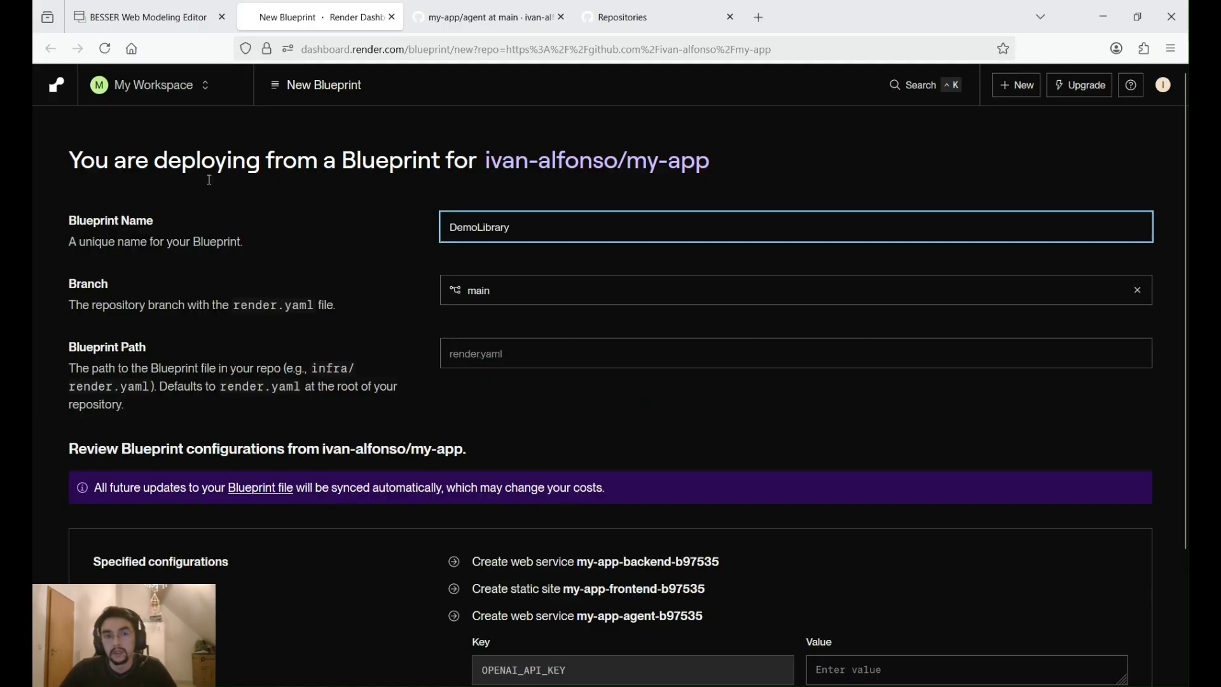
scroll(274, 396, down, 3)
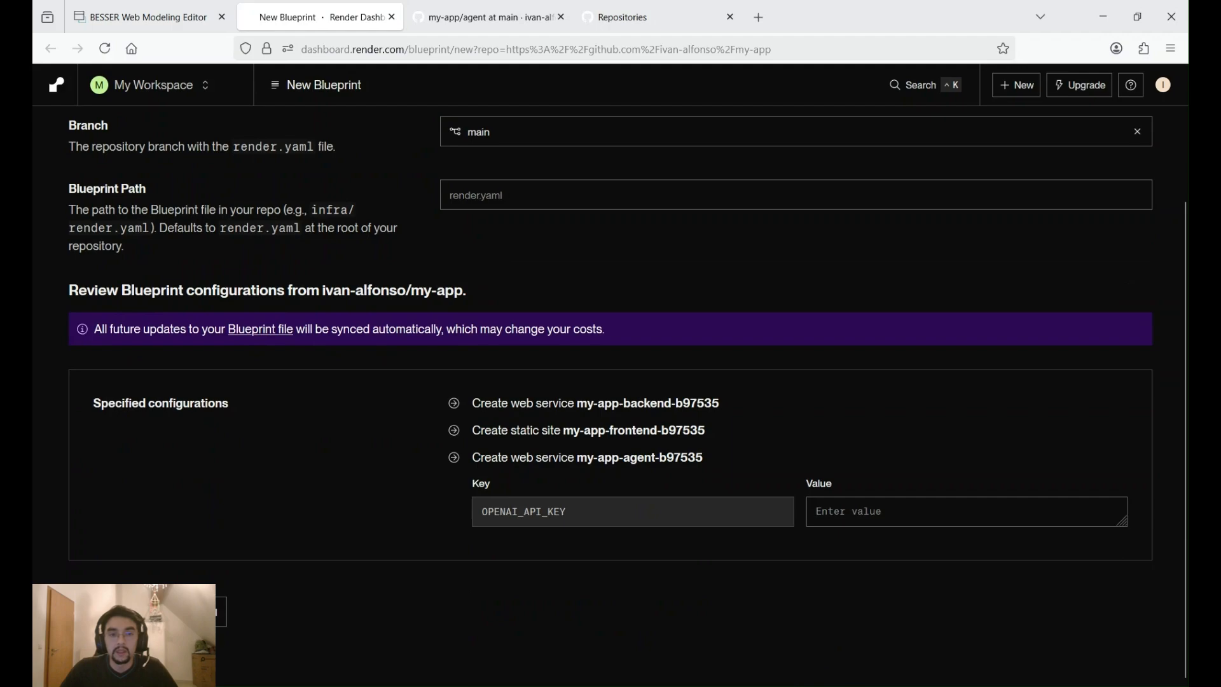
click(119, 611)
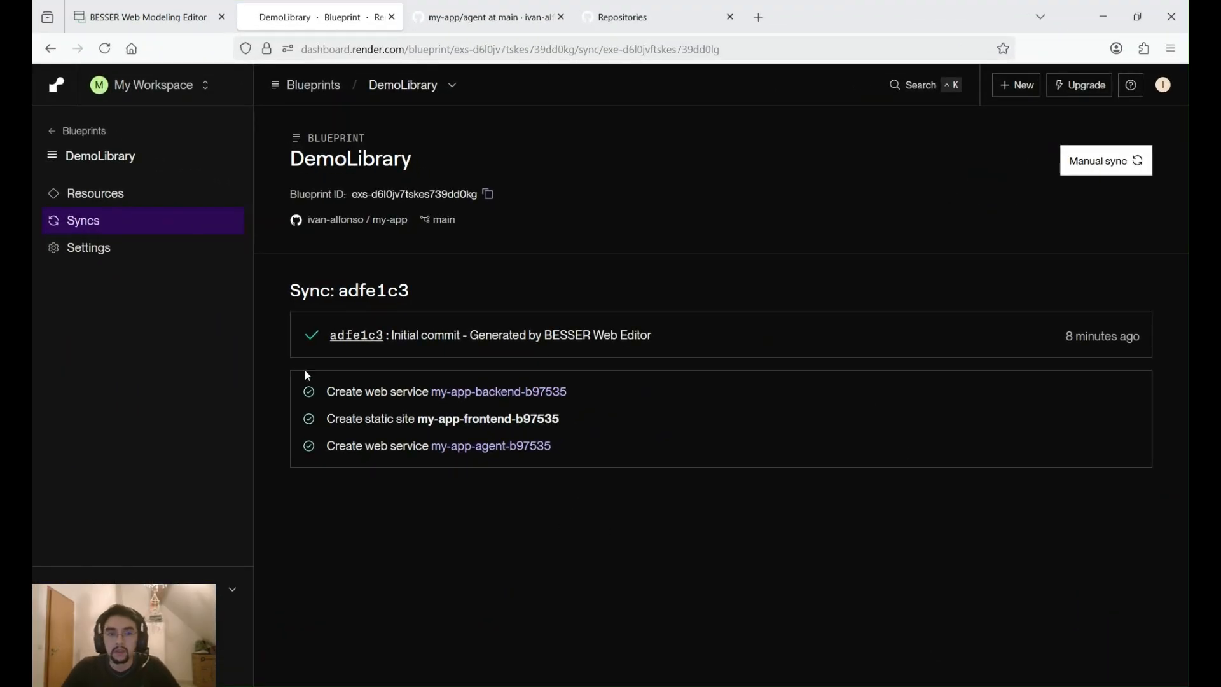
- Open the live site of the DemoLibrary frontend resource and check its Library page with the embedded agent
click(103, 201)
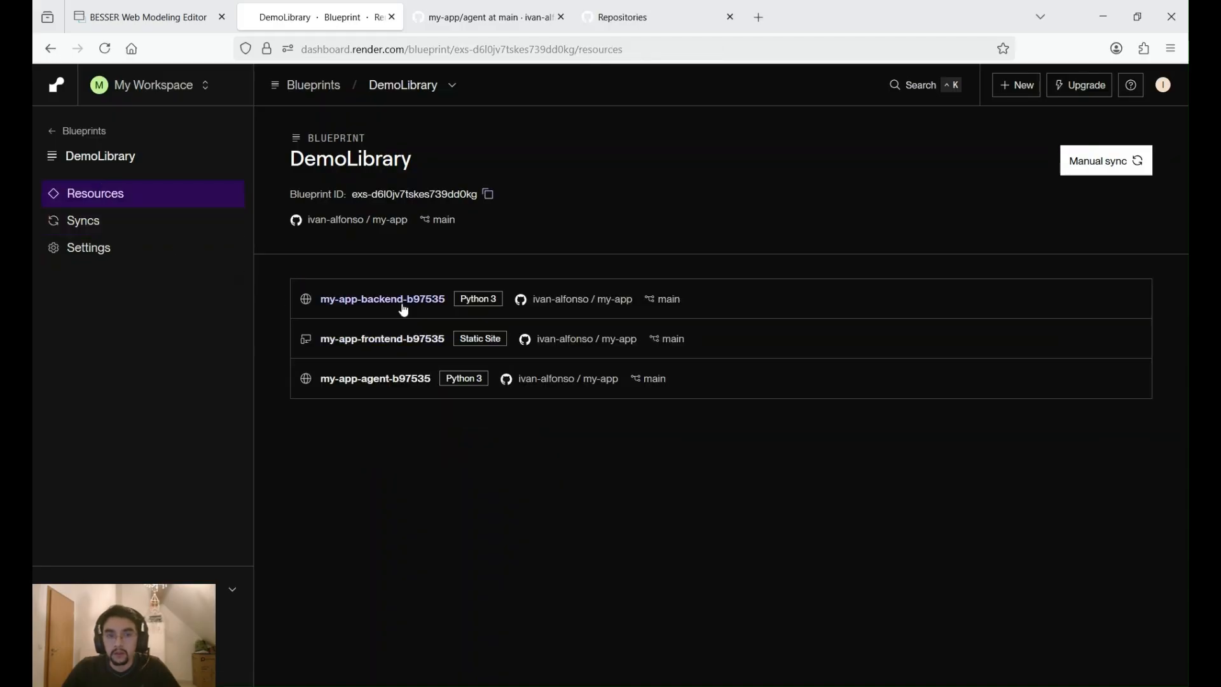
click(386, 340)
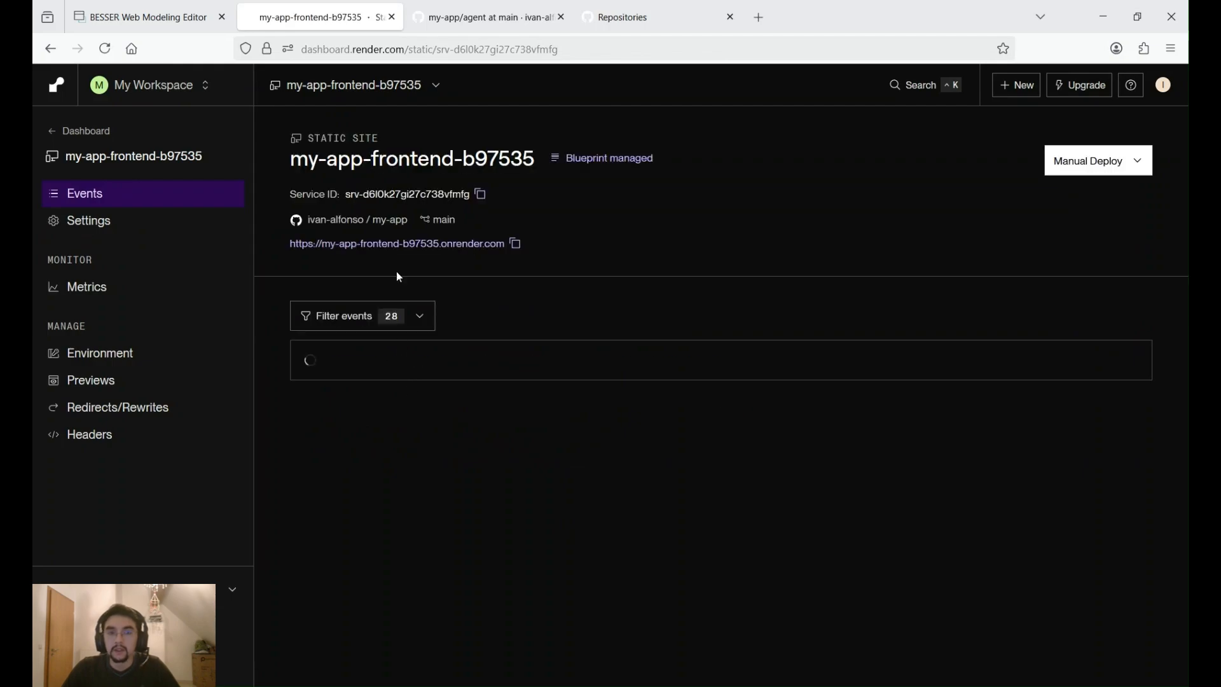
click(436, 245)
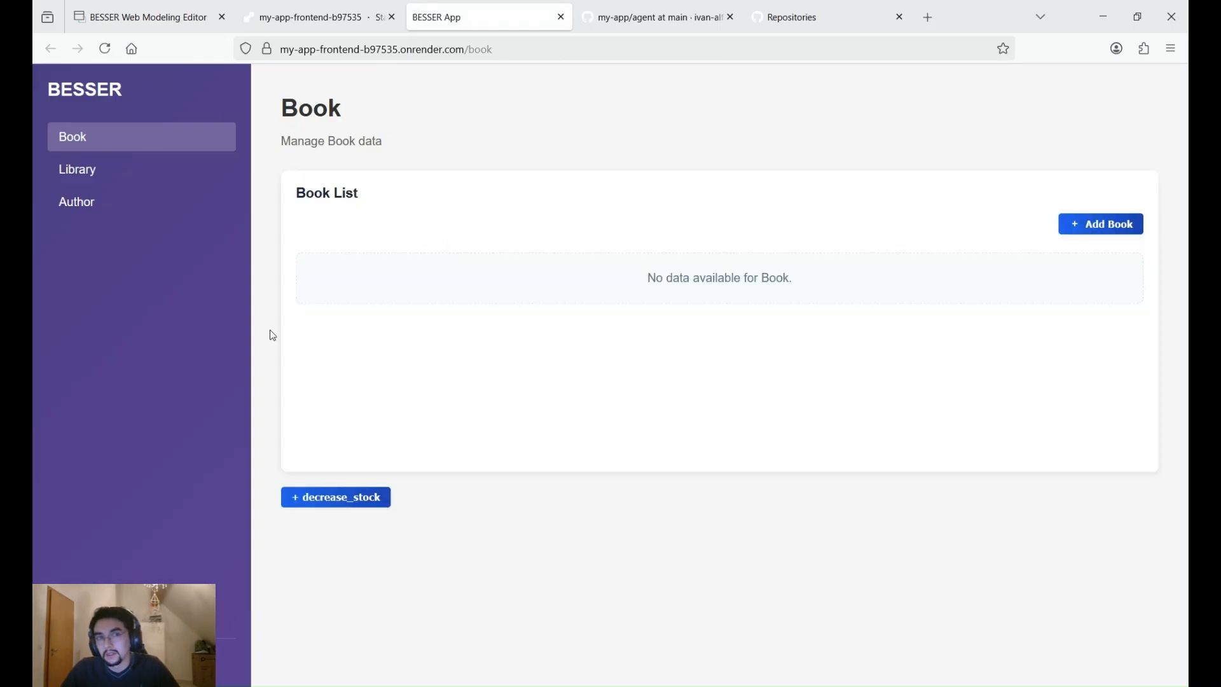
click(86, 180)
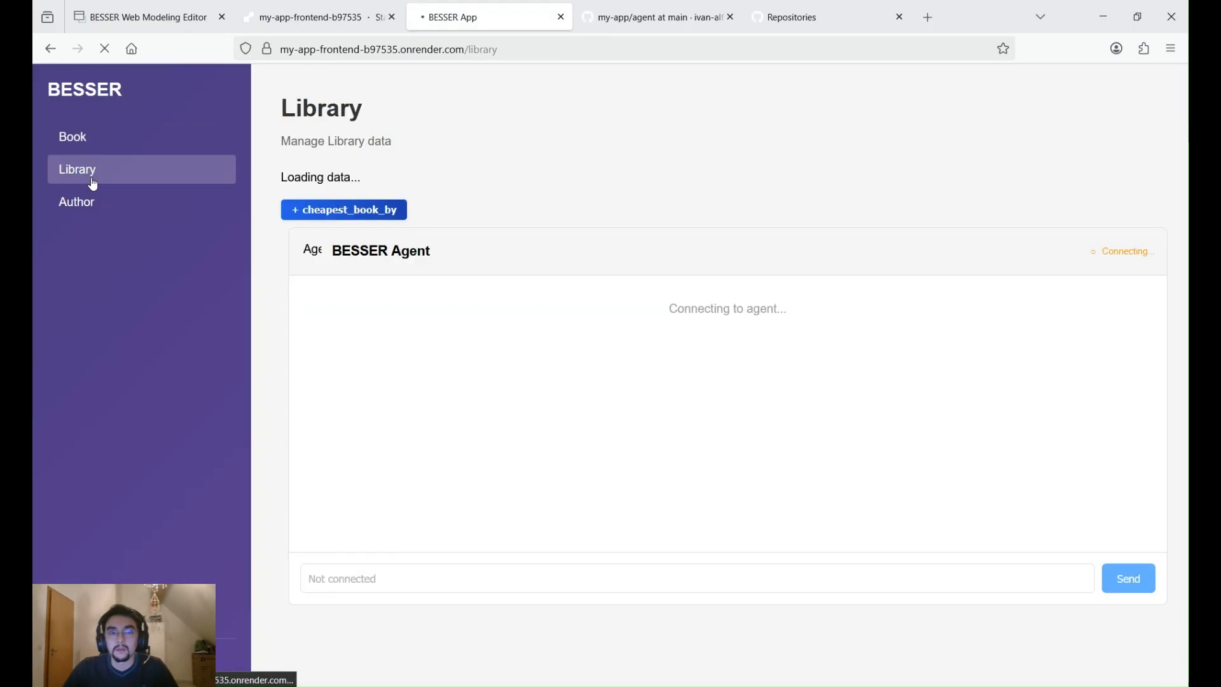
scroll(363, 212, up, 4)
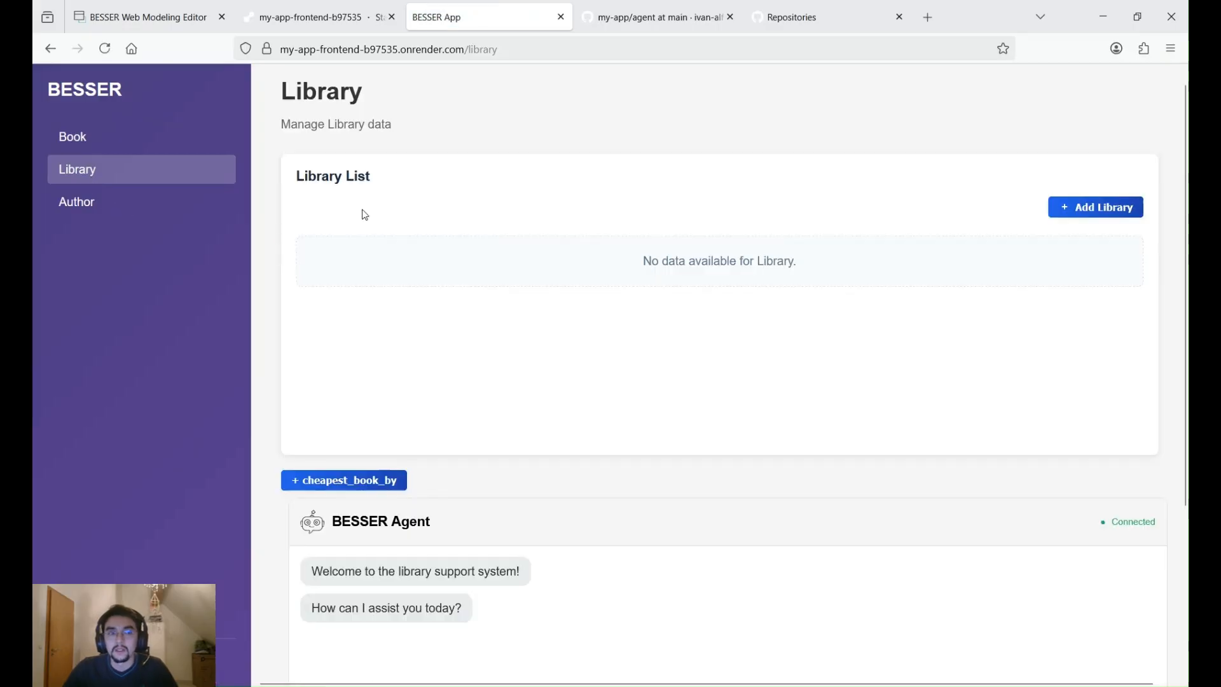
- Add an author on the live site's Author page with a first name and birth date, and save the record
click(75, 210)
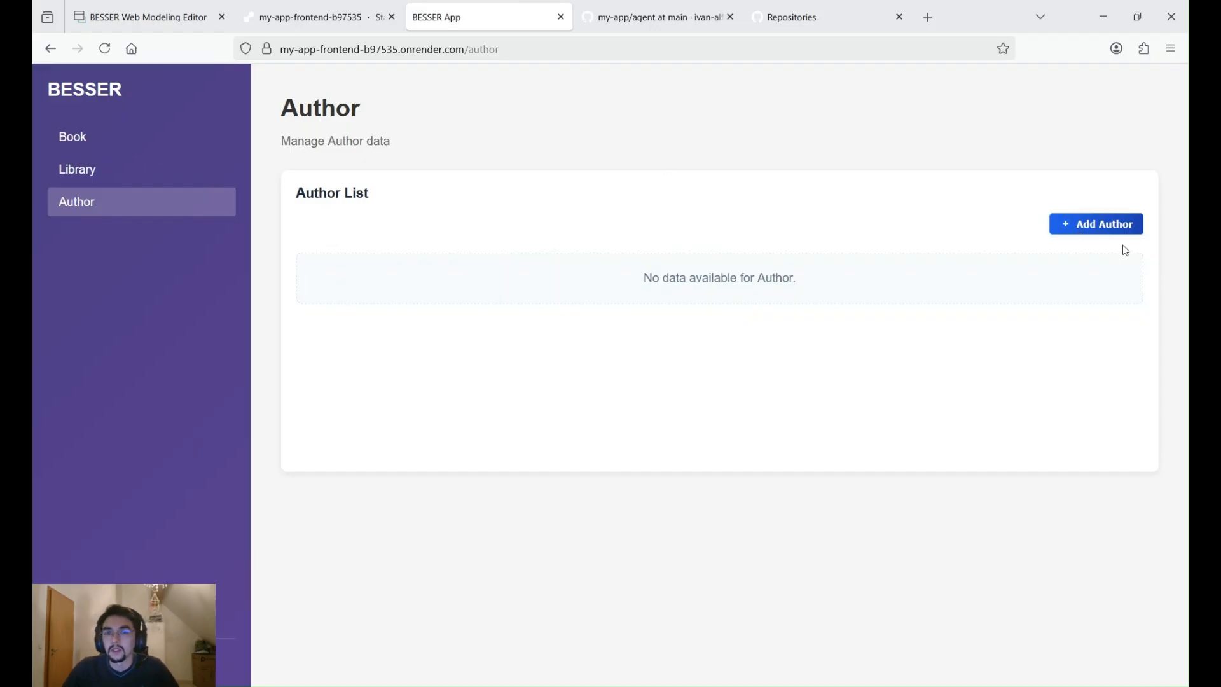
click(1114, 225)
click(539, 322)
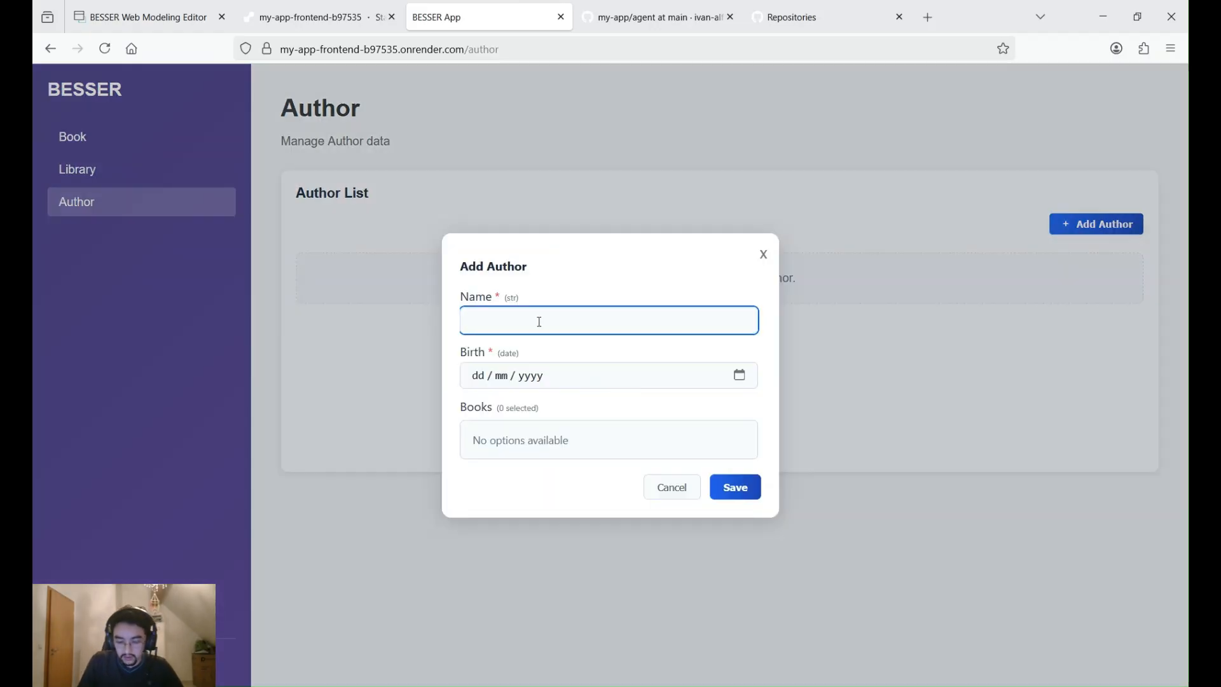
text(Iva)
text(n)
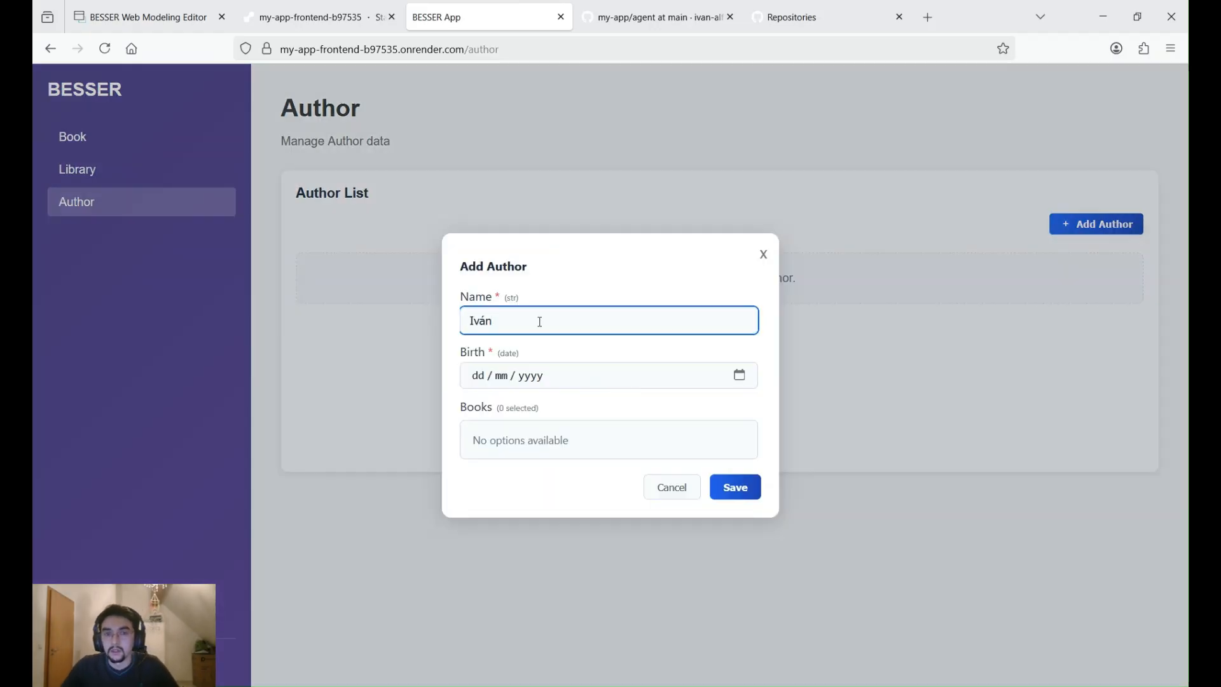
key(Tab)
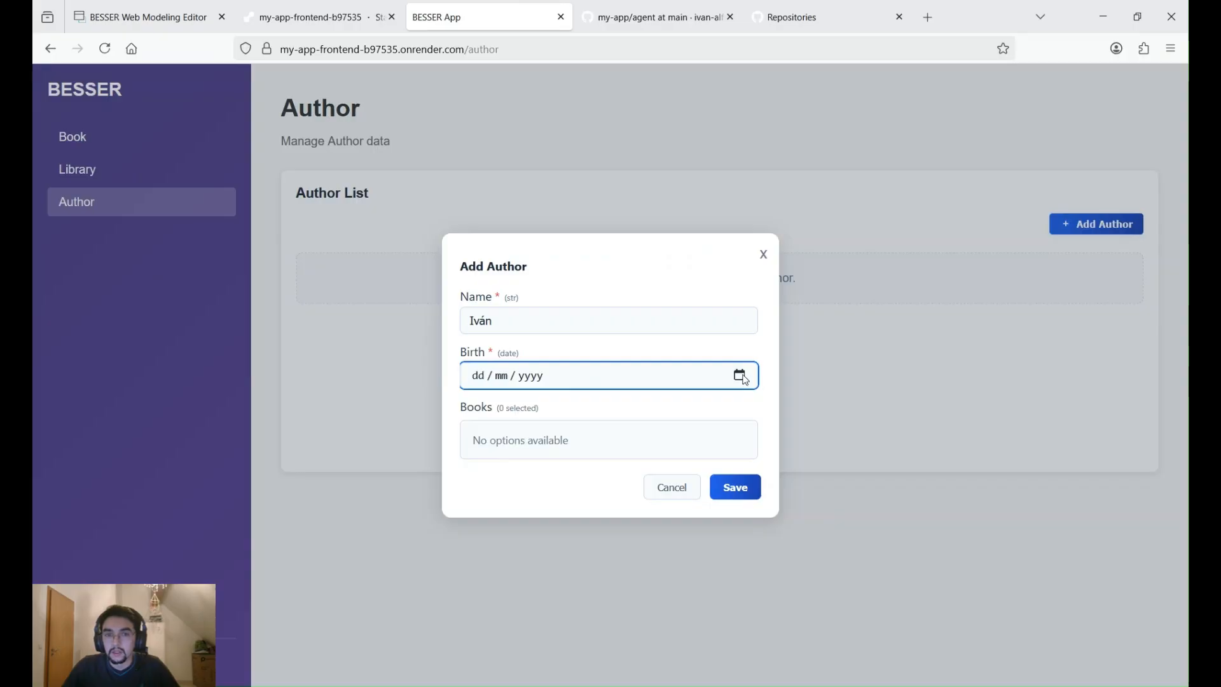
text(04032026)
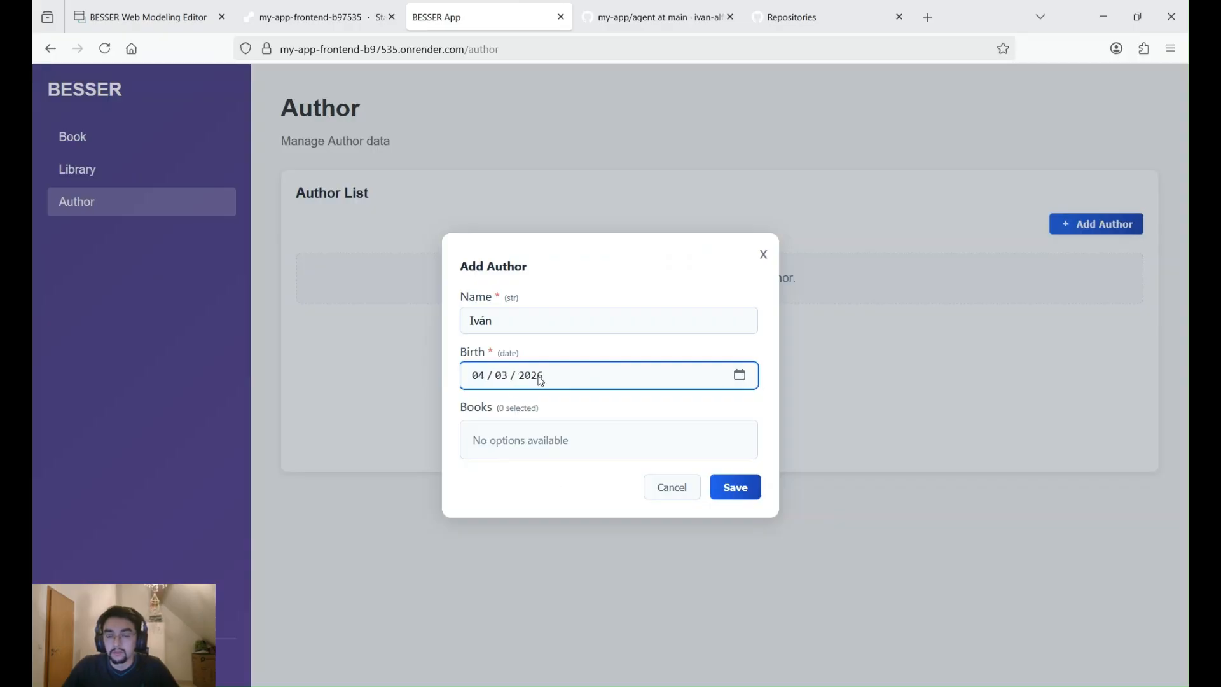
drag(469, 407, 493, 408)
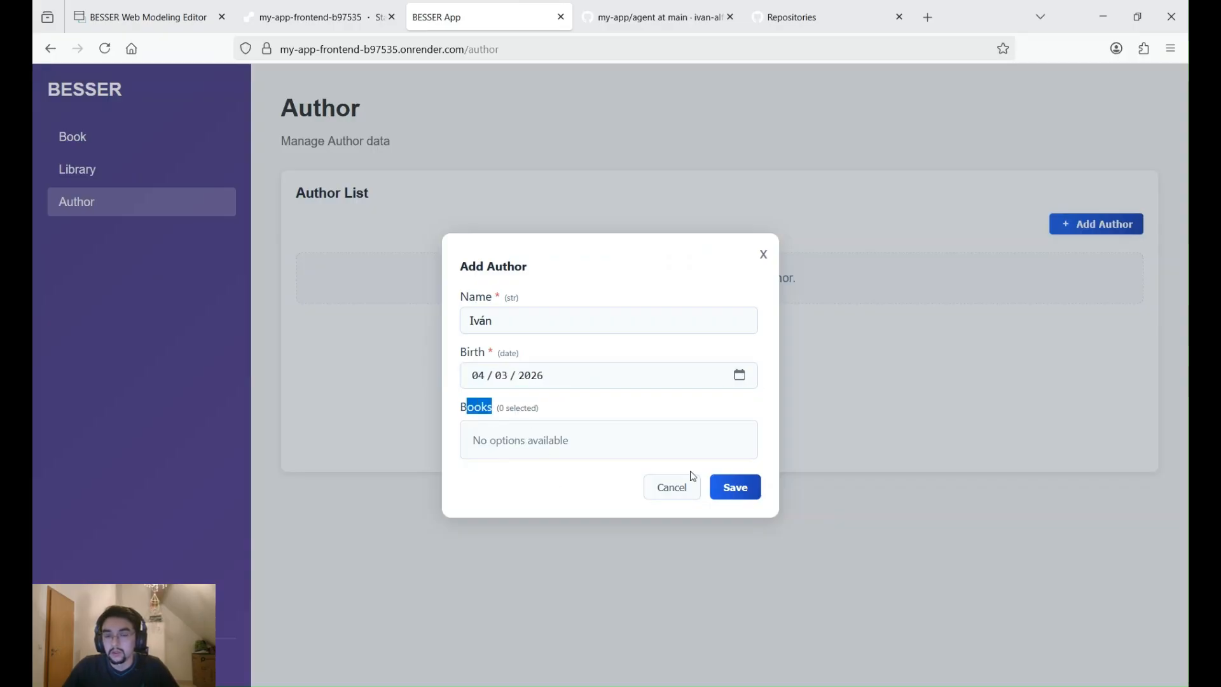
click(736, 488)
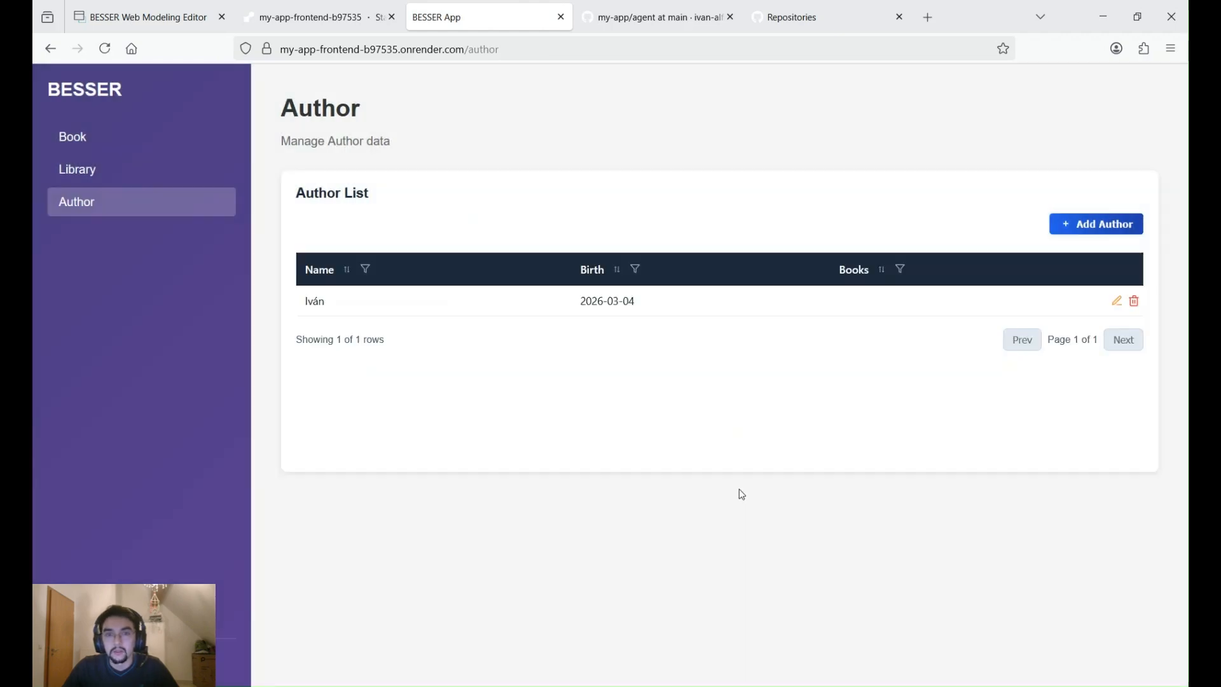
click(86, 173)
scroll(959, 298, down, 1)
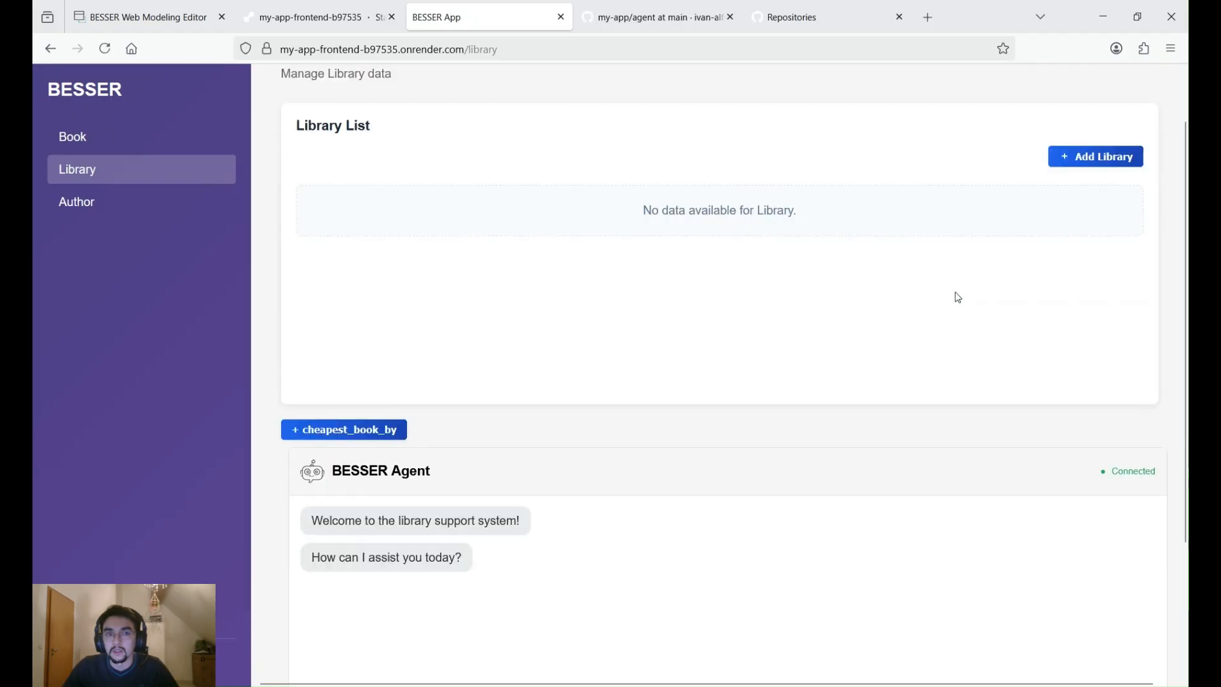
scroll(954, 304, down, 2)
scroll(952, 308, up, 3)
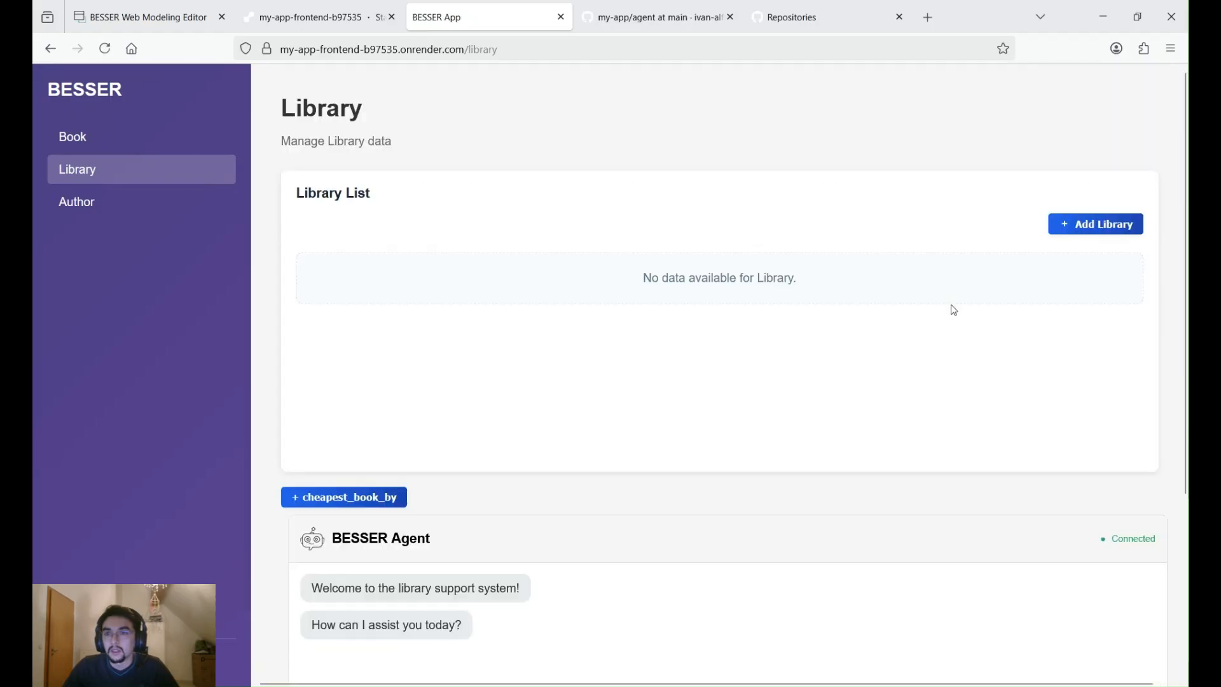
click(1107, 225)
click(533, 265)
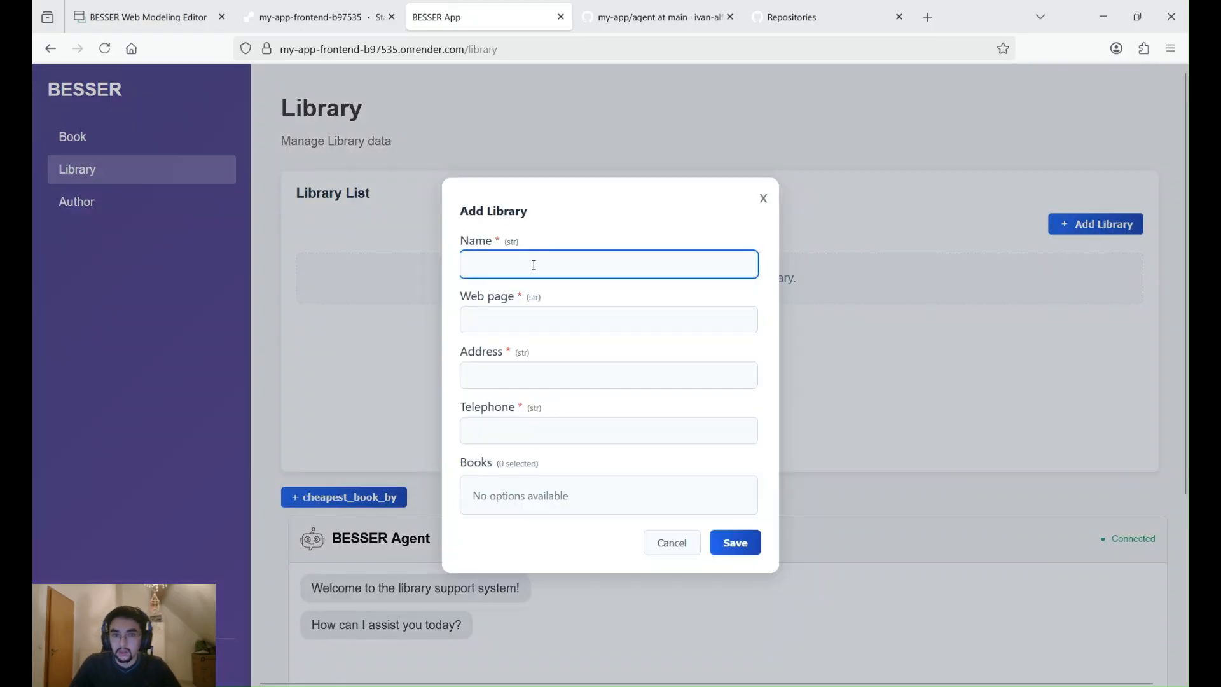
text(Planet)
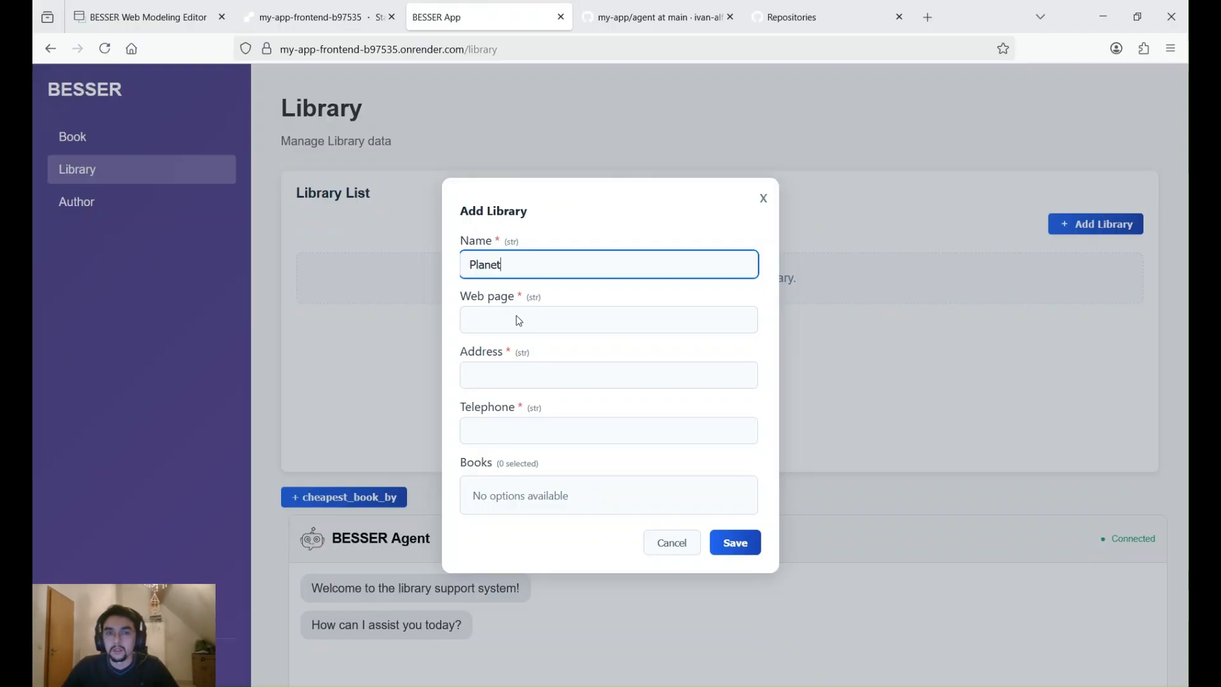
click(521, 326)
text(www.planeta.com)
- Fill in the new library's address and telephone number, and save the record
click(505, 375)
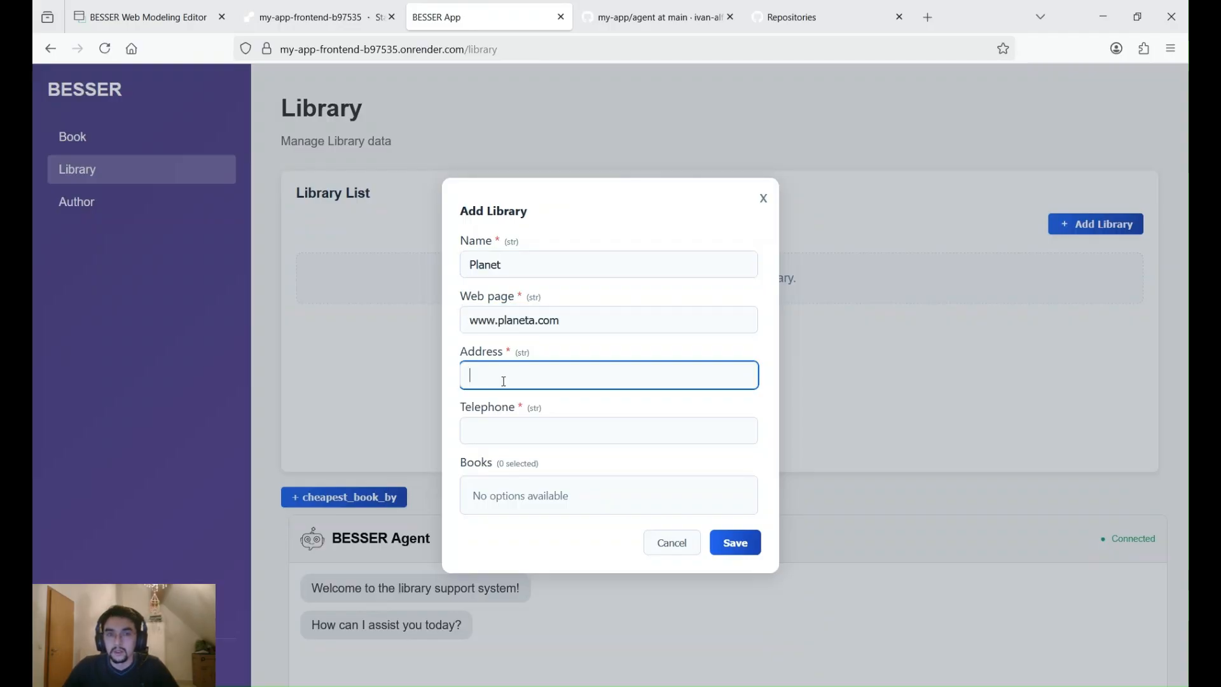
text(rue 123)
click(516, 428)
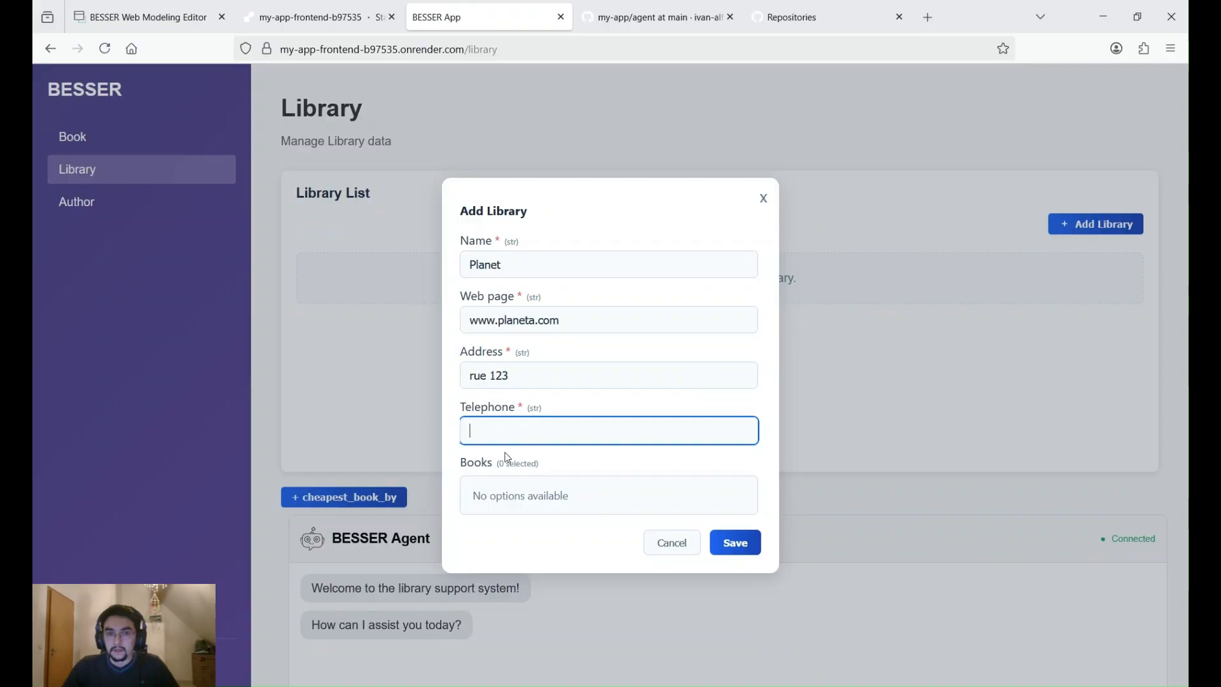
text(224323)
click(747, 540)
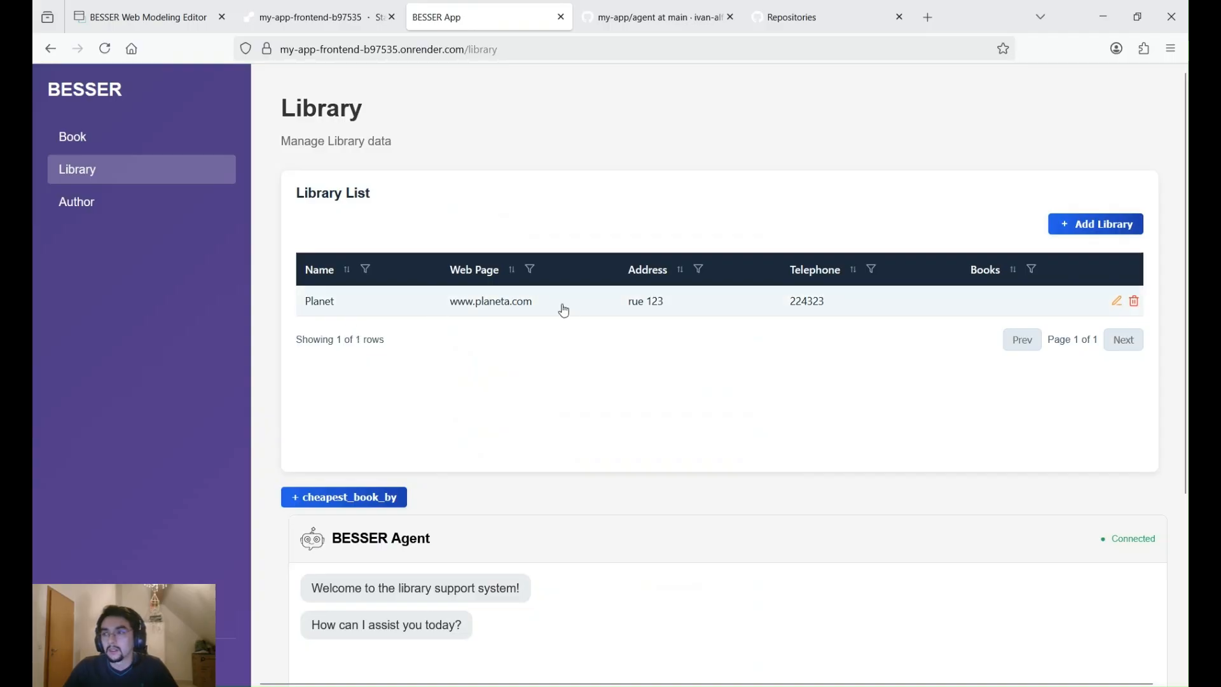
- Start a new book titled "book" with 5 pages, stock 234, price 2344 and release date 04/03/2026
click(81, 138)
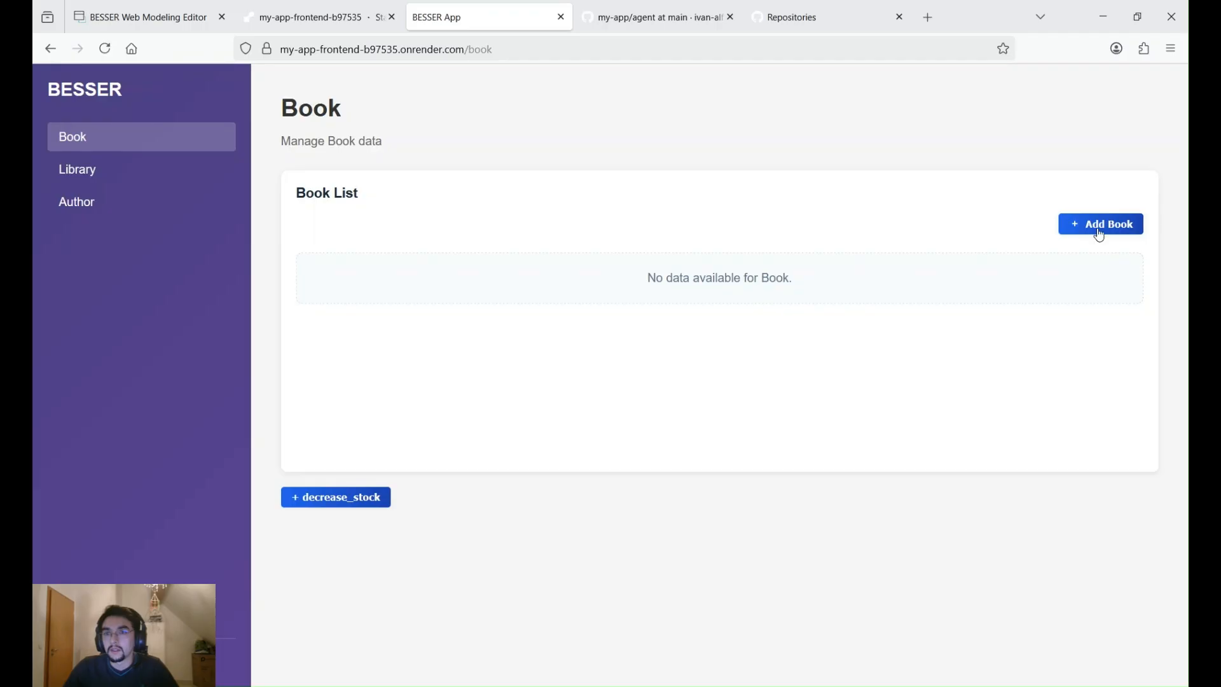
click(1102, 224)
click(537, 216)
text(book)
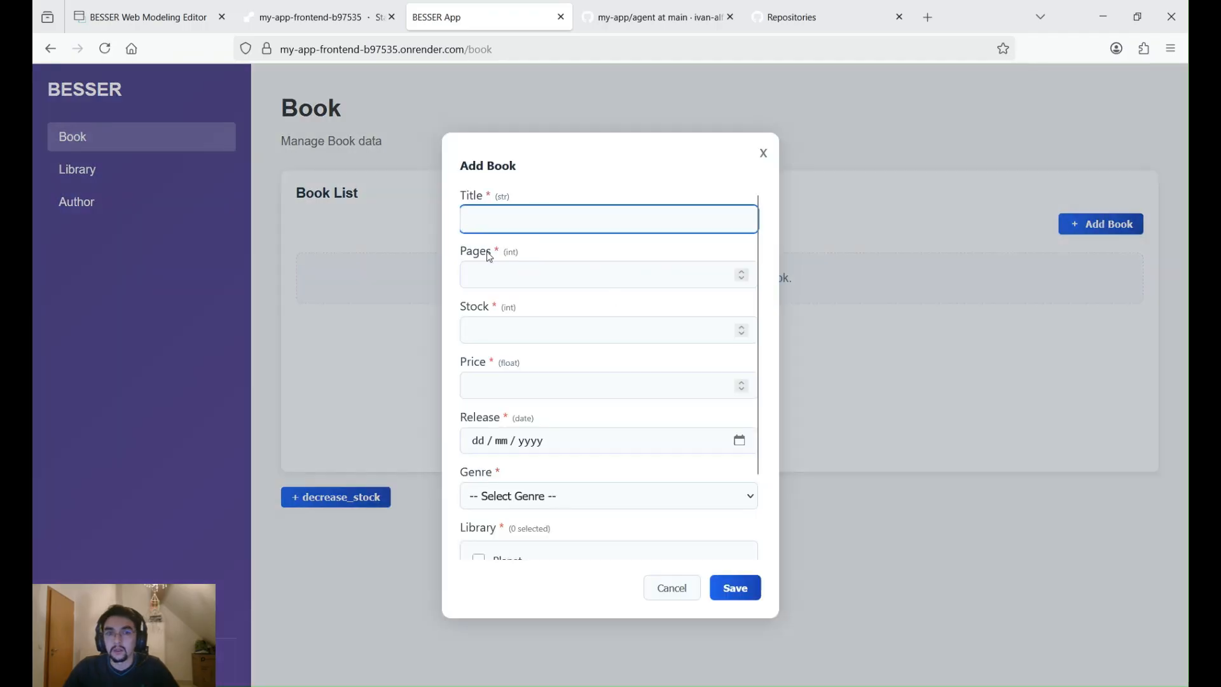
click(506, 268)
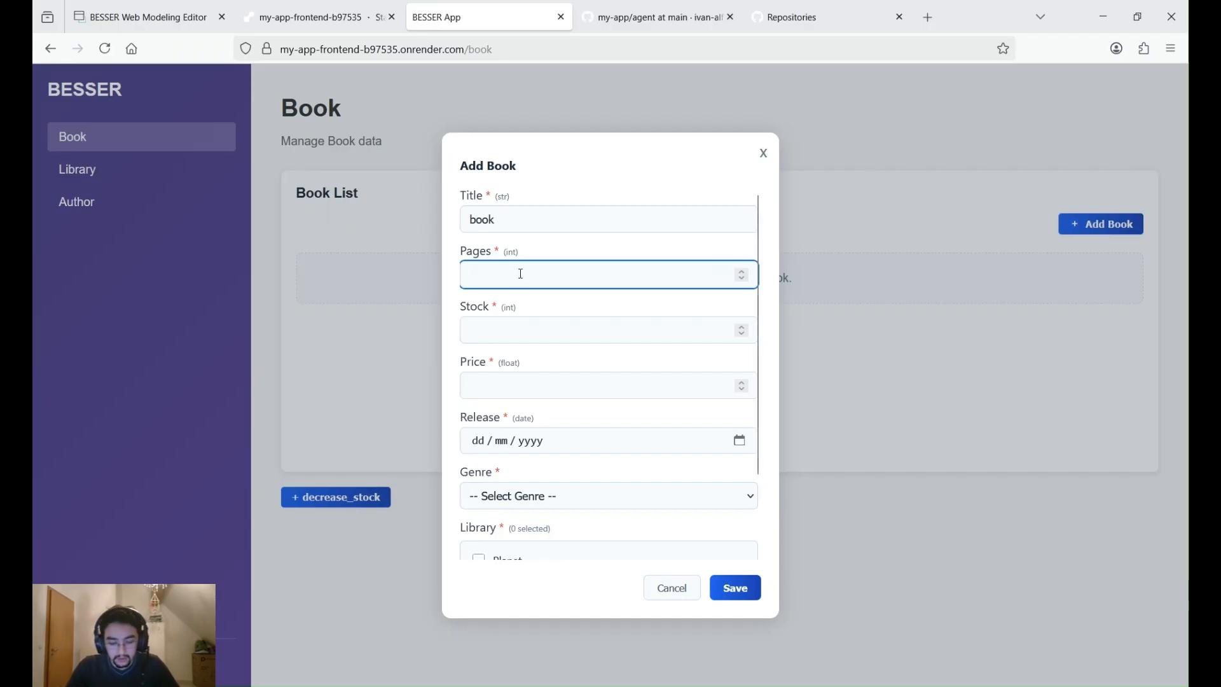
text(5)
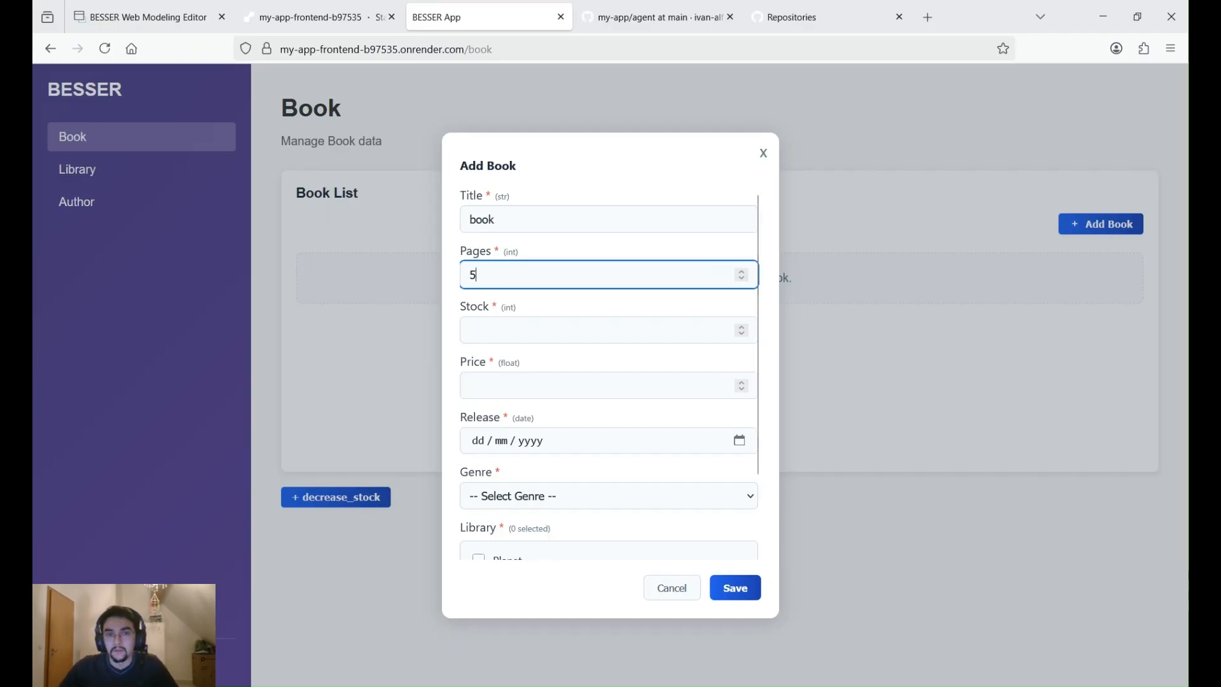
click(524, 340)
text(234)
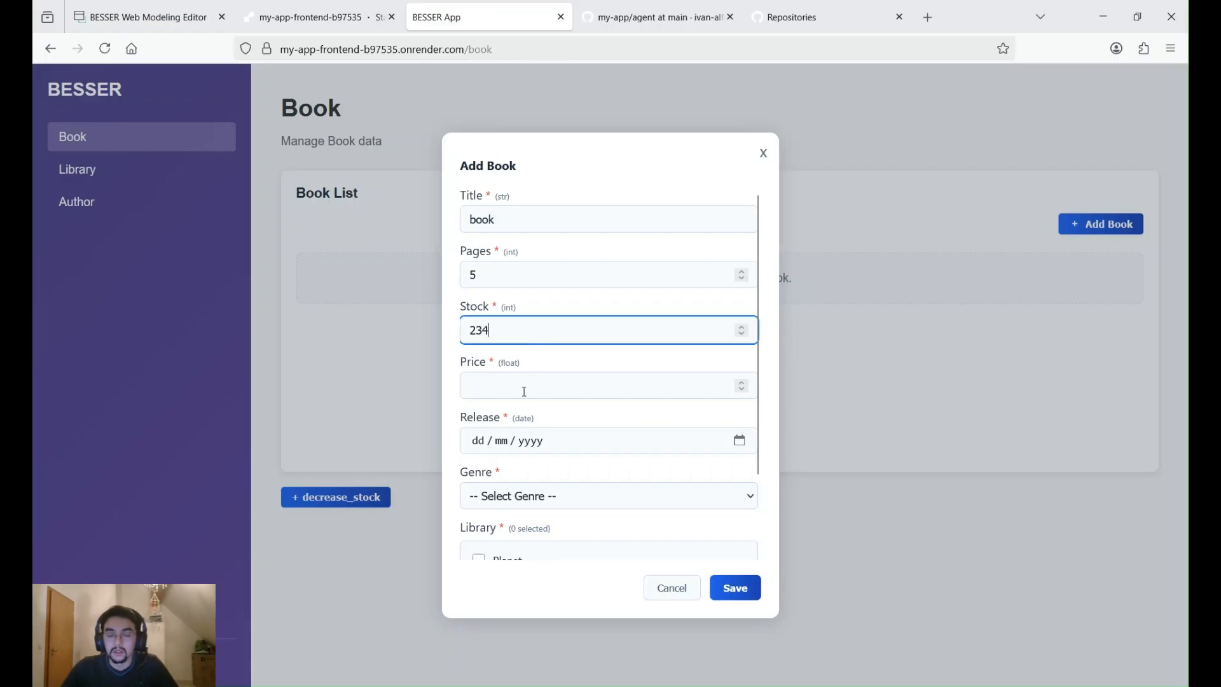
click(536, 391)
text(2344)
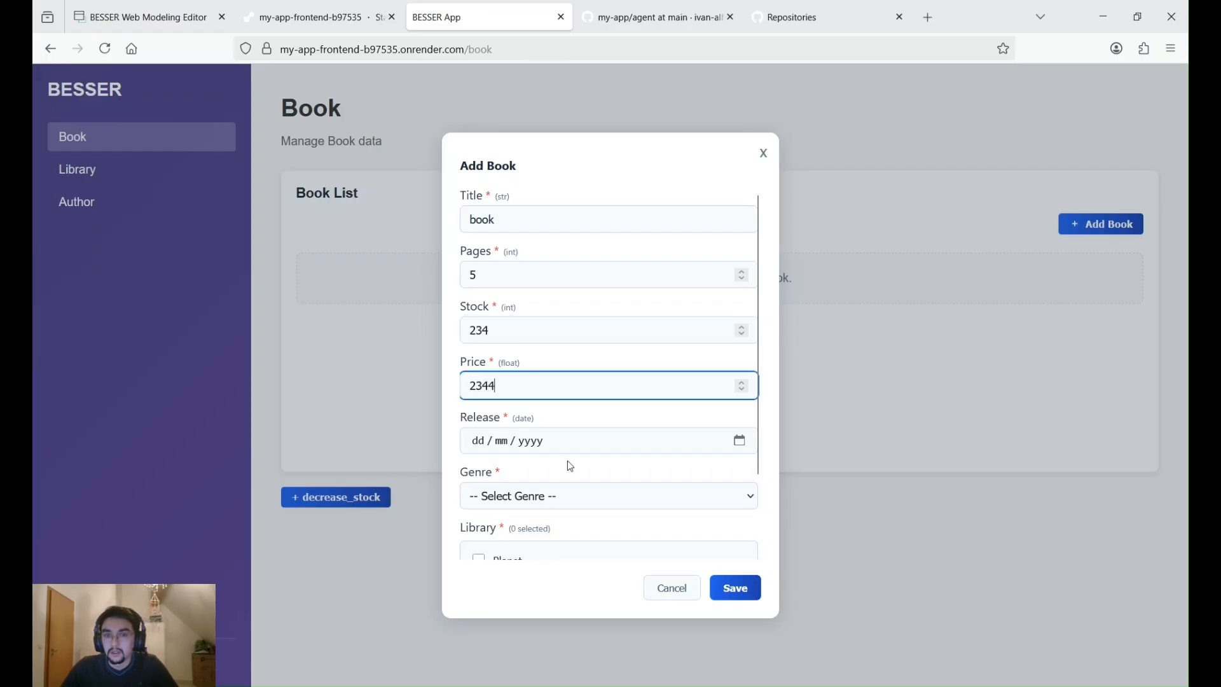
key(Tab)
text(04032026)
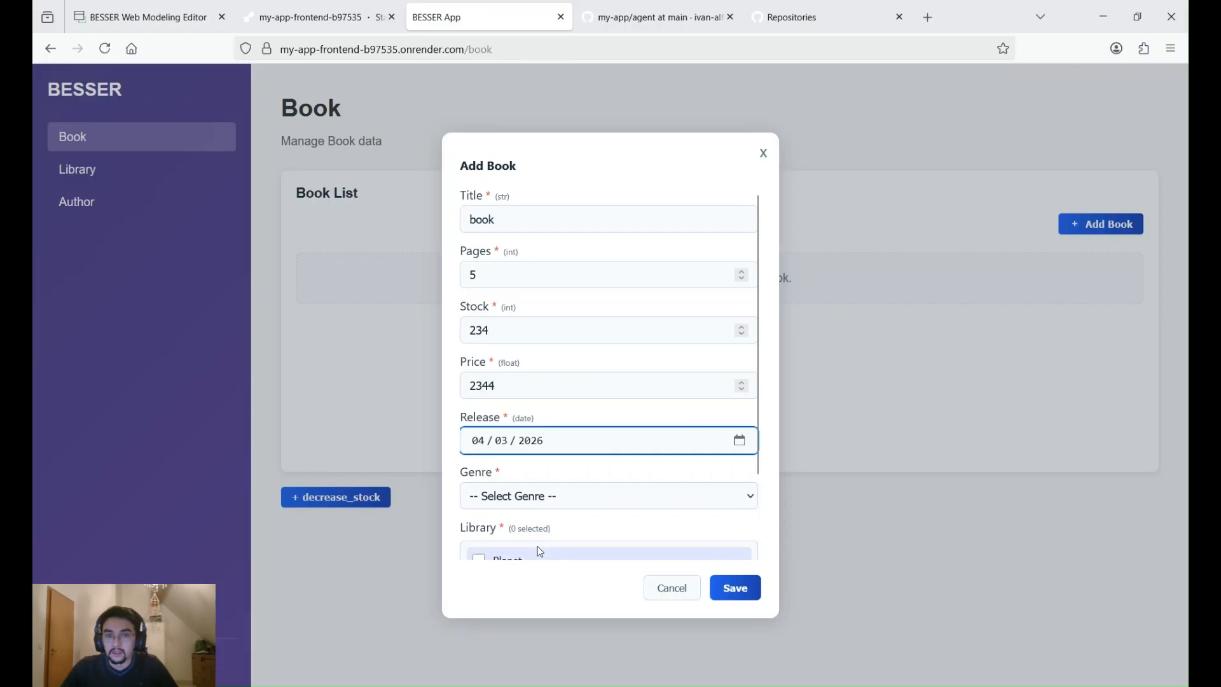
- Set the book's genre to Technology, assign the Planet library and the existing author, and try to save it
scroll(537, 547, down, 2)
click(575, 403)
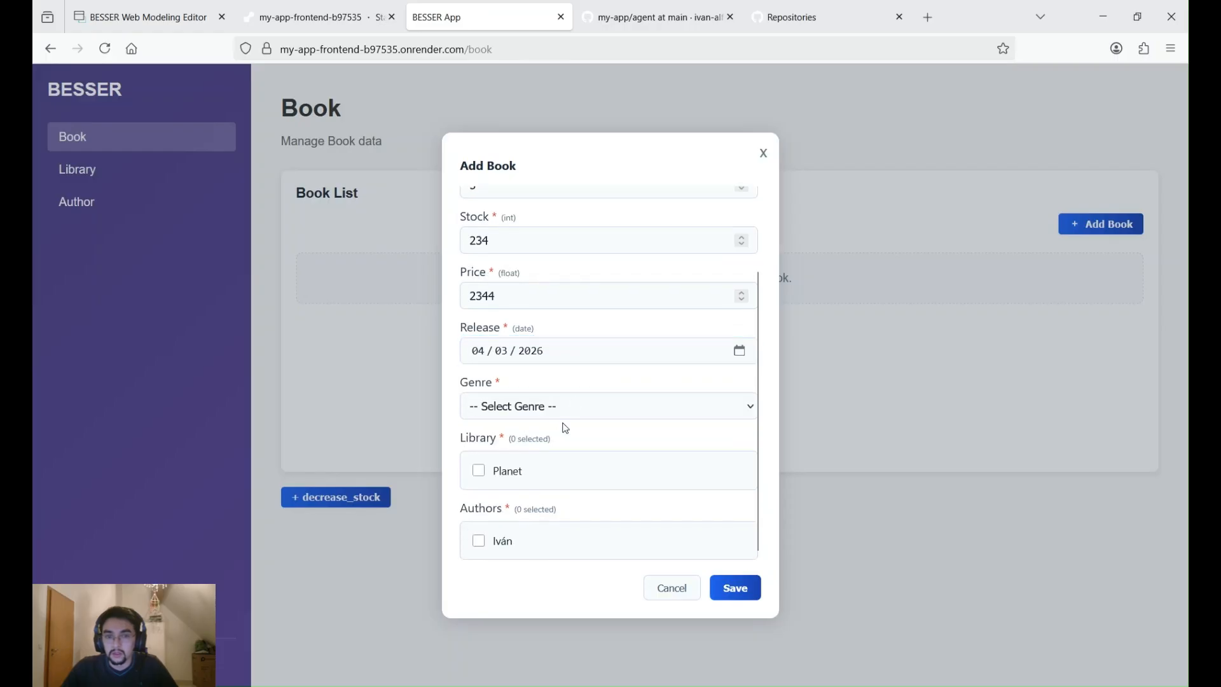
click(520, 632)
click(479, 471)
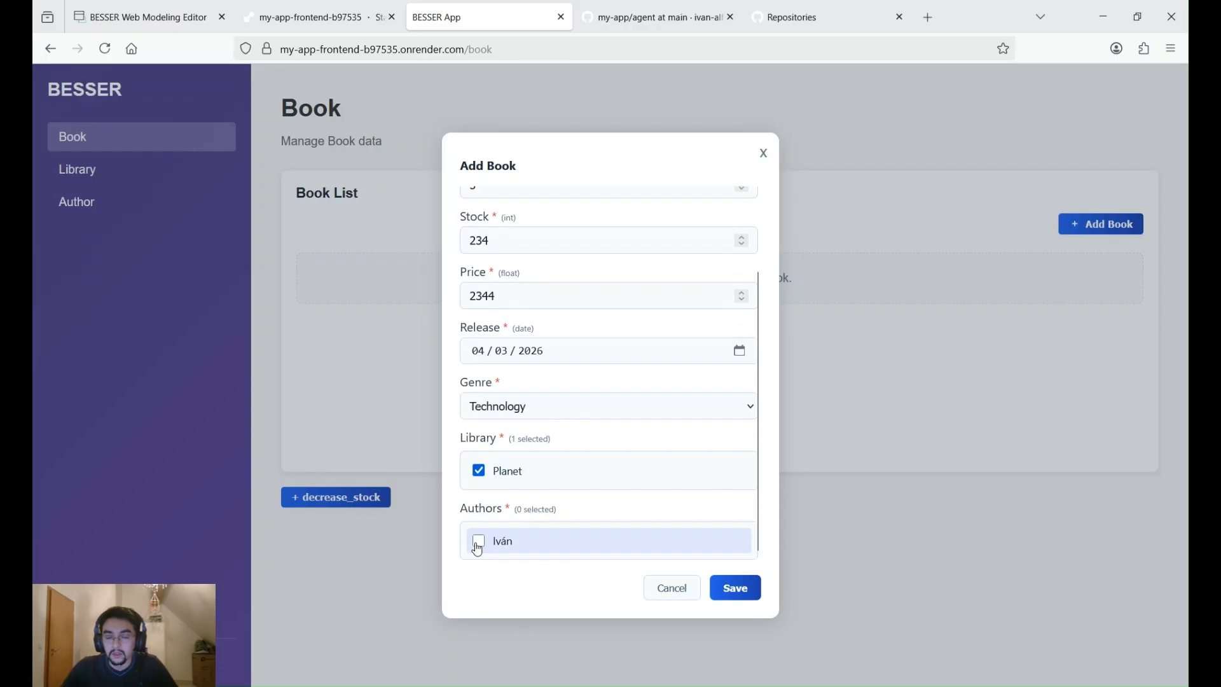
click(479, 543)
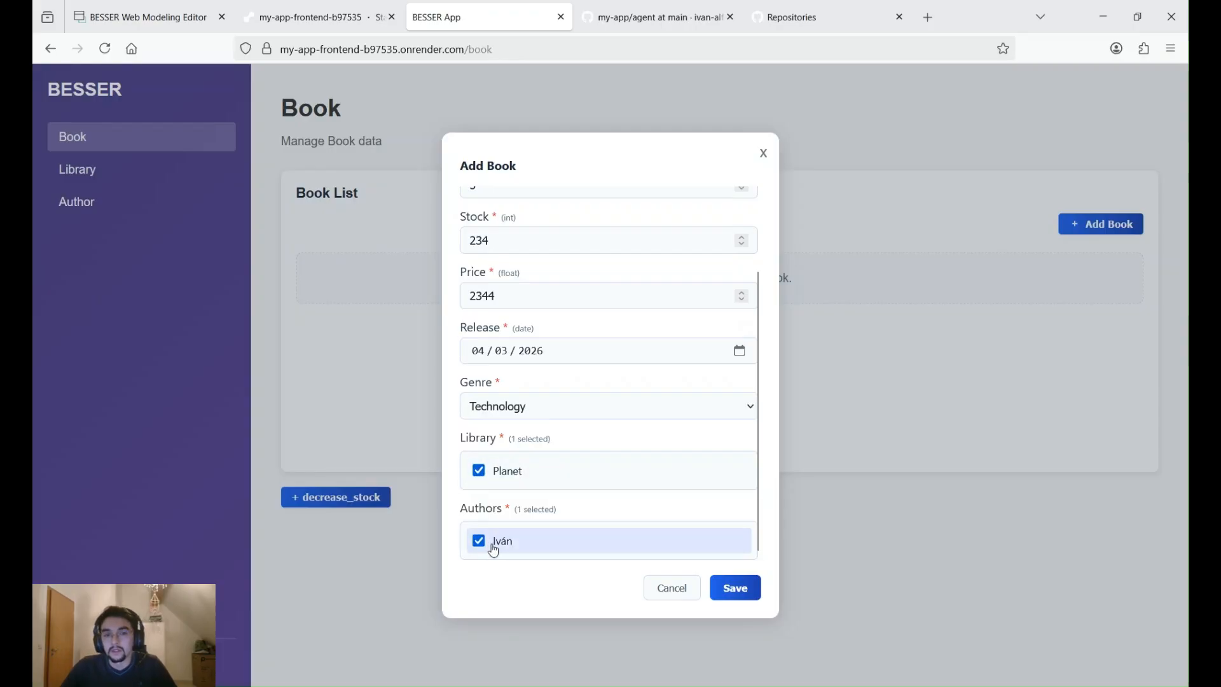
click(735, 597)
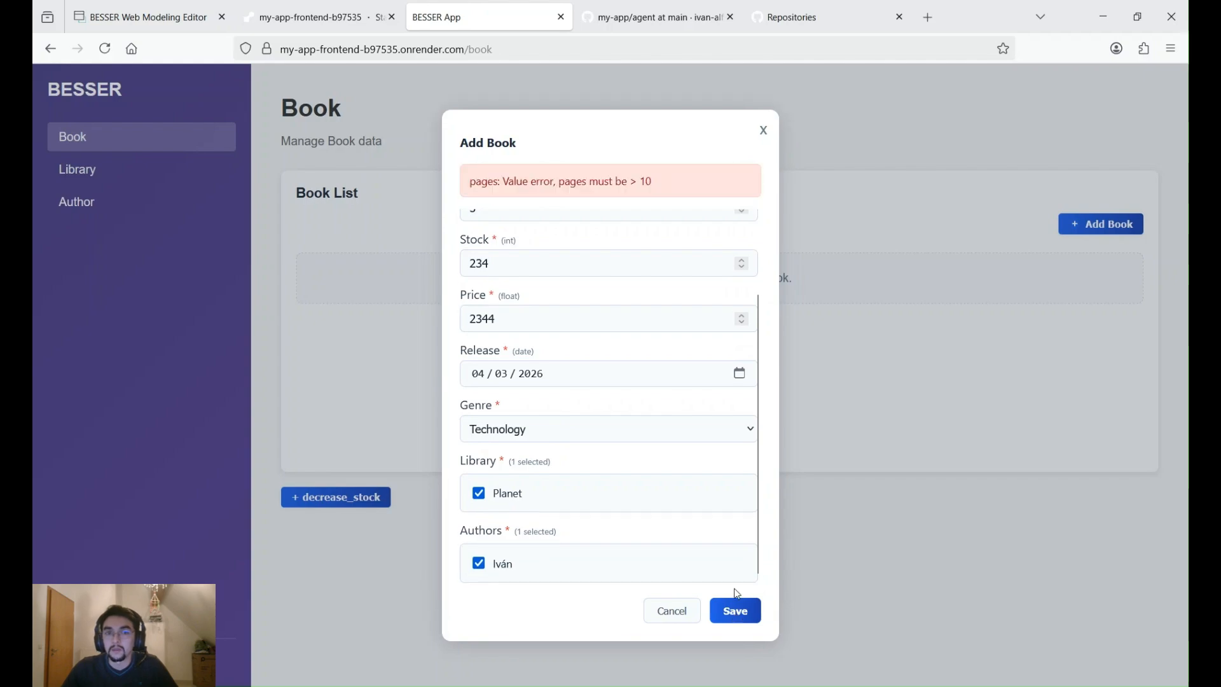
- Set the book's pages to 100 and save the record
drag(484, 181, 682, 182)
click(596, 187)
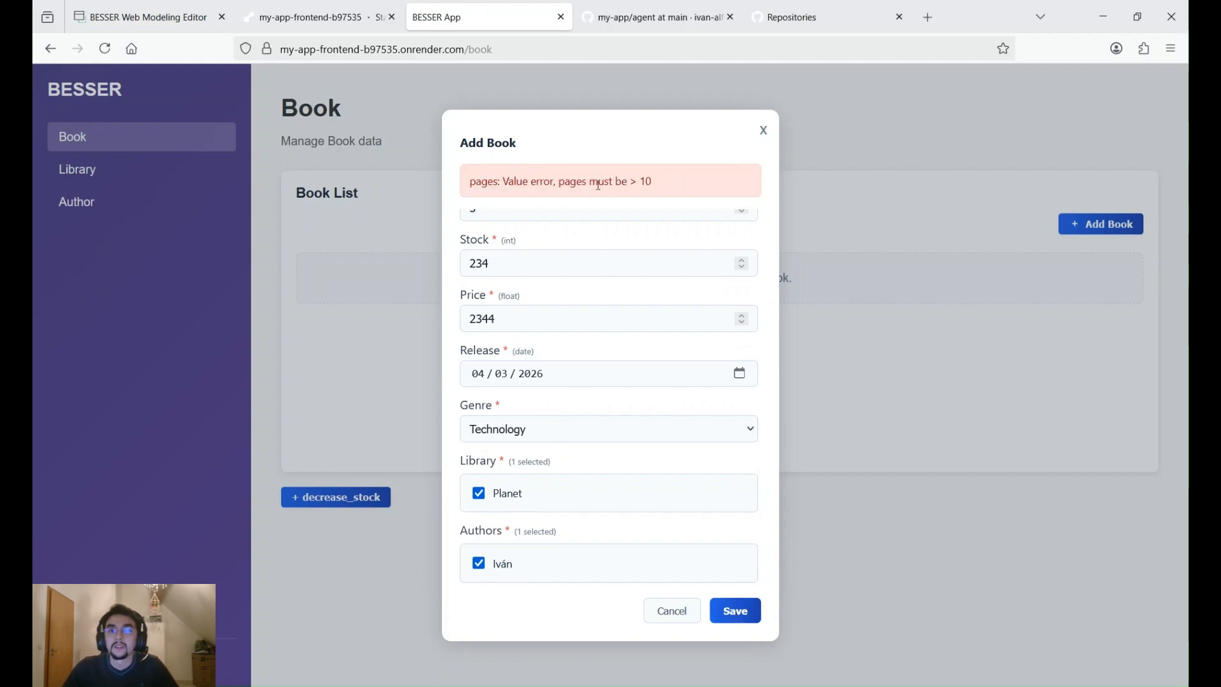
scroll(605, 263, up, 3)
click(518, 246)
click(507, 298)
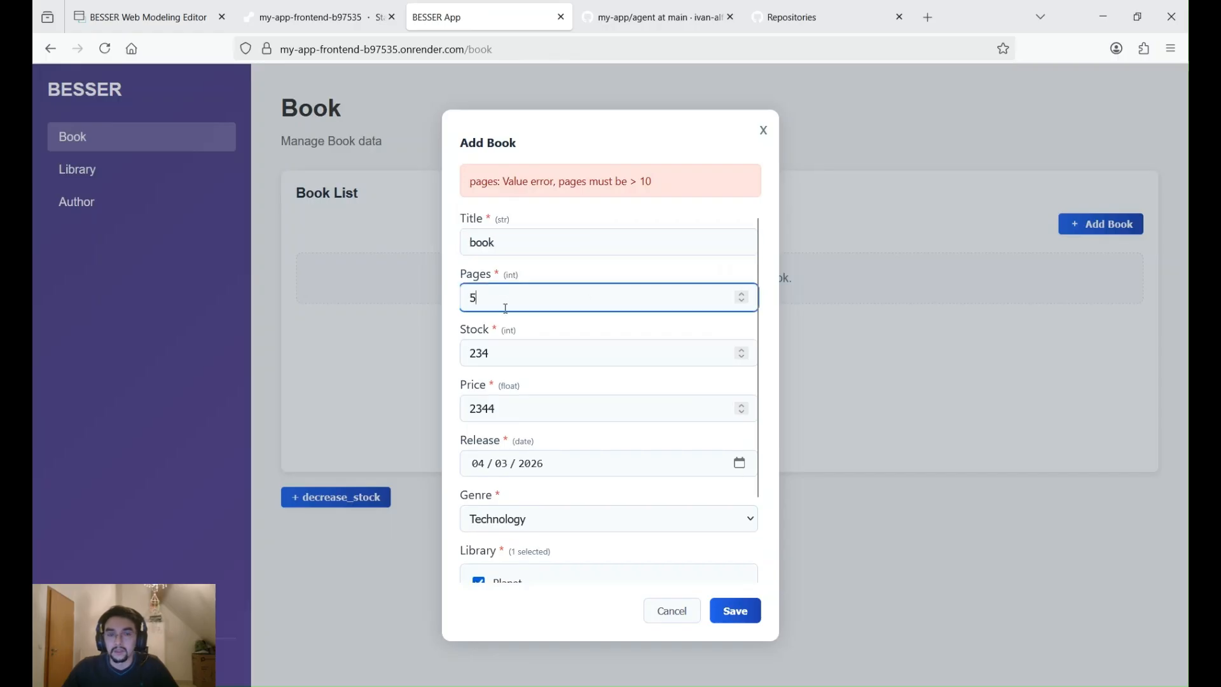
key(BackSpace)
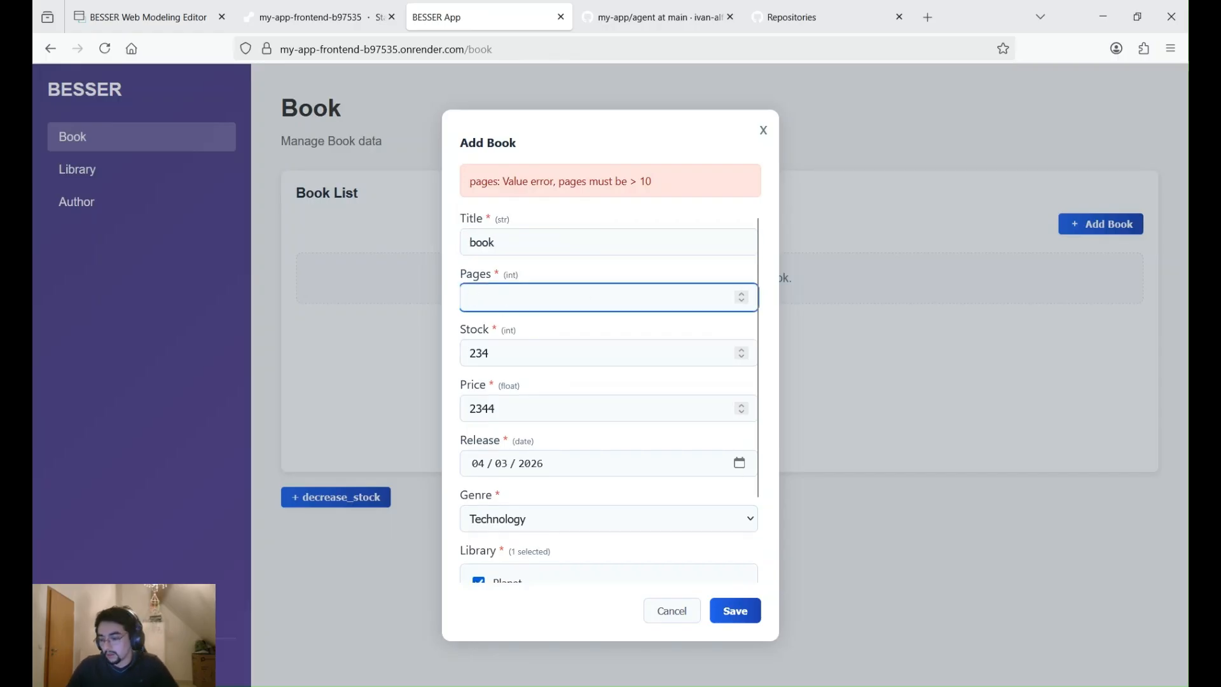
text(100)
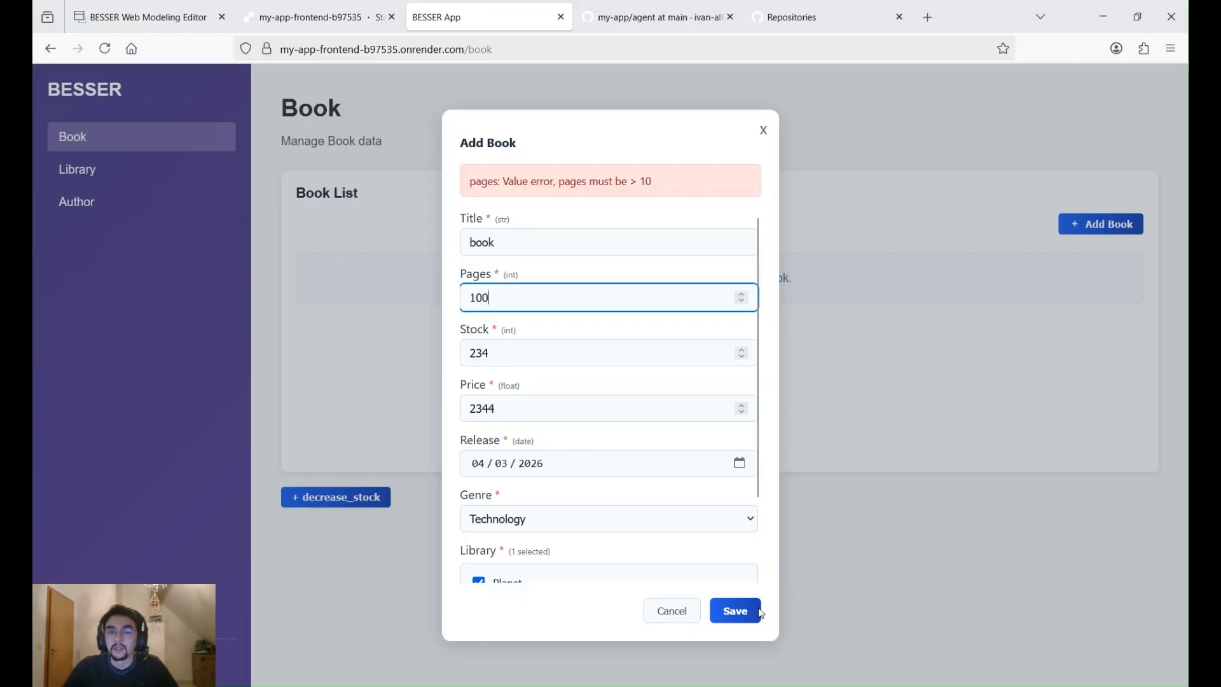
click(735, 618)
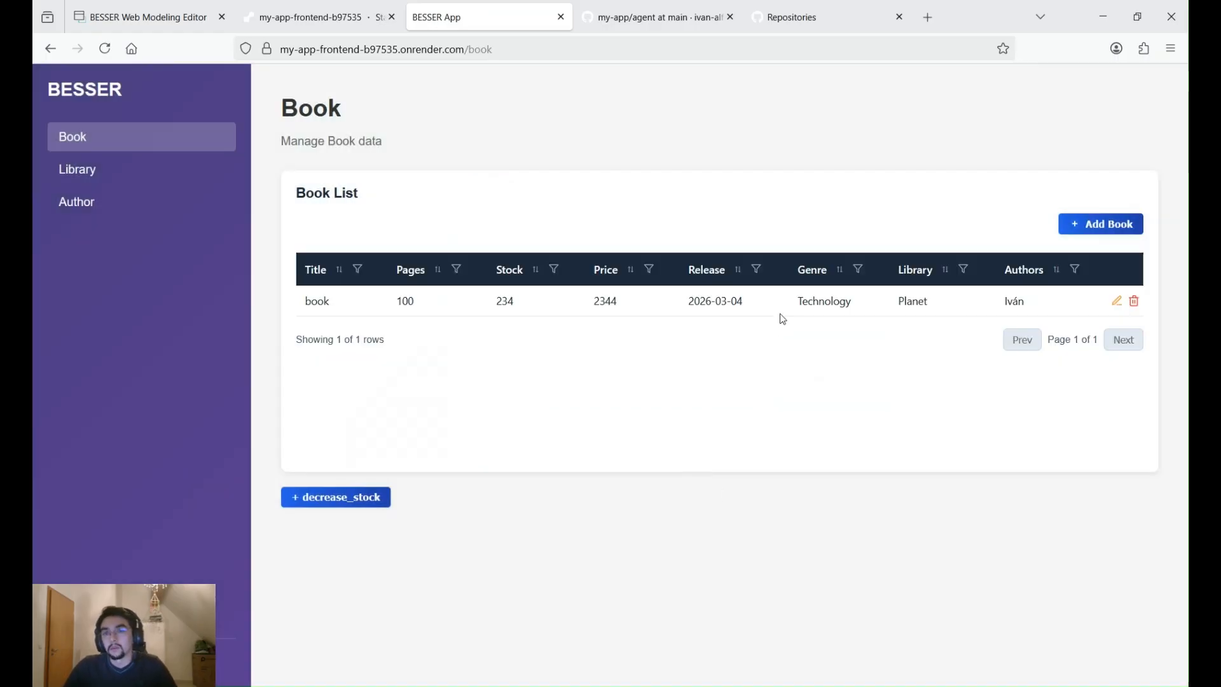
- Select the book in the Book List and run decrease_stock on it with a quantity of 50
click(330, 500)
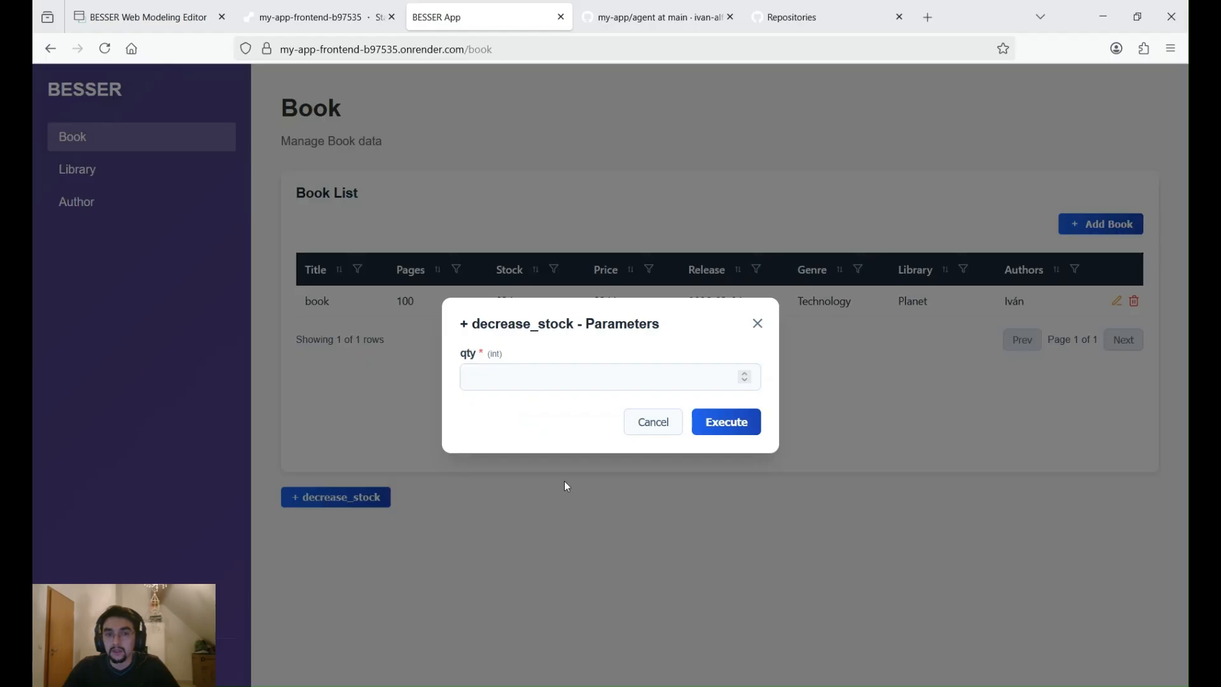
click(699, 422)
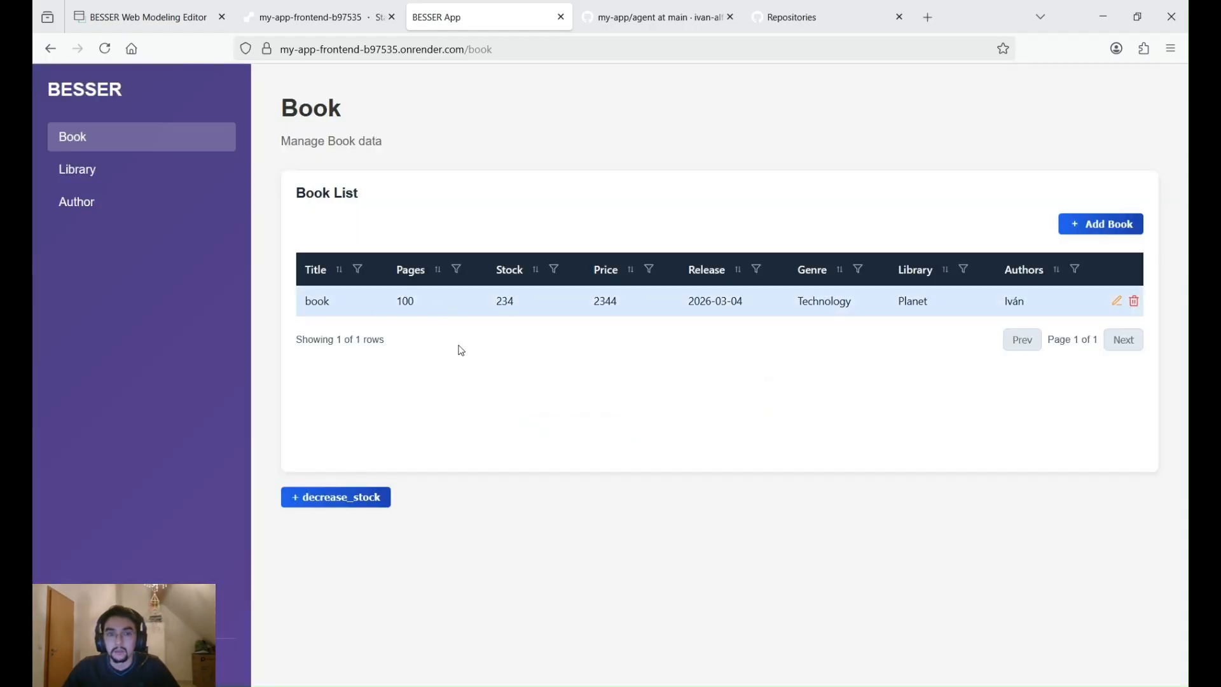
click(356, 500)
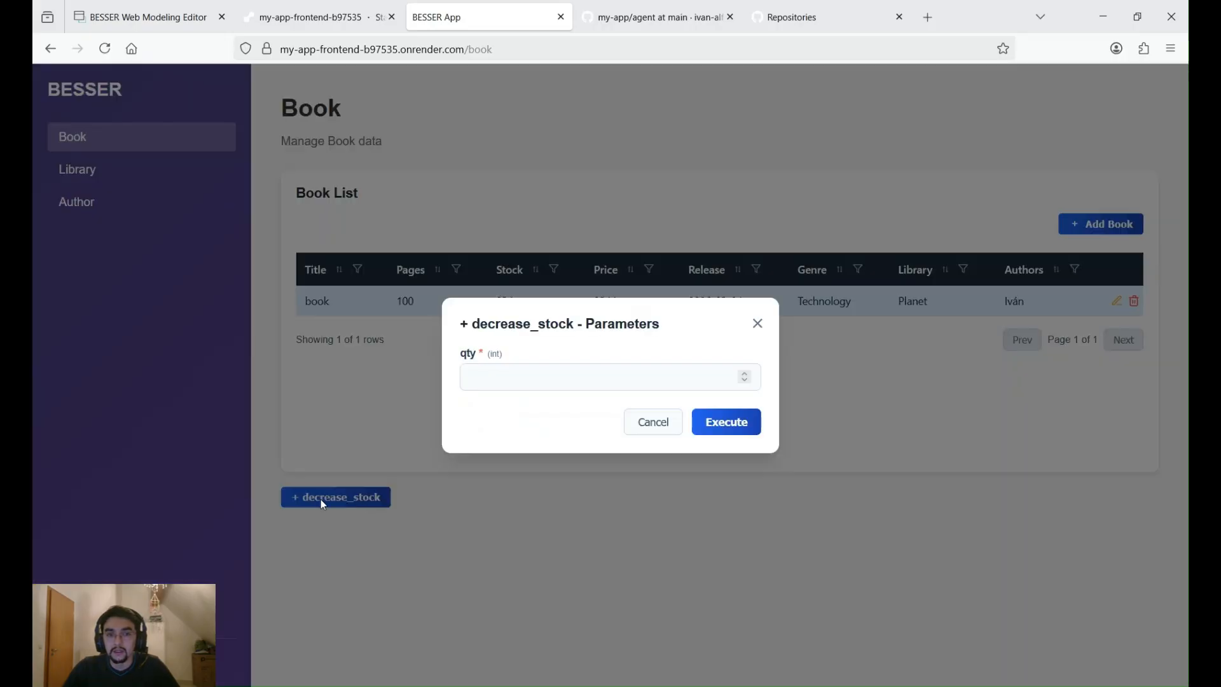
click(508, 378)
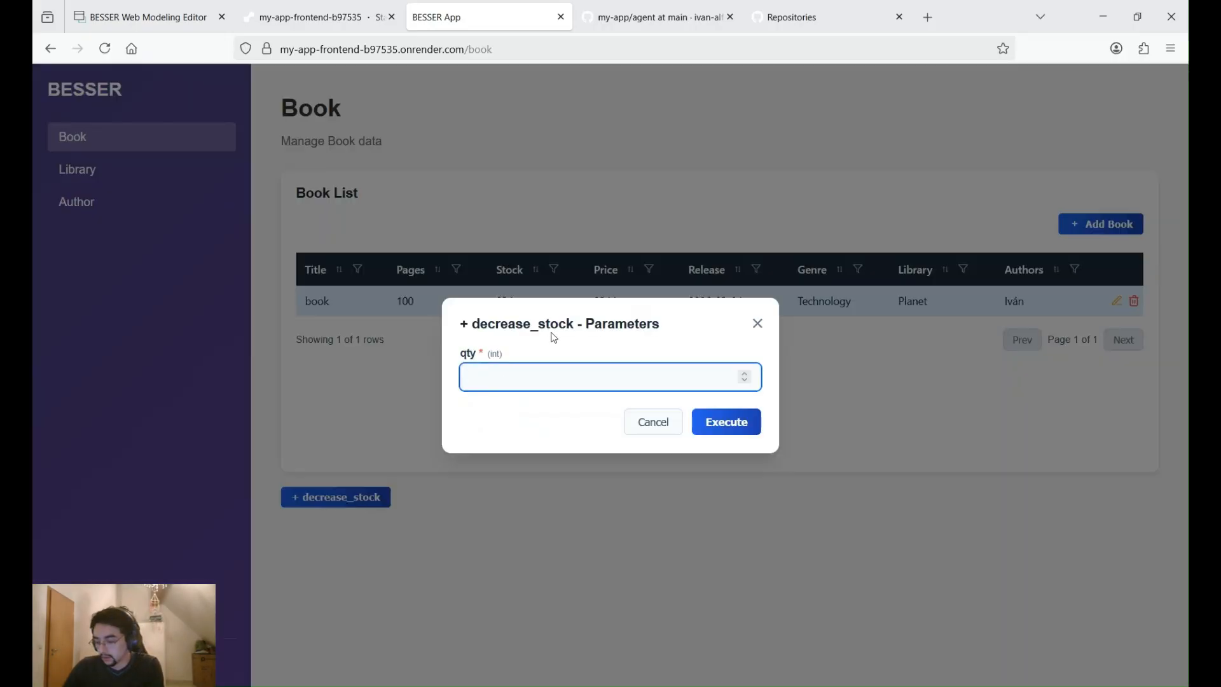
text(50)
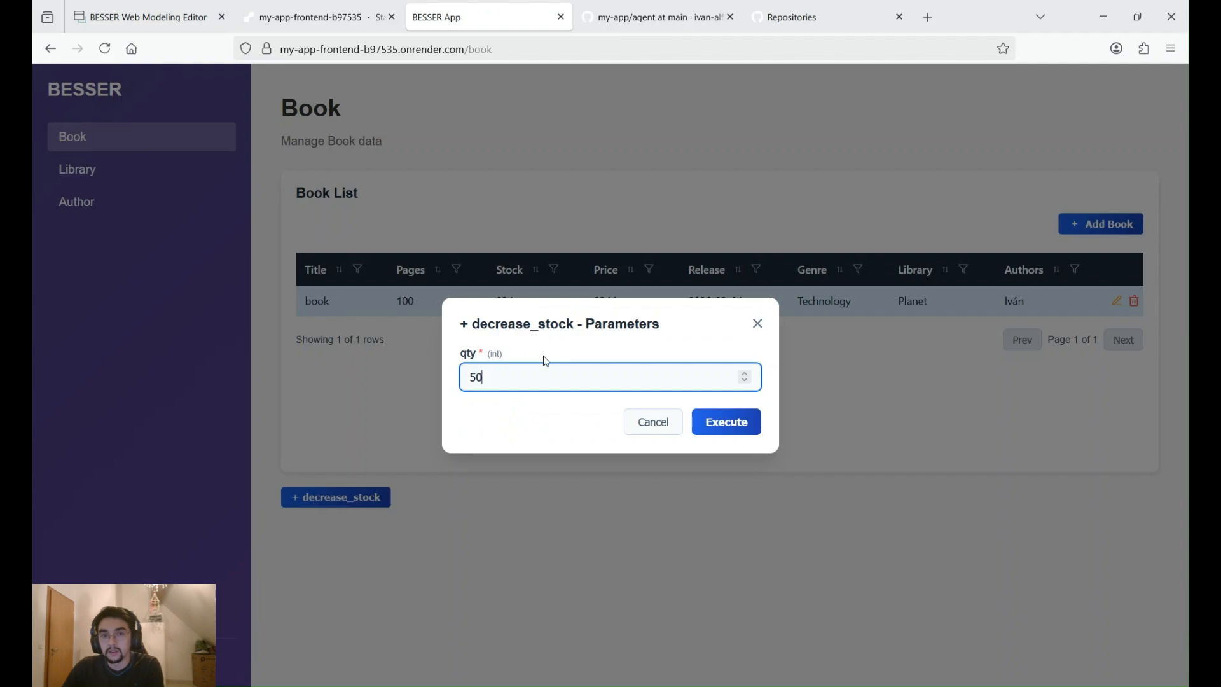
click(732, 428)
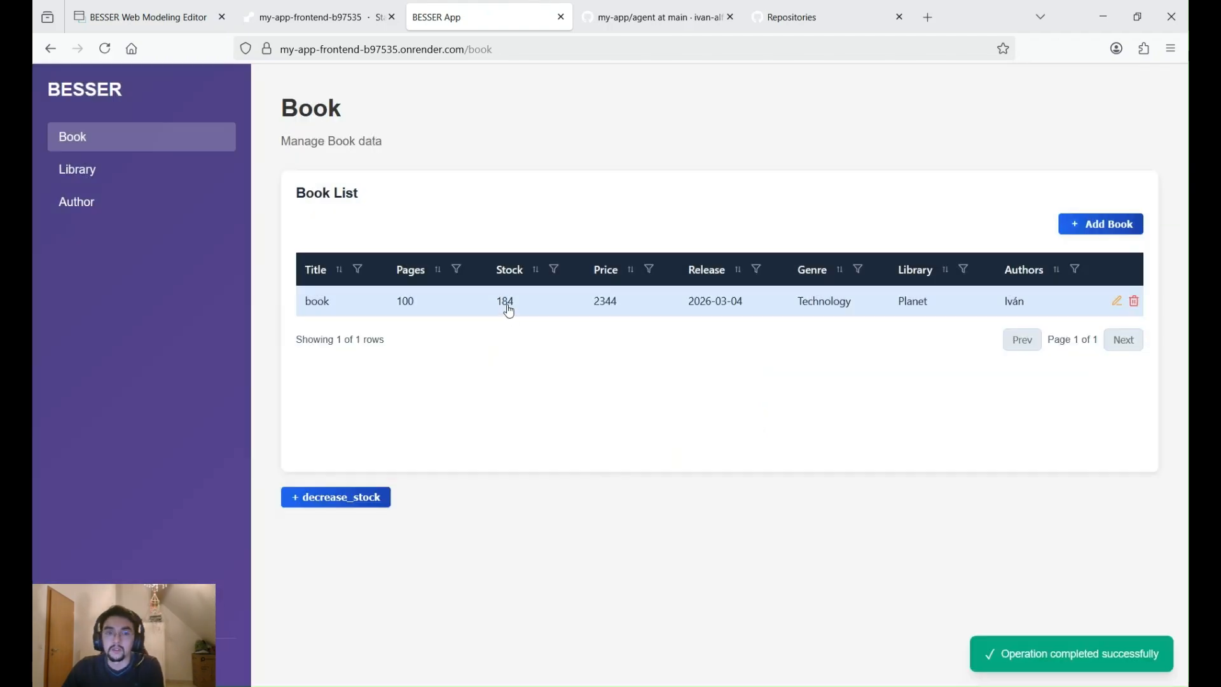
- Ask the BESSER Agent on the Library page "what are the opening hours?" and check its reply
click(89, 170)
scroll(531, 307, down, 2)
scroll(531, 307, down, 2)
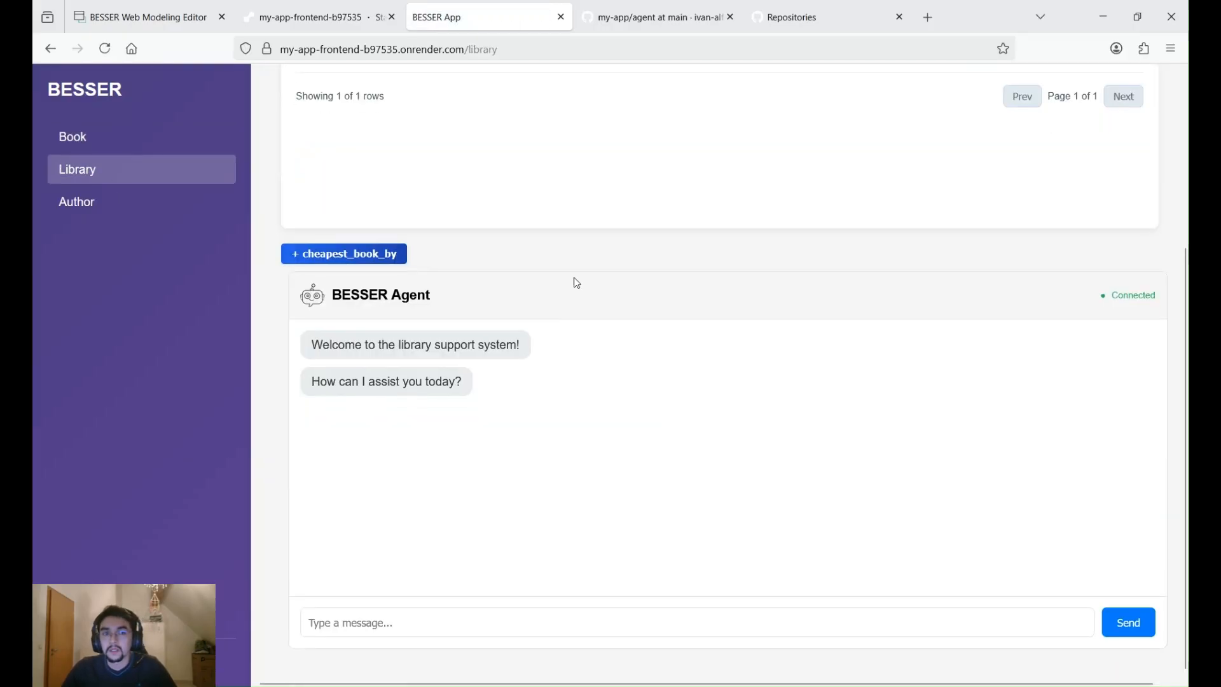
scroll(572, 280, up, 2)
scroll(515, 316, down, 2)
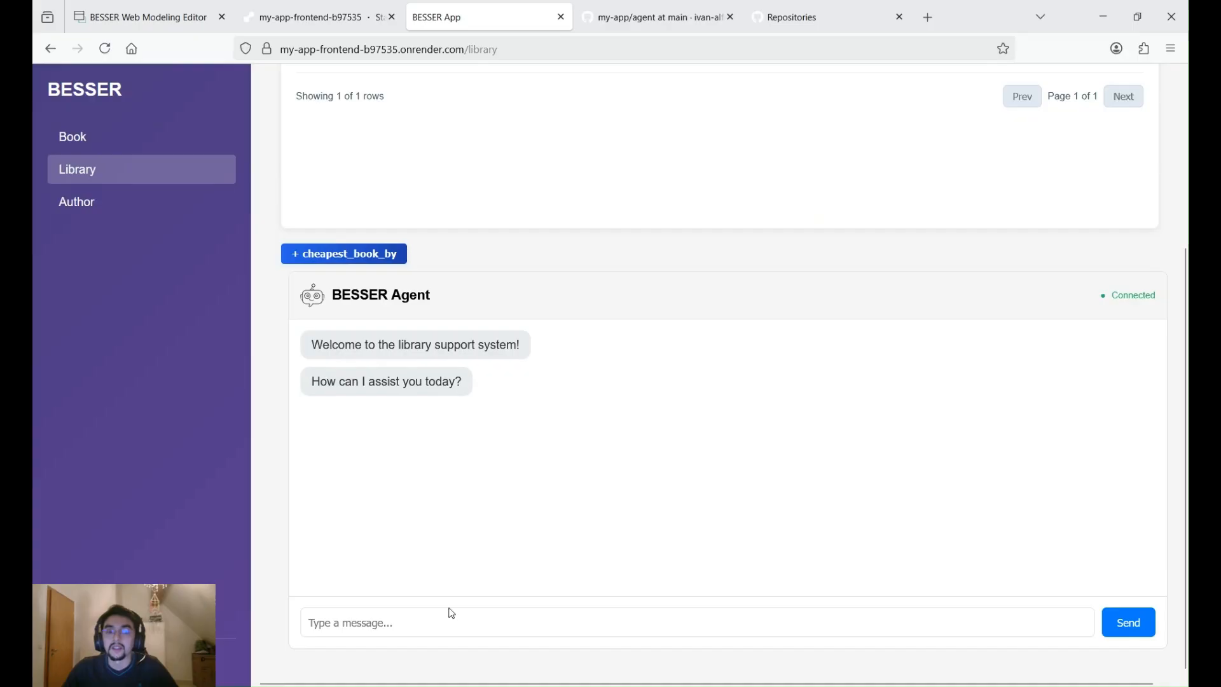
click(460, 627)
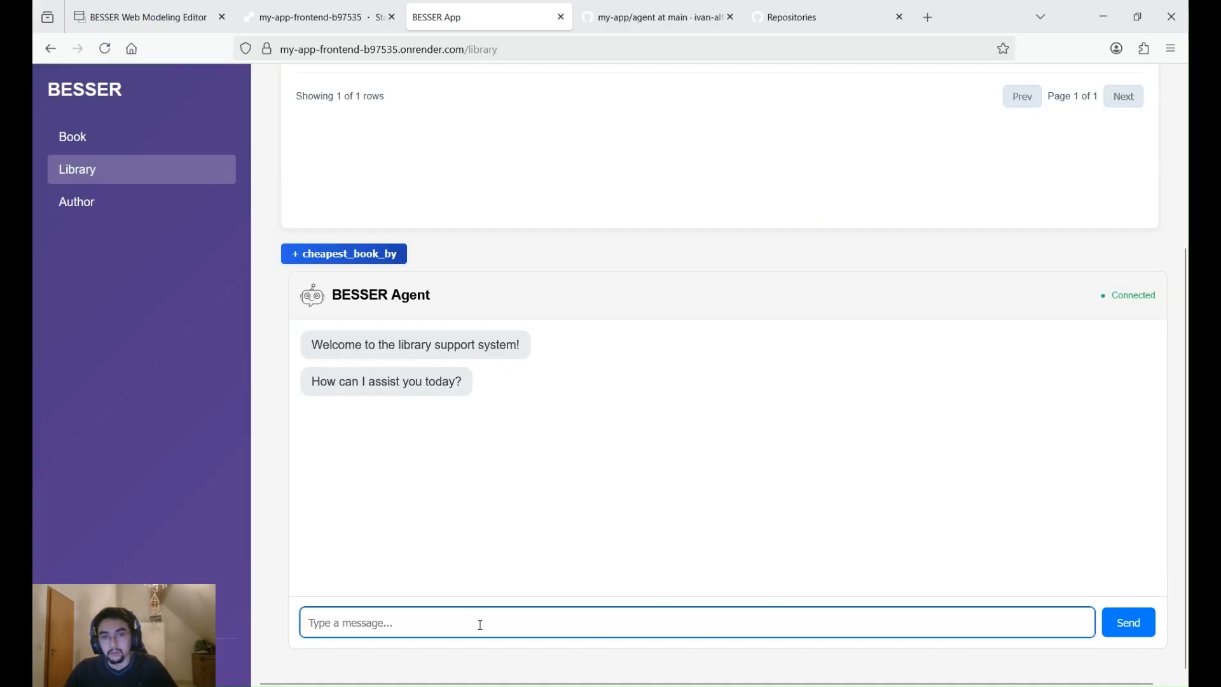
text(what are the opening hours?)
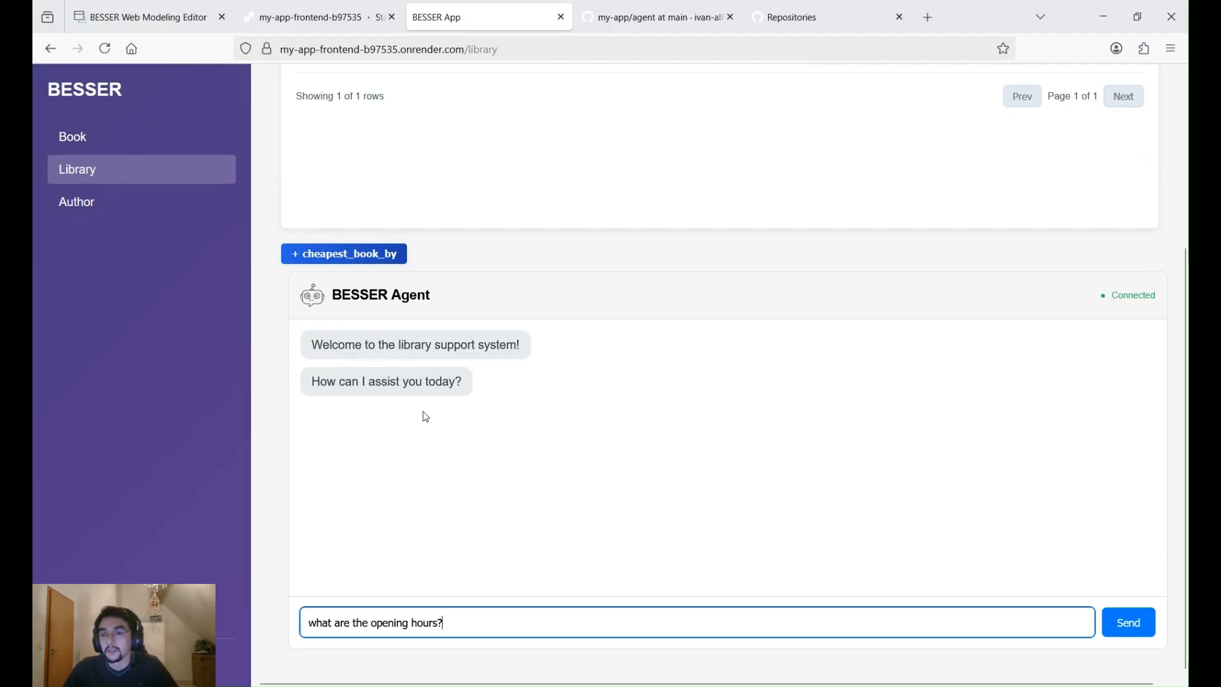
click(1122, 626)
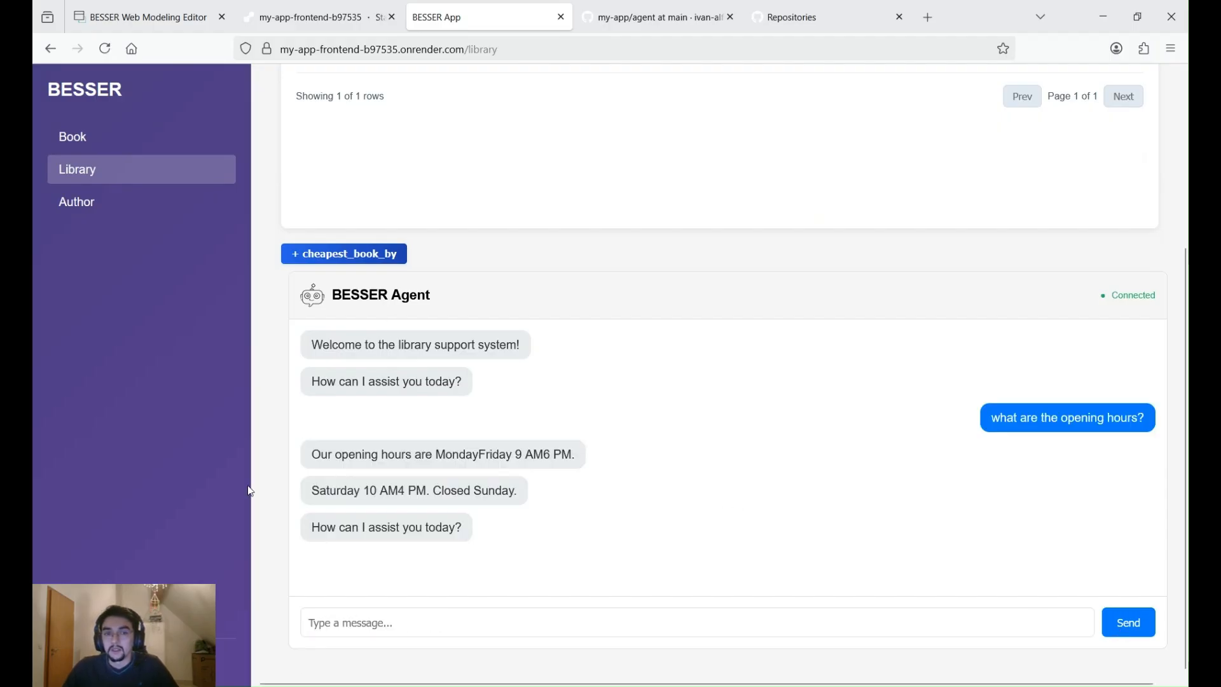
mouse_move(309, 454)
mouse_down()
mouse_move(482, 491)
mouse_move(461, 527)
mouse_move(298, 442)
mouse_up()
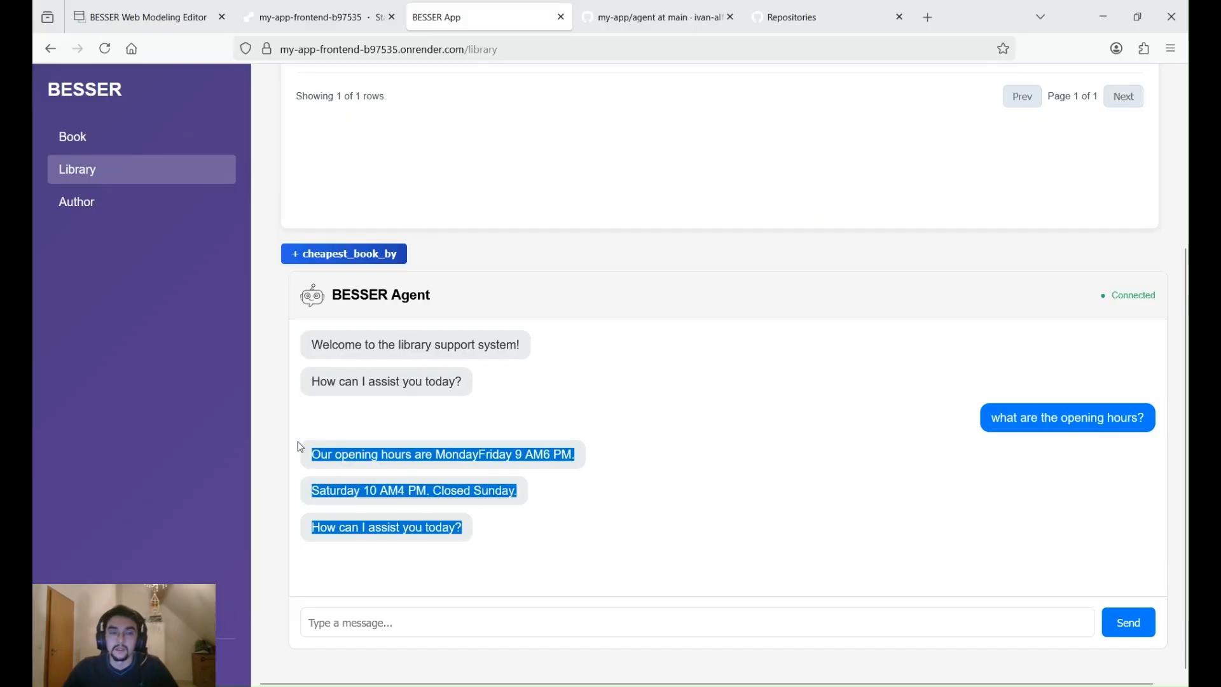
click(359, 437)
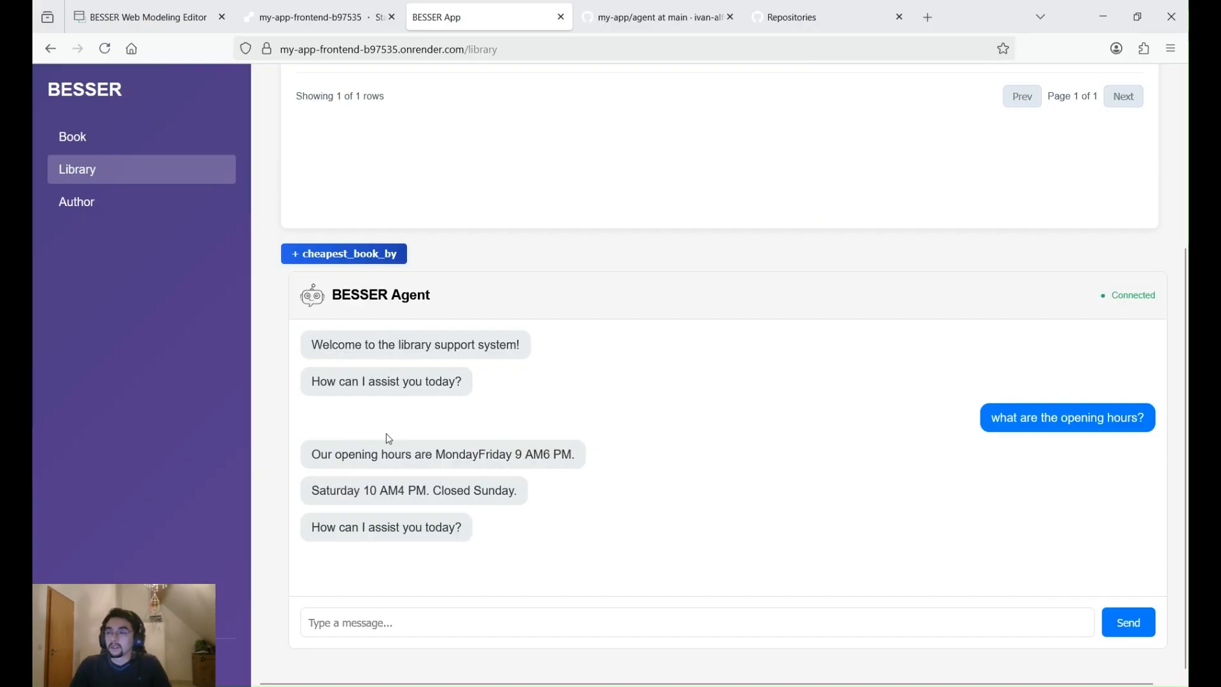